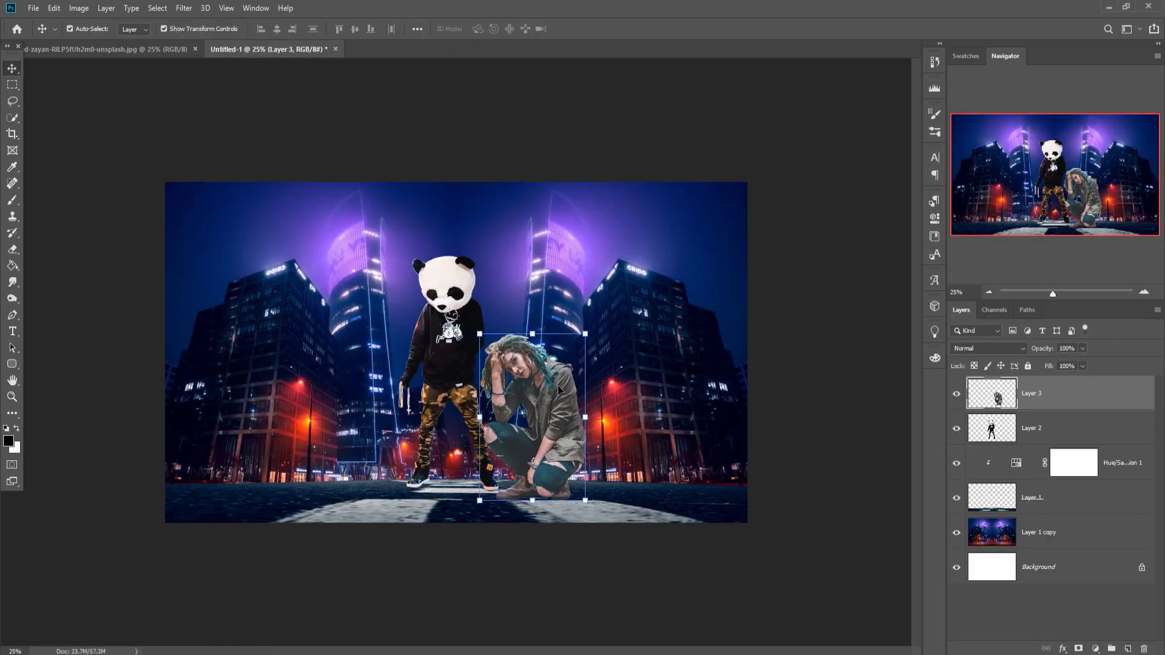
# Step: Select the crouching woman on Layer 3 with the Quick Selection tool and open Select and Mask
pyautogui.click(12, 117)
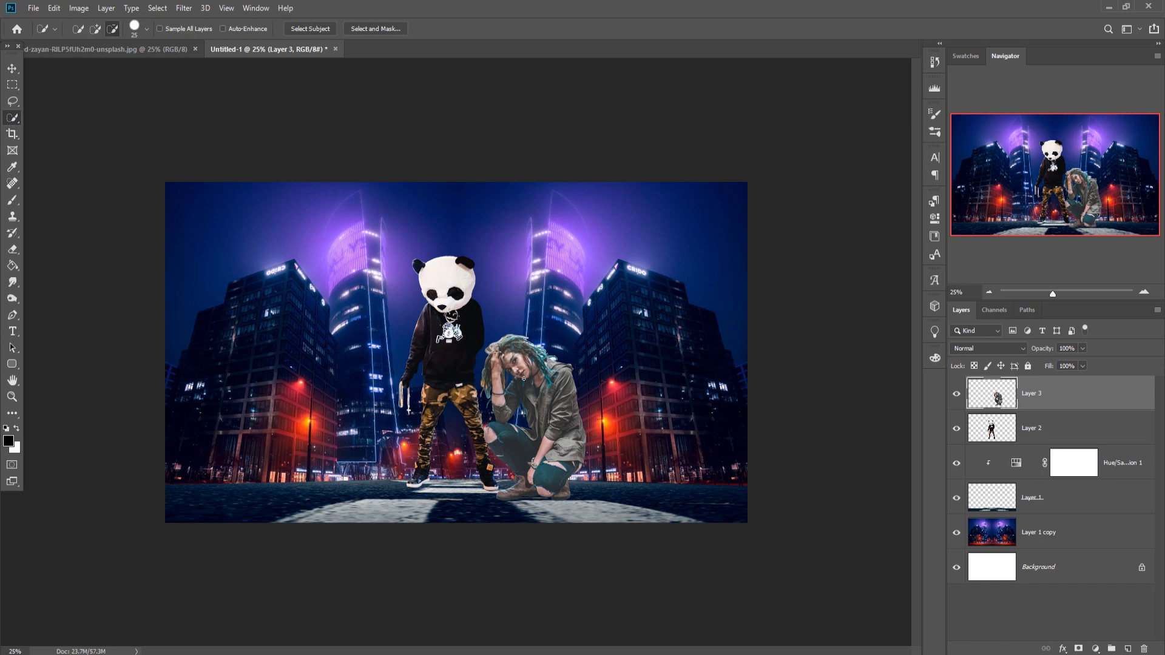
pyautogui.moveTo(487, 352); pyautogui.dragTo(493, 328)
pyautogui.hotkey('ctrl', 'a')
pyautogui.hotkey('ctrl', 'z')
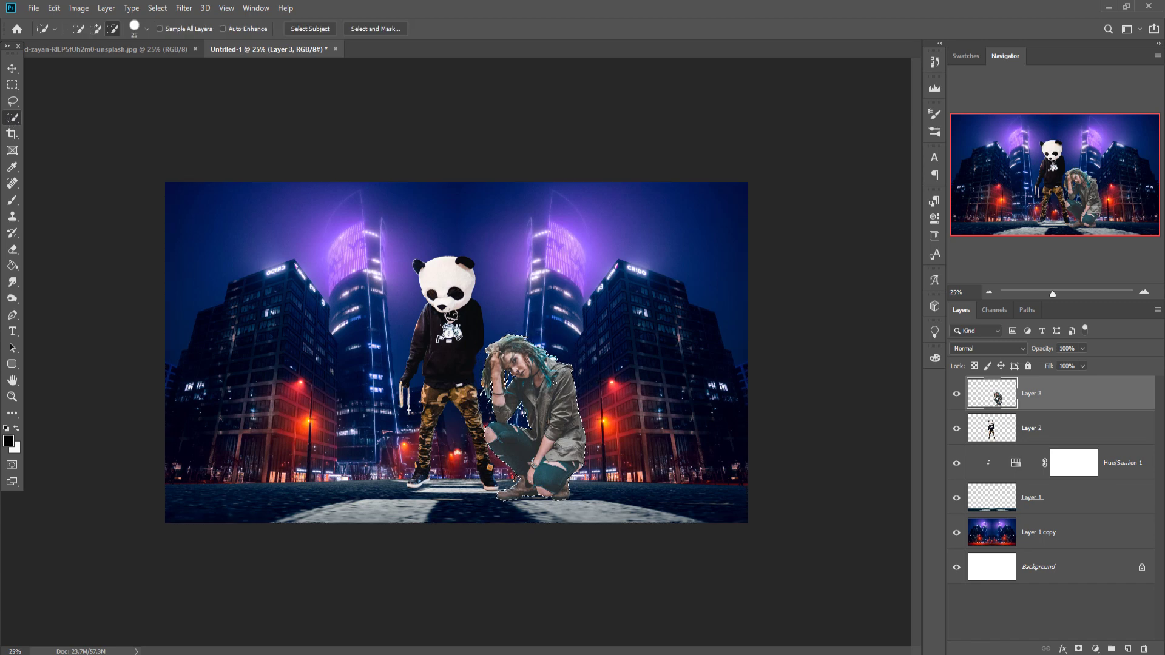
pyautogui.click(373, 29)
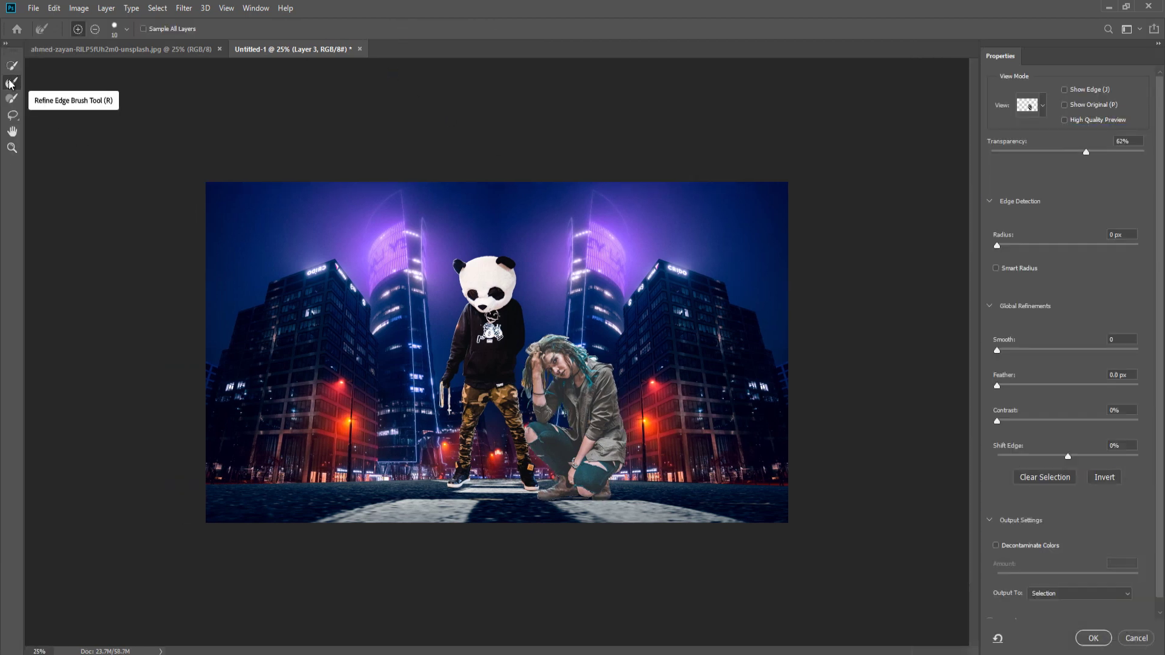
# Step: Refine the hair edge beside the woman's raised hand with the Refine Edge Brush
pyautogui.click(10, 83)
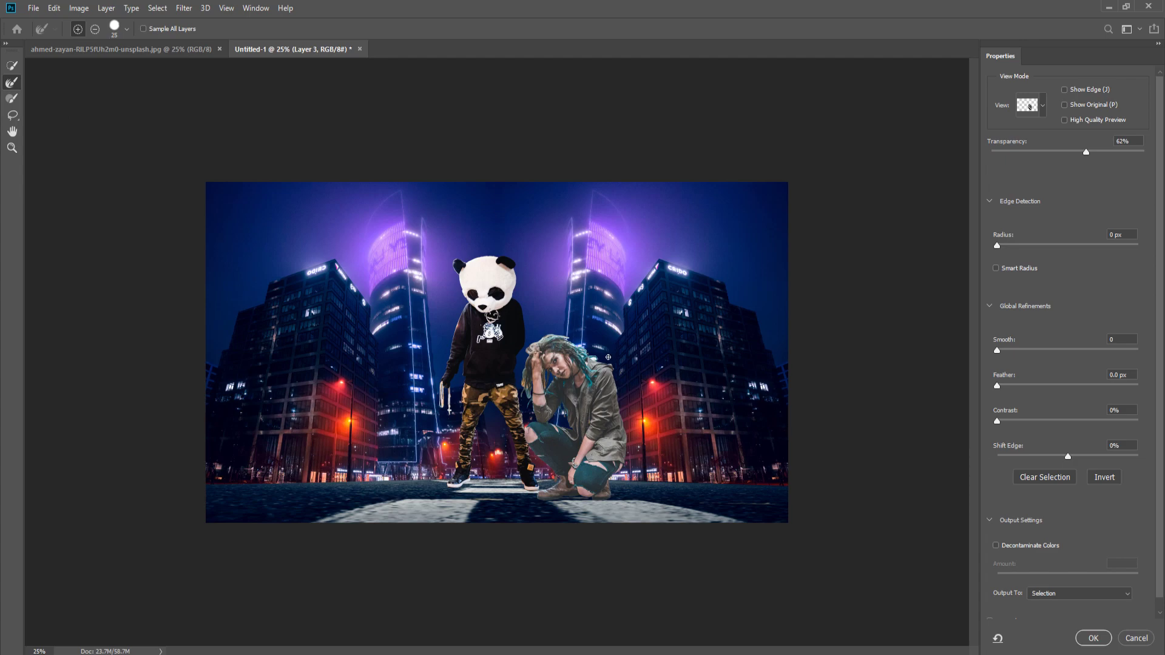
pyautogui.hotkey('ctrl', '+')
pyautogui.hotkey('ctrl', '+')
pyautogui.hotkey('ctrl', '+')
pyautogui.hotkey('ctrl', '+')
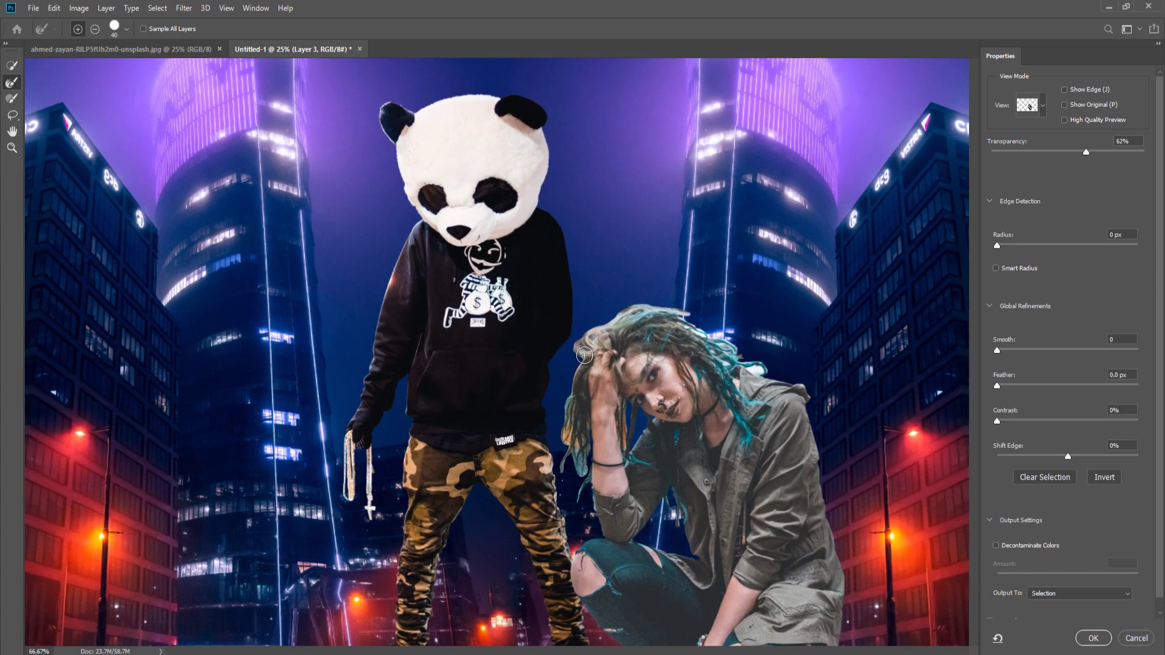
pyautogui.hotkey('ctrl', '+')
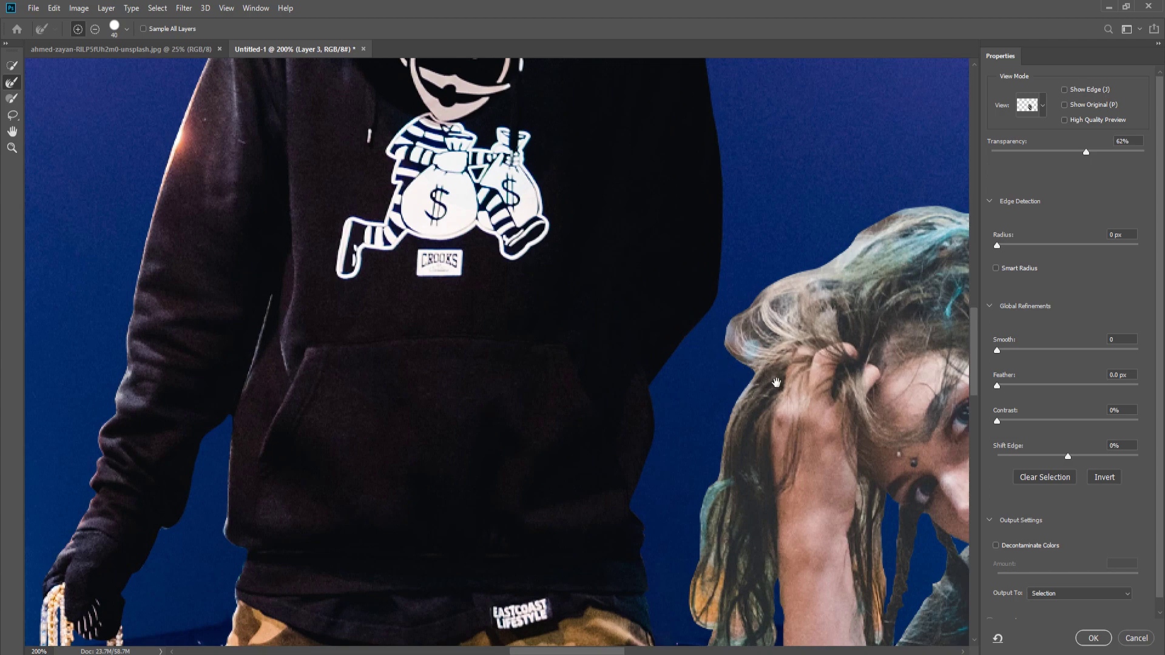
pyautogui.moveTo(745, 374); pyautogui.dragTo(610, 251)
pyautogui.moveTo(618, 155)
pyautogui.mouseDown()
pyautogui.moveTo(565, 315)
pyautogui.moveTo(561, 468)
pyautogui.moveTo(572, 357)
pyautogui.moveTo(560, 313)
pyautogui.moveTo(566, 460)
pyautogui.moveTo(589, 503)
pyautogui.moveTo(608, 452)
pyautogui.moveTo(607, 556)
pyautogui.moveTo(606, 443)
pyautogui.moveTo(576, 523)
pyautogui.moveTo(598, 411)
pyautogui.moveTo(601, 461)
pyautogui.mouseUp()
# Step: Set the Refine Edge Brush size to 20 and refine the hair around her arm, head and blue strands
pyautogui.press(']')
pyautogui.press(']')
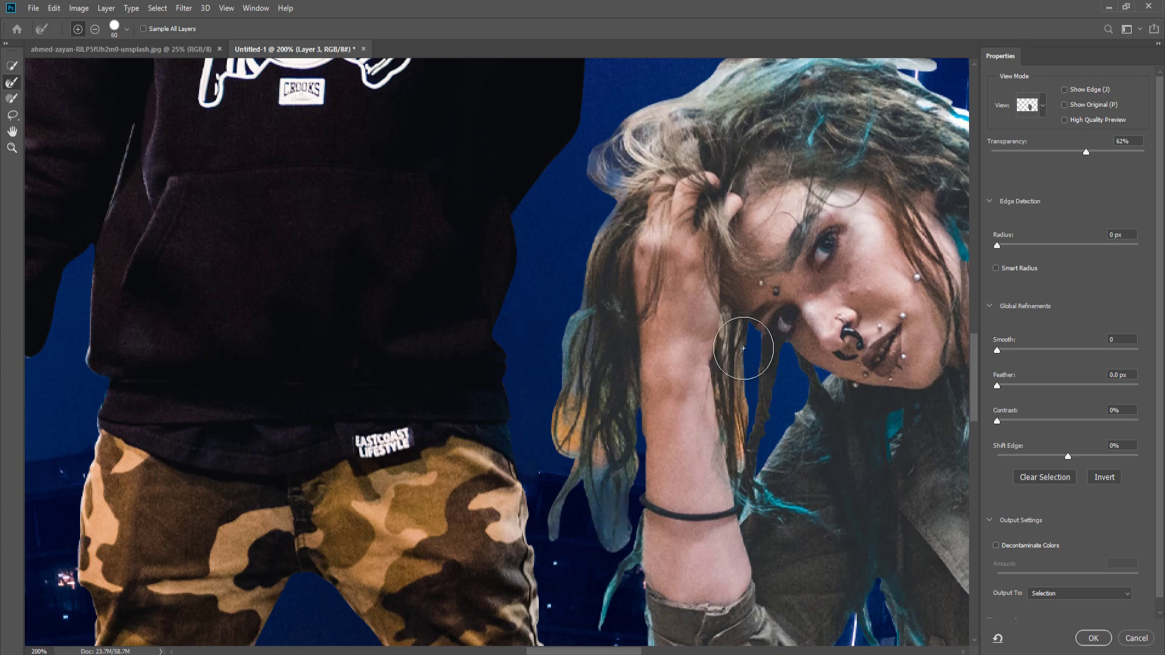
pyautogui.press('[')
pyautogui.press('[')
pyautogui.press('[')
pyautogui.press('[')
pyautogui.moveTo(726, 340)
pyautogui.mouseDown()
pyautogui.moveTo(733, 477)
pyautogui.moveTo(723, 331)
pyautogui.moveTo(739, 337)
pyautogui.moveTo(740, 374)
pyautogui.moveTo(648, 509)
pyautogui.mouseUp()
pyautogui.moveTo(630, 217)
pyautogui.mouseDown()
pyautogui.moveTo(688, 191)
pyautogui.moveTo(838, 208)
pyautogui.moveTo(787, 215)
pyautogui.moveTo(863, 254)
pyautogui.moveTo(825, 247)
pyautogui.moveTo(896, 277)
pyautogui.moveTo(833, 257)
pyautogui.moveTo(901, 287)
pyautogui.moveTo(574, 176)
pyautogui.moveTo(666, 216)
pyautogui.mouseUp()
pyautogui.moveTo(579, 173)
pyautogui.mouseDown()
pyautogui.moveTo(628, 203)
pyautogui.moveTo(606, 242)
pyautogui.moveTo(668, 258)
pyautogui.moveTo(740, 255)
pyautogui.moveTo(667, 260)
pyautogui.moveTo(732, 265)
pyautogui.moveTo(688, 286)
pyautogui.moveTo(636, 286)
pyautogui.moveTo(723, 269)
pyautogui.moveTo(697, 254)
pyautogui.moveTo(683, 264)
pyautogui.moveTo(746, 255)
pyautogui.mouseUp()
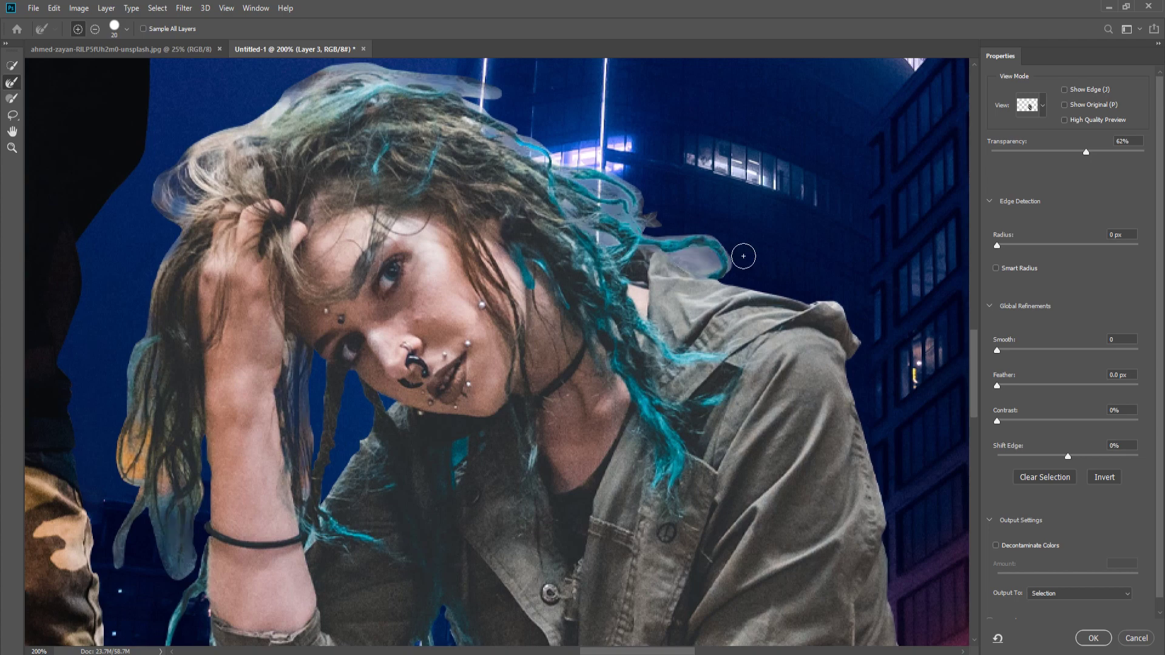
pyautogui.moveTo(731, 303); pyautogui.dragTo(764, 316)
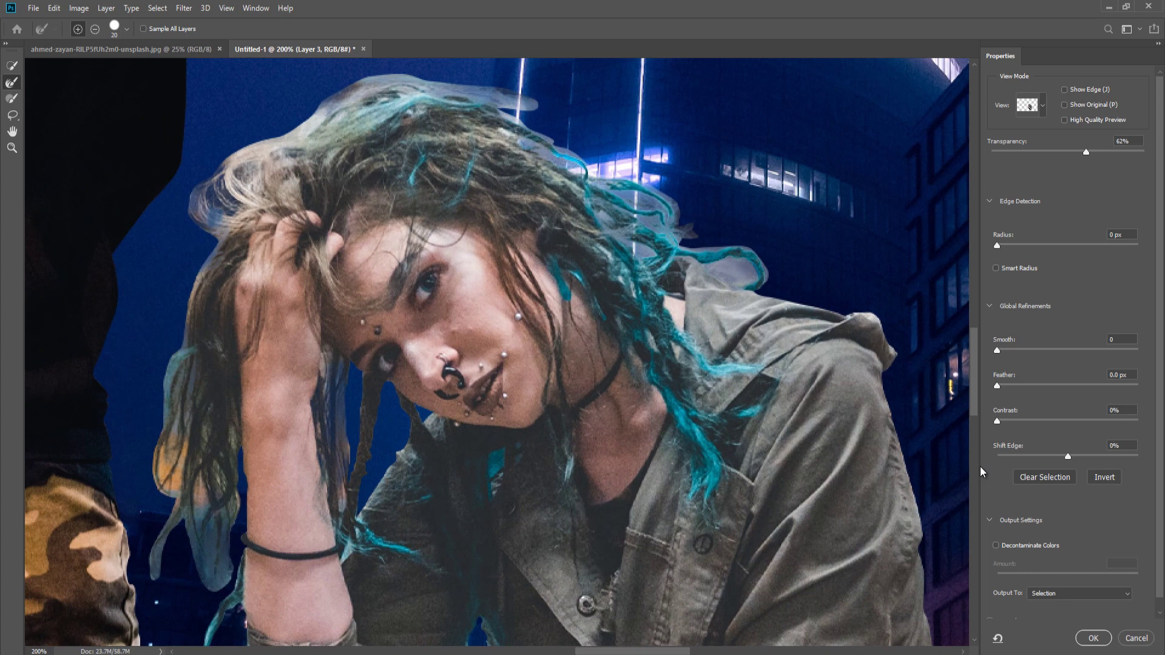
# Step: Turn on Decontaminate Colors at 100% and output the refined selection to a New Layer
pyautogui.click(995, 545)
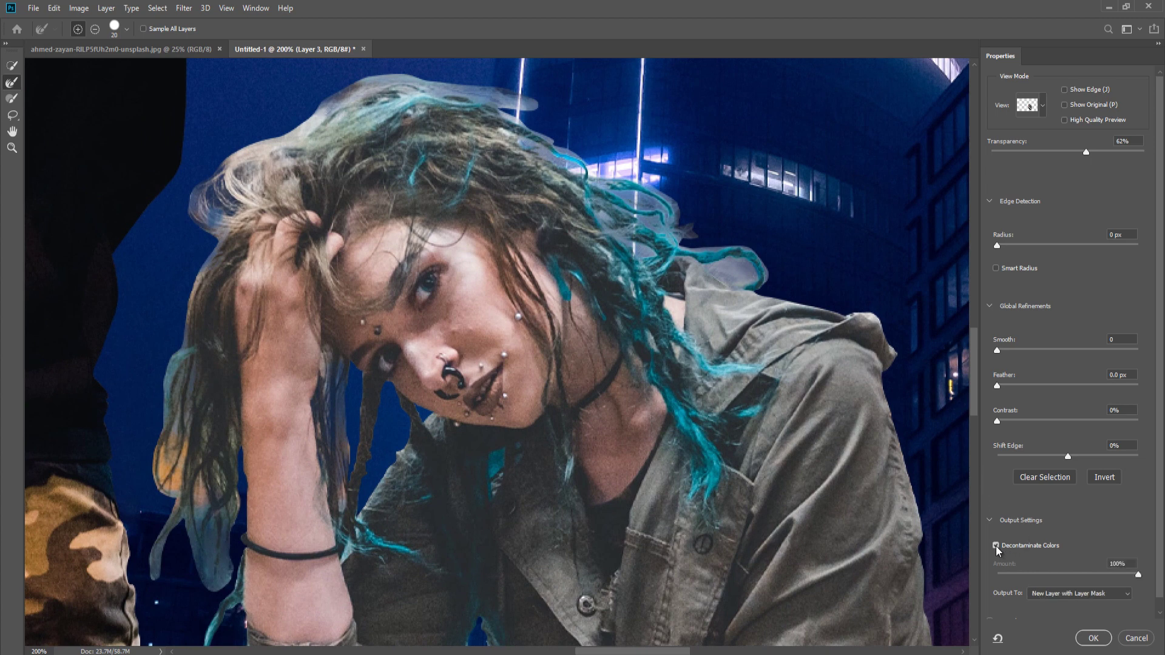
pyautogui.click(1044, 592)
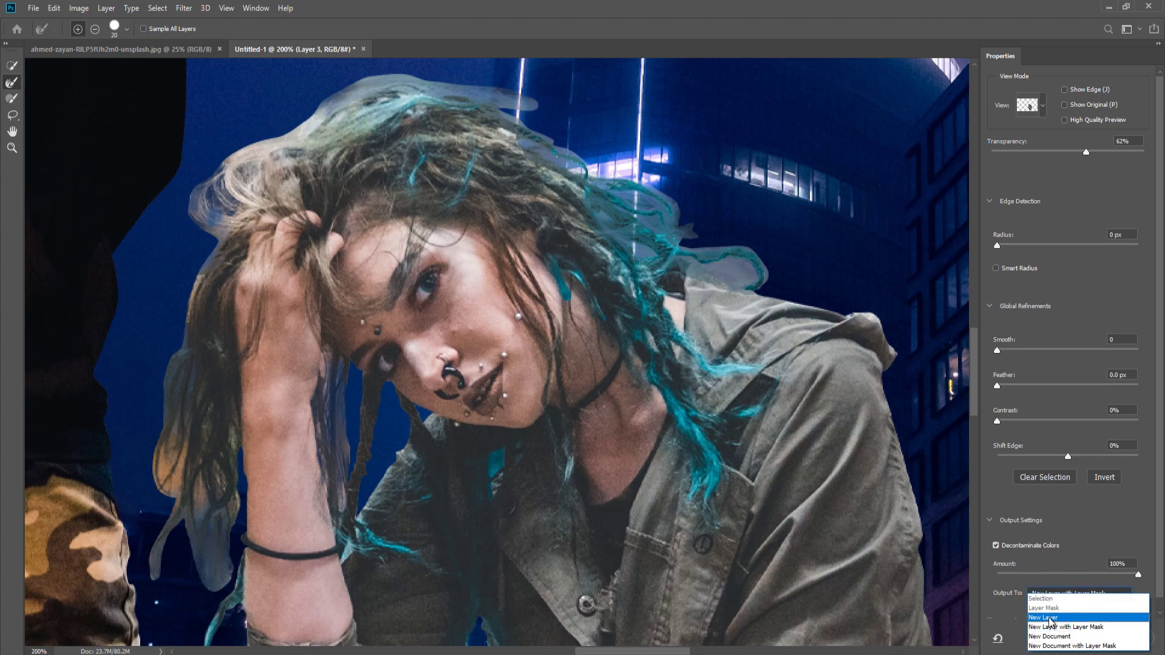
pyautogui.click(1051, 617)
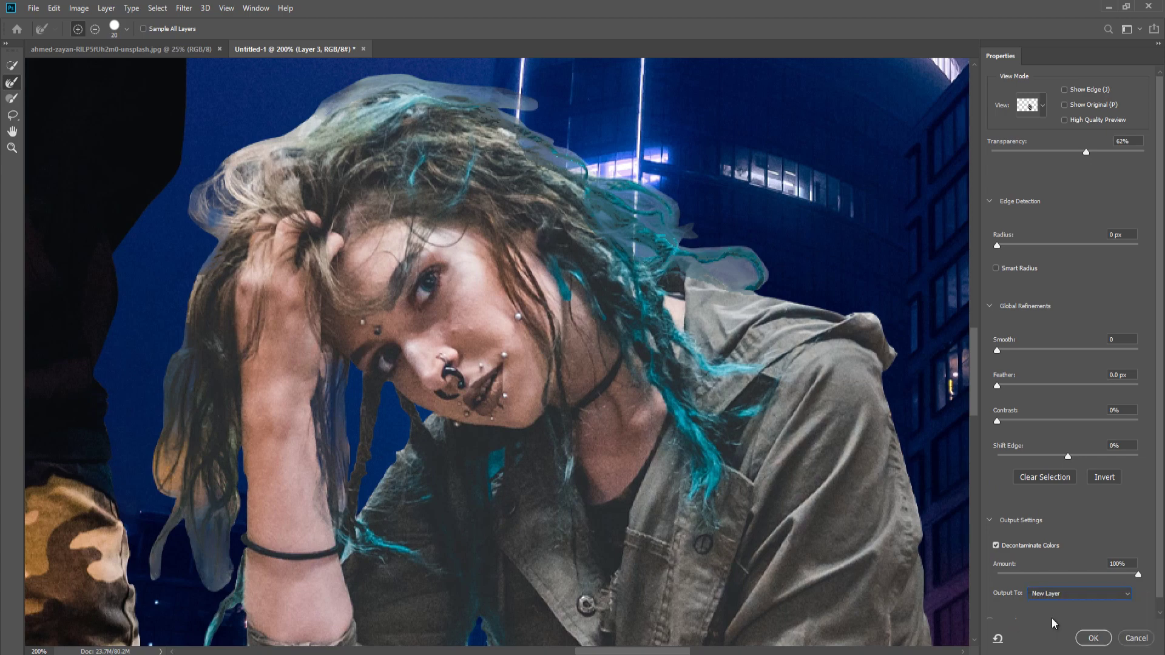
pyautogui.click(1104, 646)
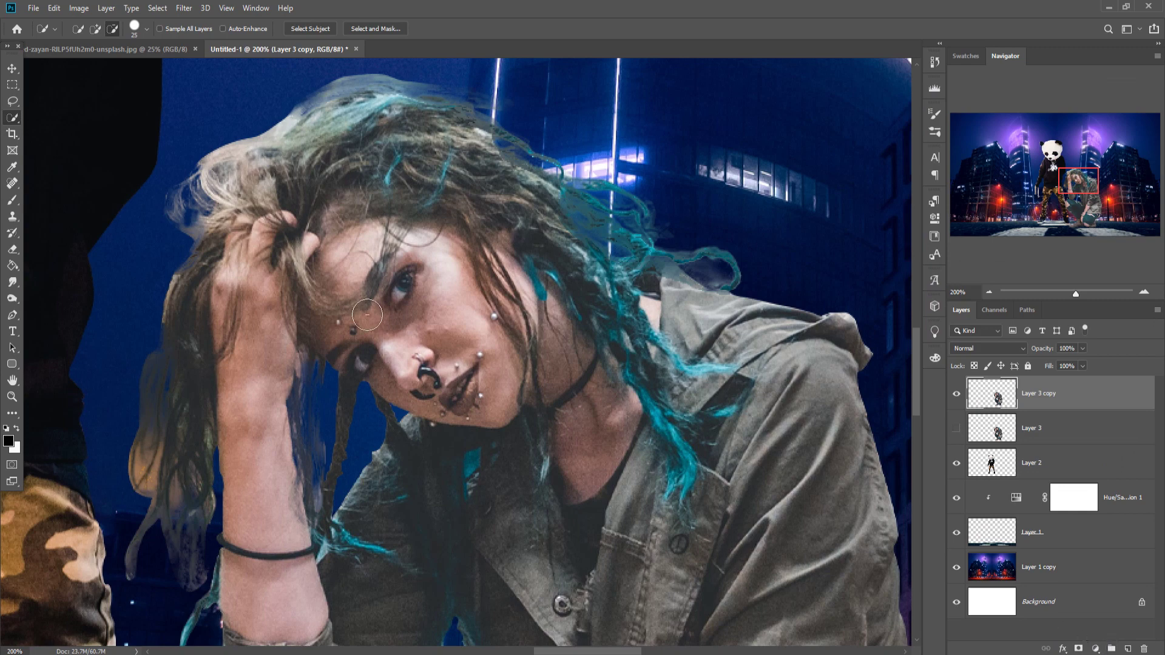
# Step: Apply the Camera Raw Filter to Layer 3 copy with Exposure -0.20, Contrast +45, Shadows -14, Blacks -19 and Clarity +16
pyautogui.click(14, 68)
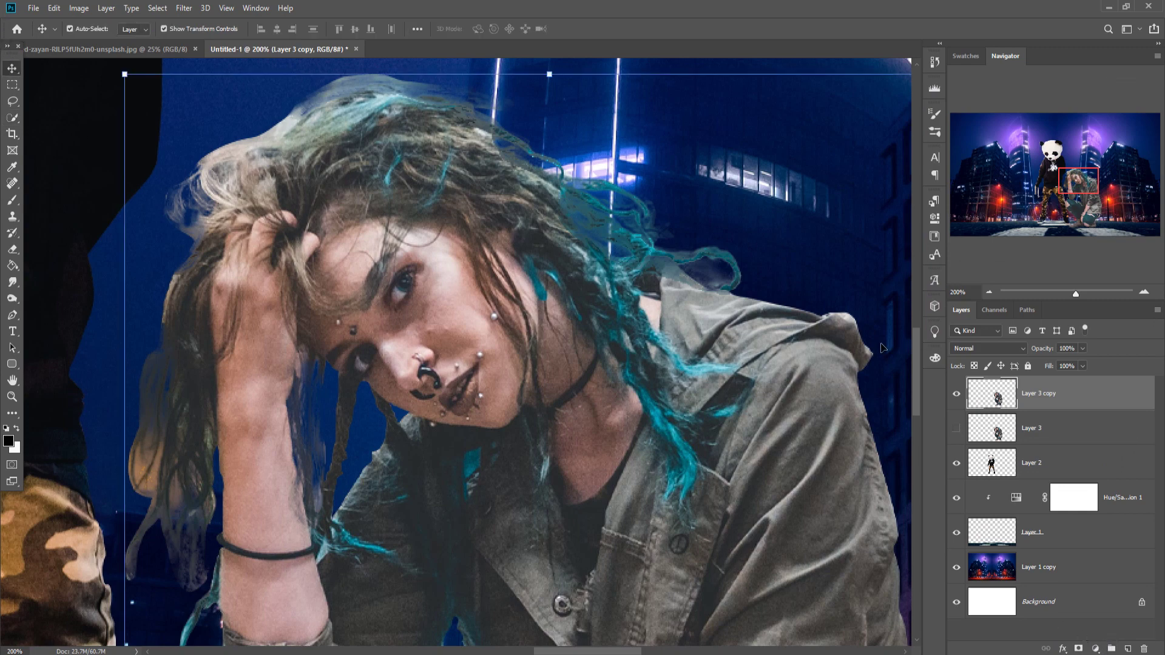
pyautogui.hotkey('ctrl', '-')
pyautogui.hotkey('ctrl', '-')
pyautogui.hotkey('ctrl', '-')
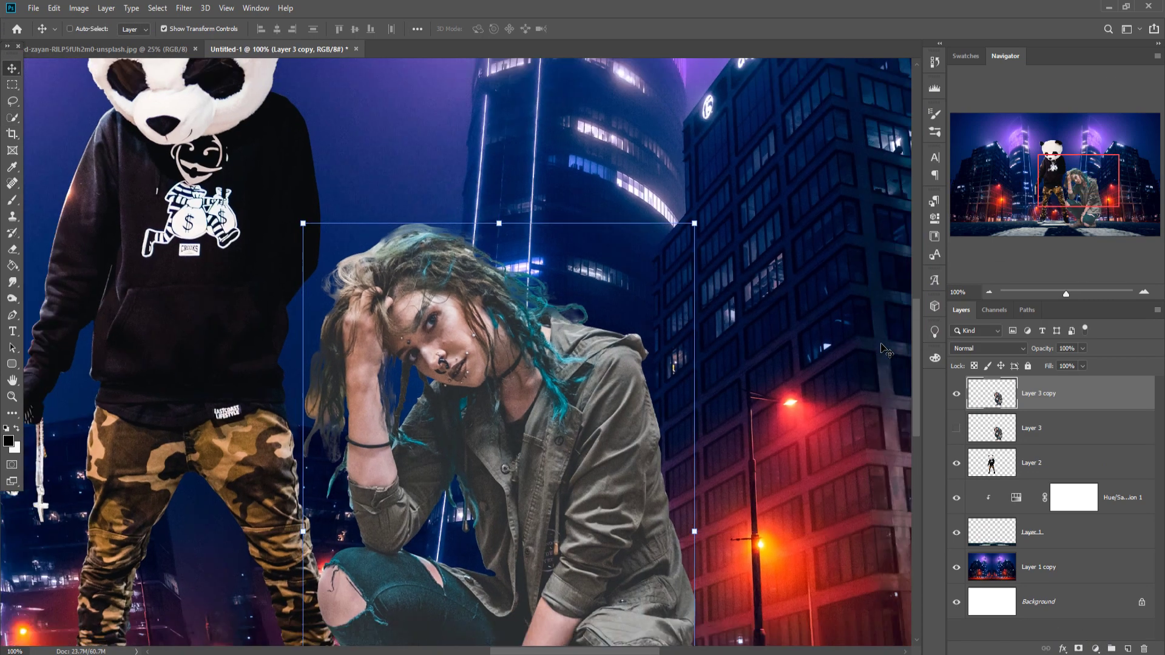
pyautogui.hotkey('ctrl', '-')
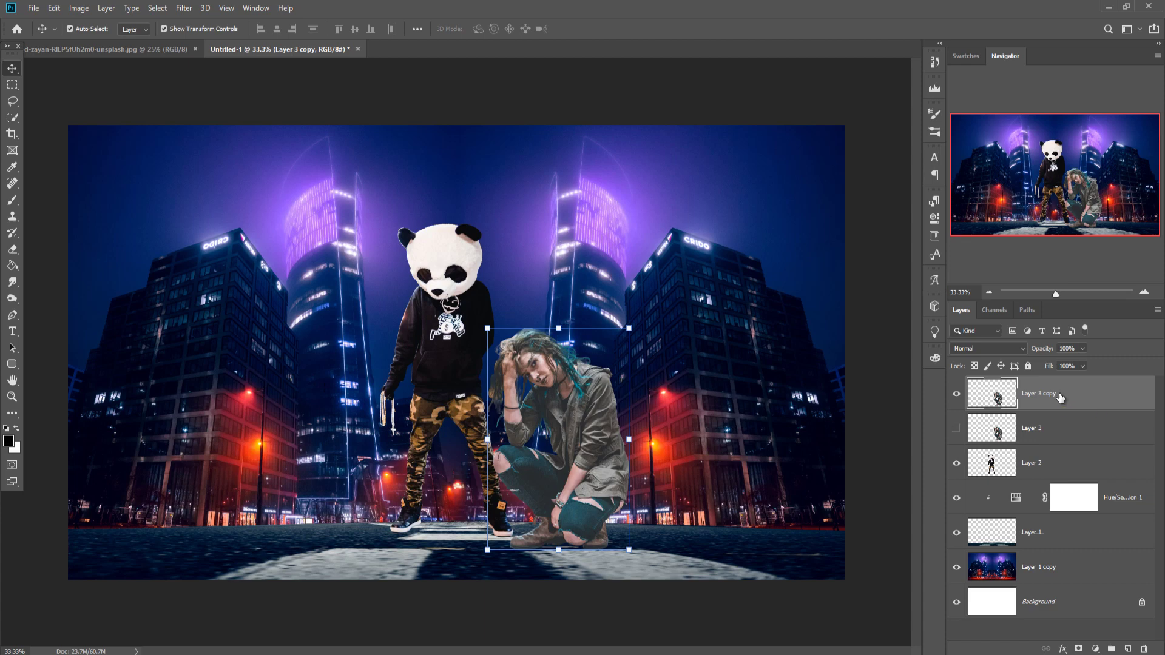
pyautogui.click(185, 8)
pyautogui.click(200, 84)
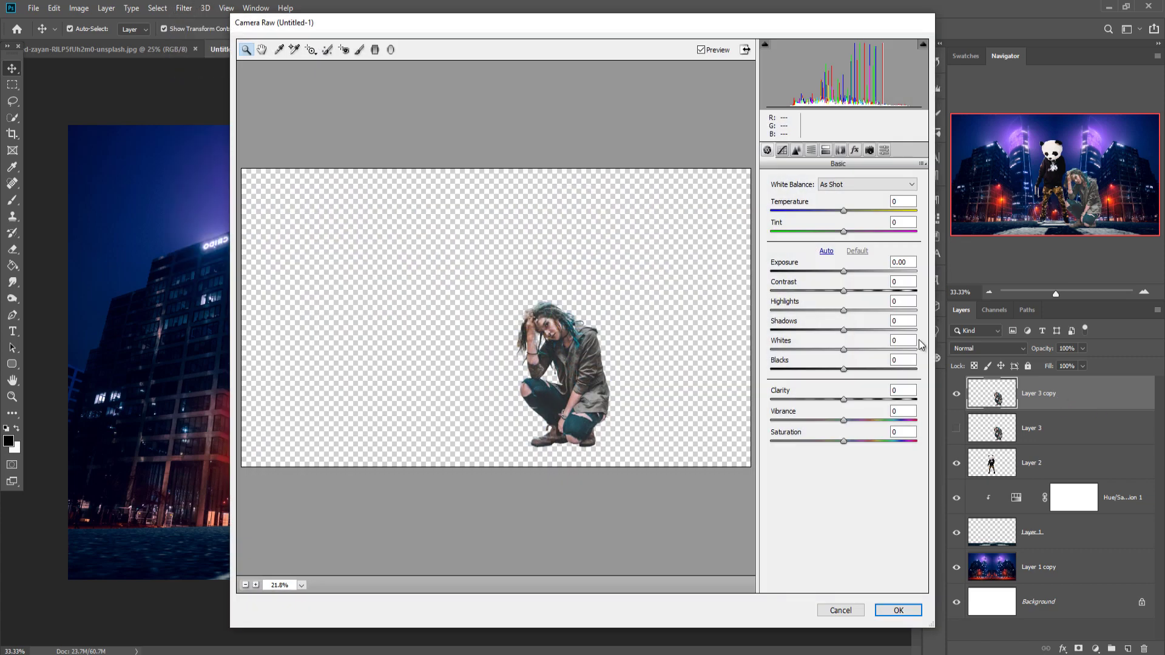
pyautogui.moveTo(845, 329); pyautogui.dragTo(833, 330)
pyautogui.moveTo(858, 290); pyautogui.dragTo(876, 290)
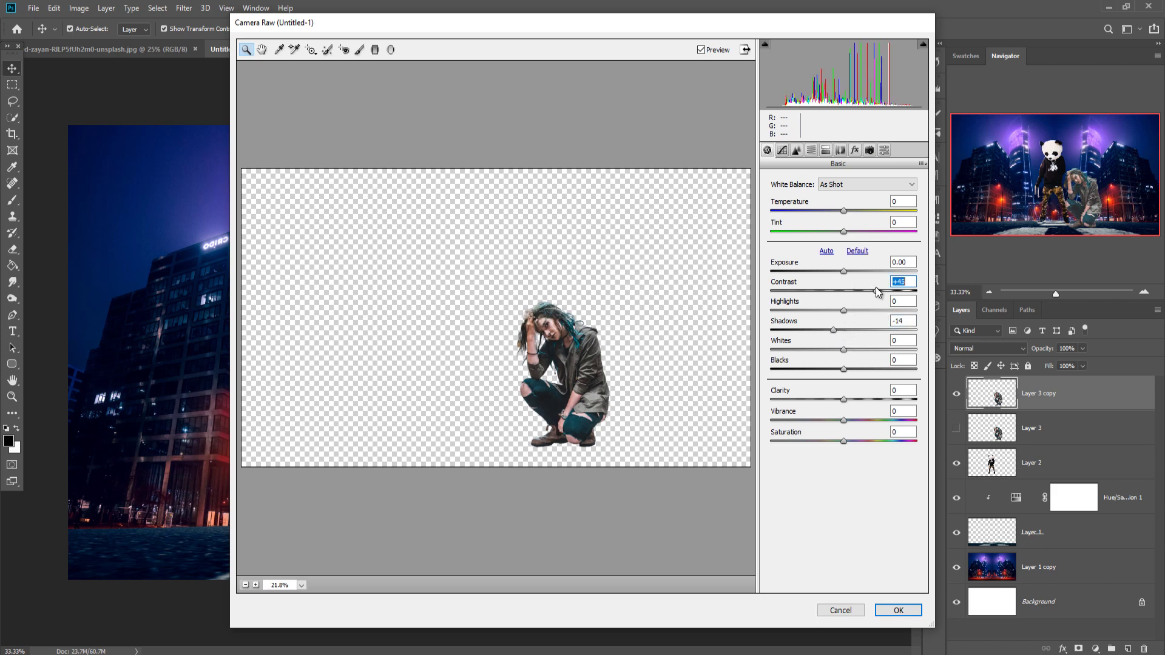
pyautogui.moveTo(844, 369); pyautogui.dragTo(855, 399)
pyautogui.moveTo(843, 270); pyautogui.dragTo(840, 270)
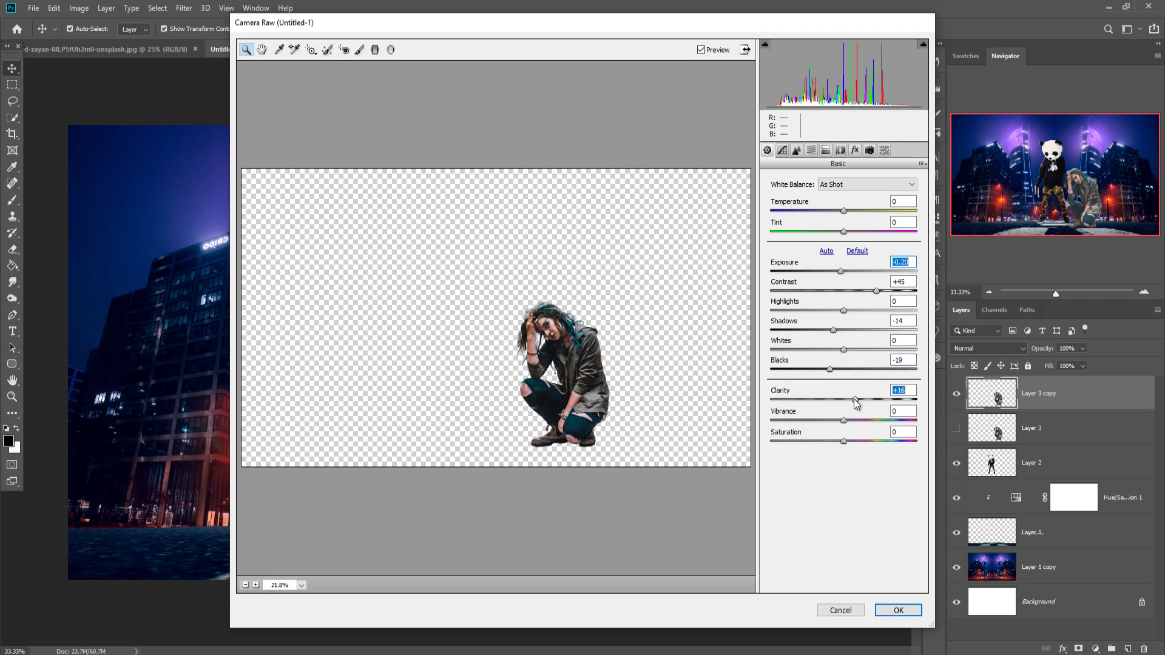
pyautogui.click(898, 610)
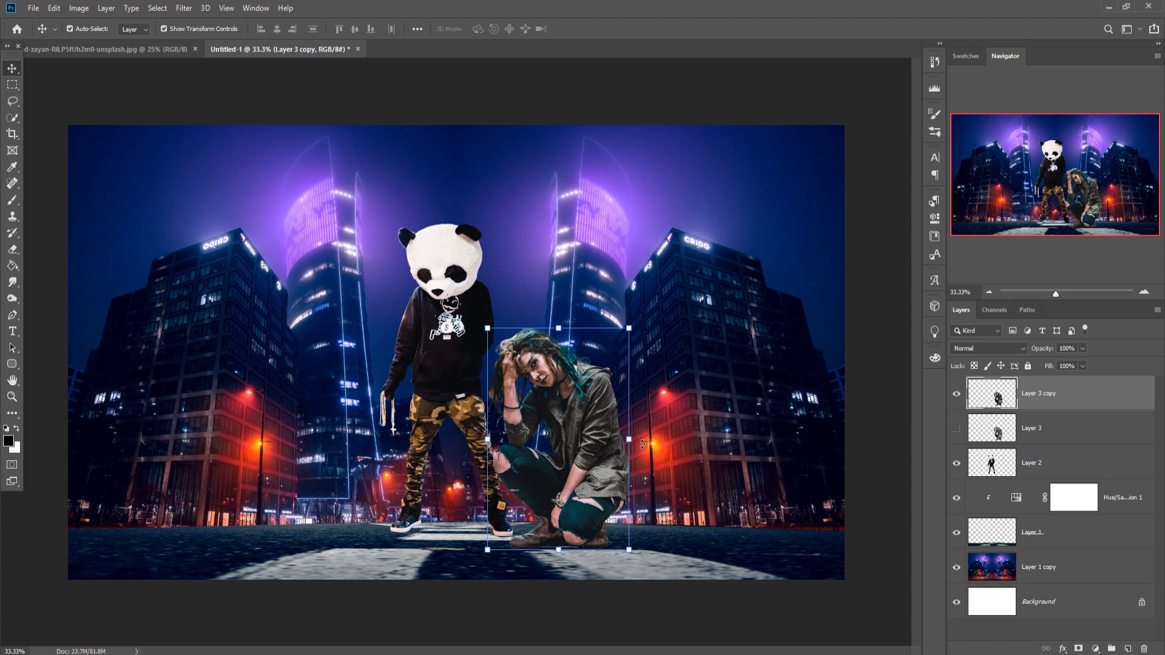
# Step: Add a new layer above Layer 3 and paint a soft black spot at the woman's feet with a brush at 100% opacity
pyautogui.click(1054, 429)
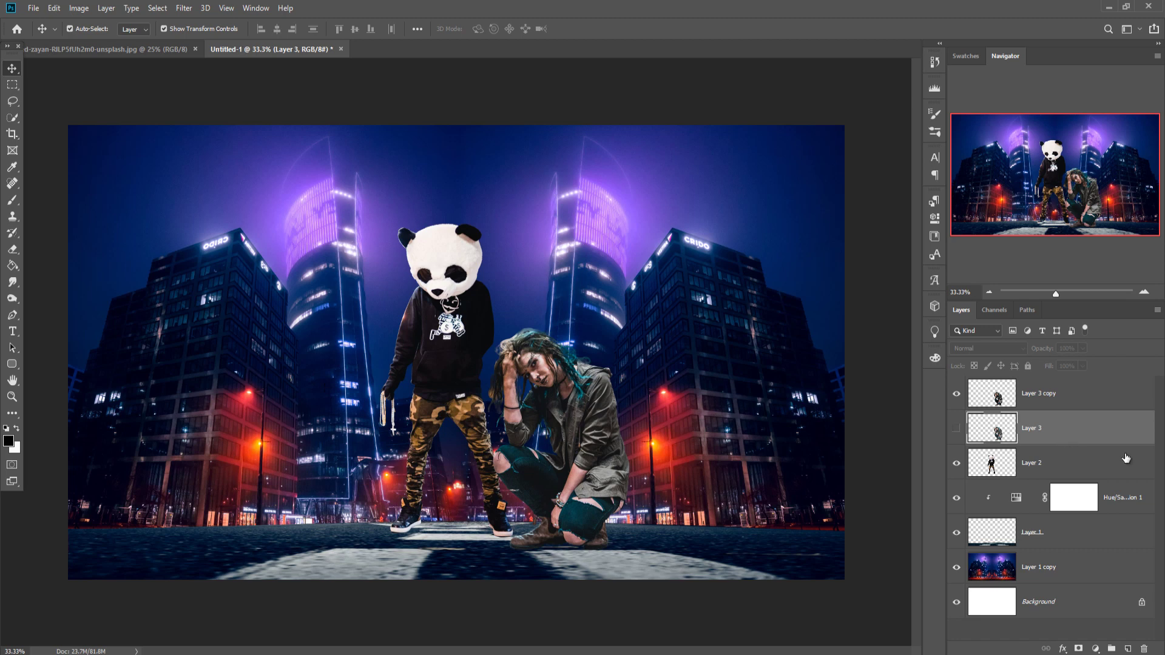
pyautogui.click(1127, 648)
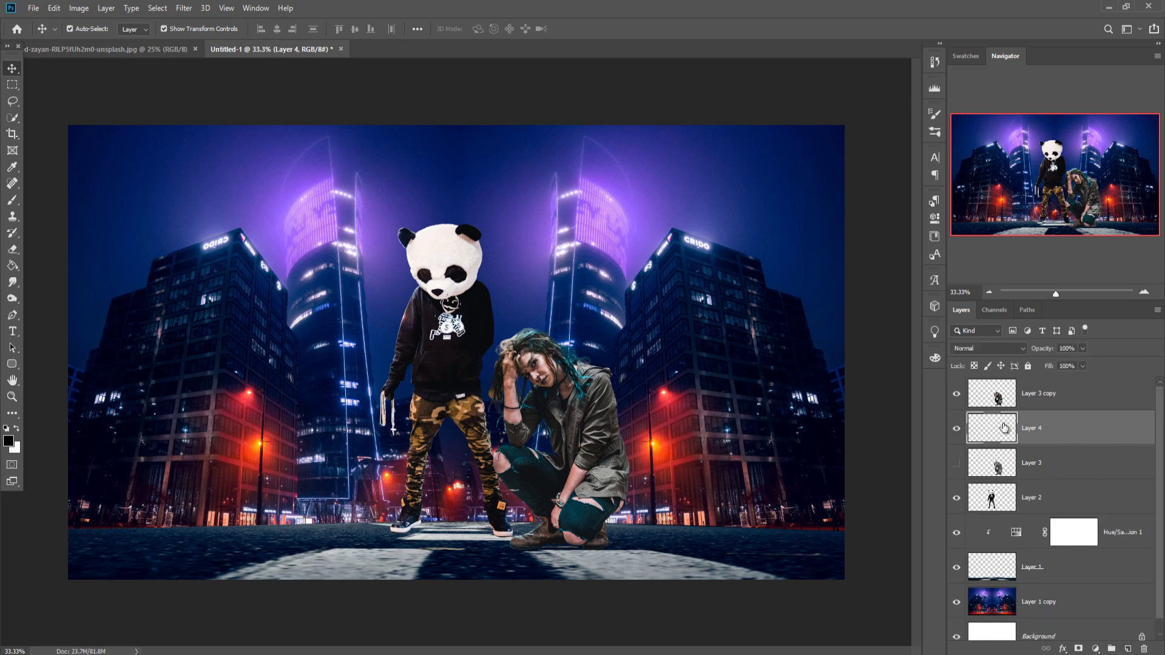
pyautogui.click(13, 200)
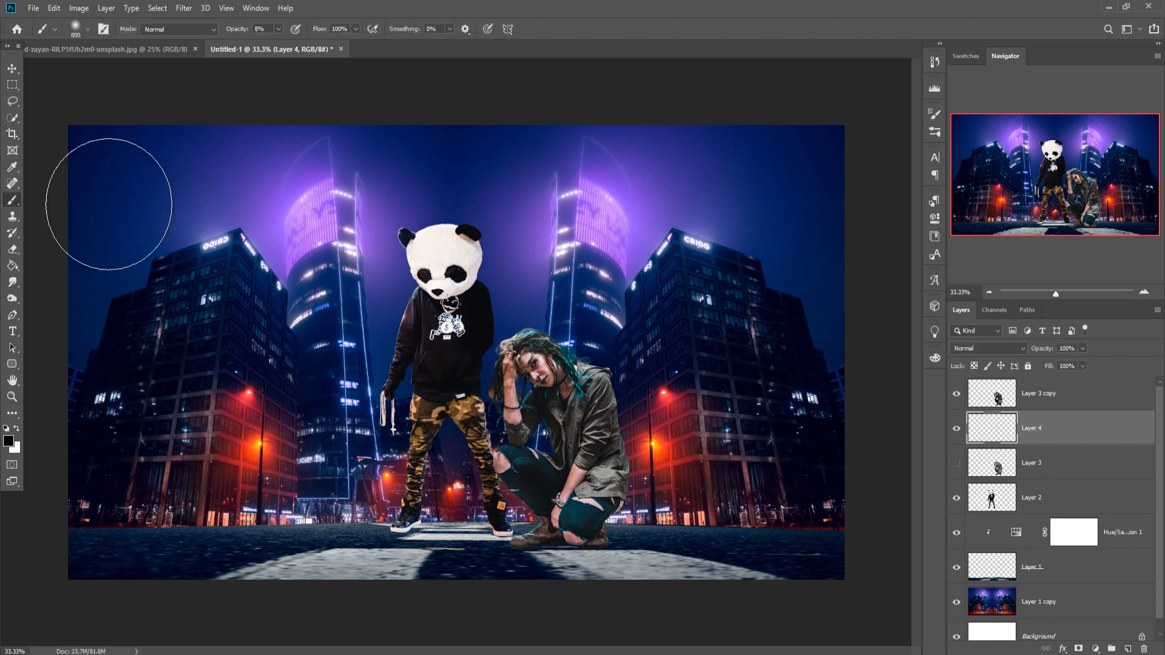
pyautogui.moveTo(278, 42); pyautogui.dragTo(335, 44)
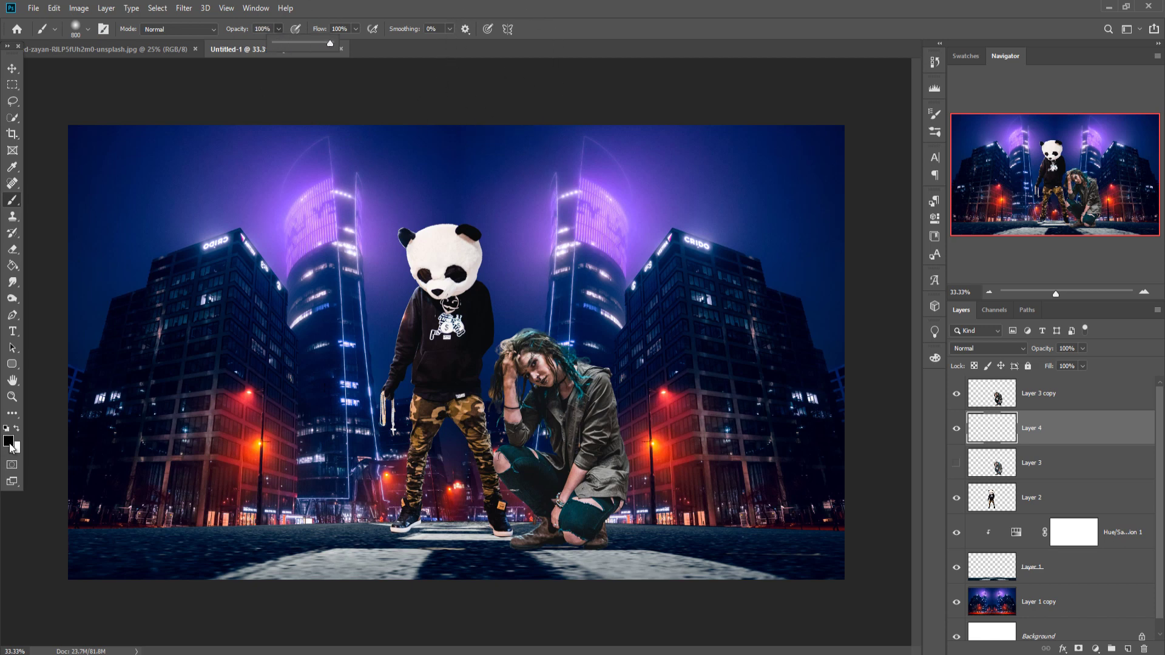
pyautogui.press('[')
pyautogui.press('[')
pyautogui.press('[')
pyautogui.press('[')
pyautogui.press('[')
pyautogui.click(548, 540)
# Step: Stretch and flatten the black spot into a wide ground shadow beneath the crouching woman
pyautogui.click(12, 68)
pyautogui.moveTo(595, 534); pyautogui.dragTo(938, 534)
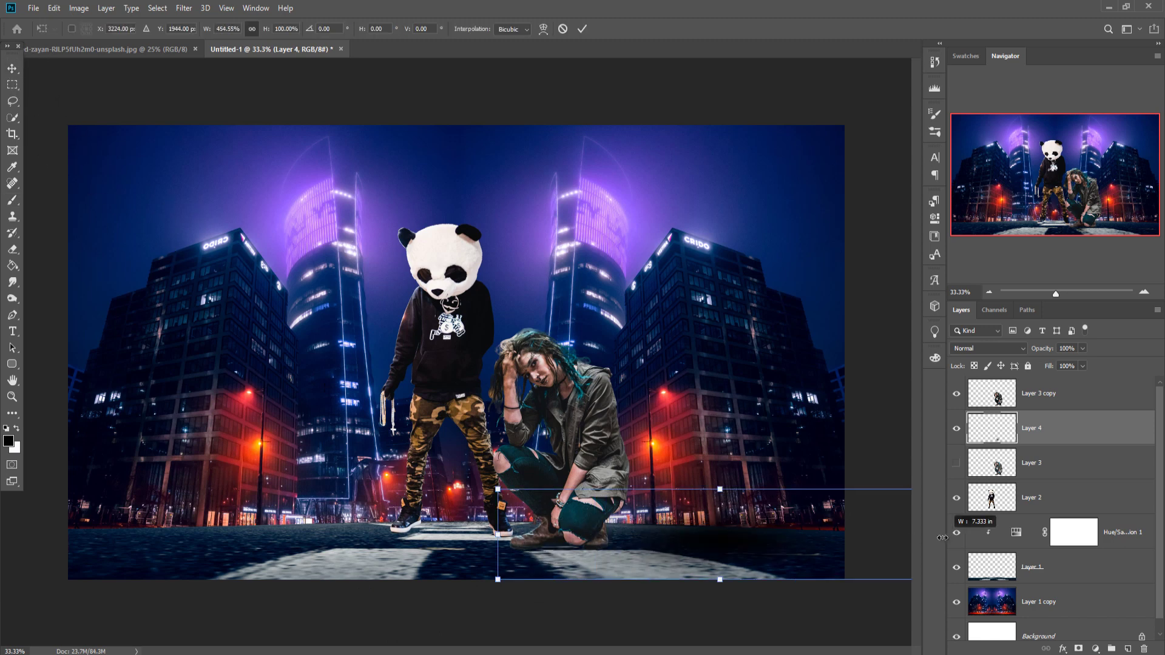
pyautogui.moveTo(718, 490); pyautogui.dragTo(544, 534)
pyautogui.moveTo(583, 541); pyautogui.dragTo(557, 551)
pyautogui.moveTo(771, 560); pyautogui.dragTo(866, 574)
pyautogui.moveTo(583, 536); pyautogui.dragTo(613, 542)
pyautogui.click(582, 30)
# Step: Duplicate the shadow layer, fit the copy under the panda figure's feet and place it below Layer 2
pyautogui.rightClick(1080, 428)
pyautogui.click(995, 193)
pyautogui.hotkey('ctrl', 't')
pyautogui.moveTo(698, 503); pyautogui.dragTo(395, 532)
pyautogui.moveTo(231, 545); pyautogui.dragTo(410, 526)
pyautogui.moveTo(1049, 427); pyautogui.dragTo(1049, 546)
pyautogui.moveTo(408, 541); pyautogui.dragTo(430, 529)
pyautogui.press('Return')
# Step: Duplicate Layer 4 copy as Layer 4 copy 2 and shift the duplicate shadow to the right under the panda figure's other shoe
pyautogui.rightClick(1080, 532)
pyautogui.click(995, 192)
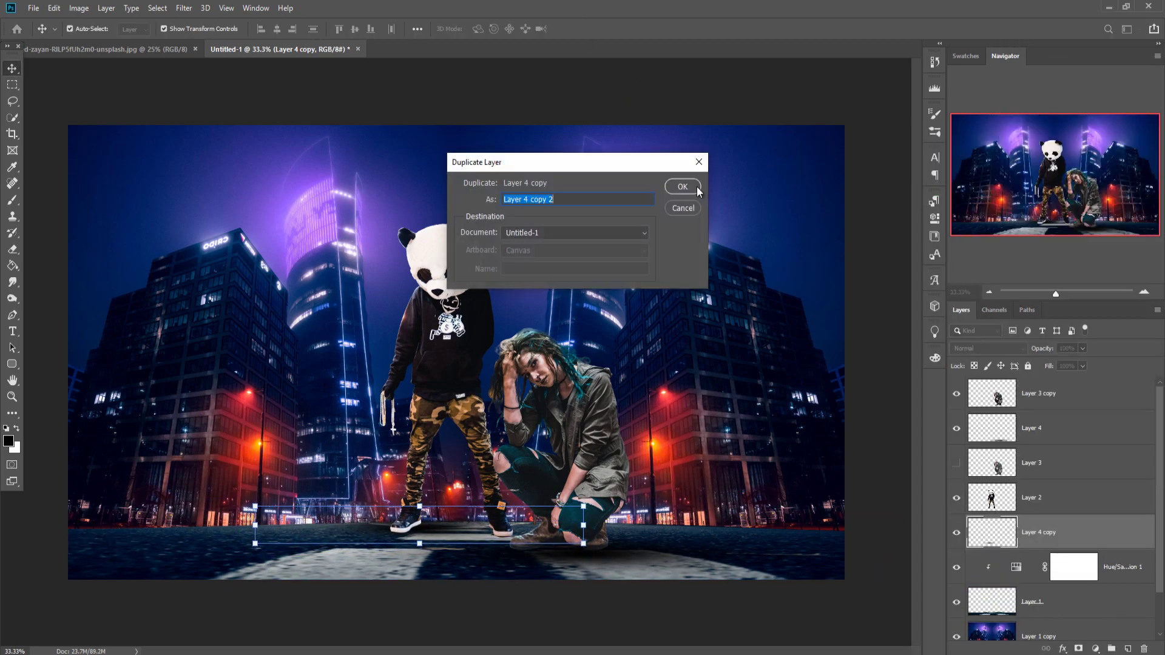
pyautogui.click(679, 187)
pyautogui.hotkey('shift', 'Right')
pyautogui.hotkey('shift', 'Right')
pyautogui.hotkey('shift', 'Right')
pyautogui.hotkey('shift', 'Right')
pyautogui.hotkey('shift', 'Right')
pyautogui.hotkey('shift', 'Right')
pyautogui.hotkey('shift', 'Right')
pyautogui.hotkey('shift', 'Right')
pyautogui.hotkey('shift', 'Right')
pyautogui.hotkey('shift', 'Right')
pyautogui.hotkey('shift', 'Right')
pyautogui.hotkey('shift', 'Right')
pyautogui.hotkey('shift', 'Right')
pyautogui.hotkey('shift', 'Right')
pyautogui.hotkey('shift', 'Right')
pyautogui.hotkey('shift', 'Right')
pyautogui.hotkey('shift', 'Right')
pyautogui.hotkey('shift', 'Right')
pyautogui.hotkey('shift', 'Right')
pyautogui.hotkey('shift', 'Right')
# Step: Duplicate the city background layer, Layer 1 copy
pyautogui.click(486, 461)
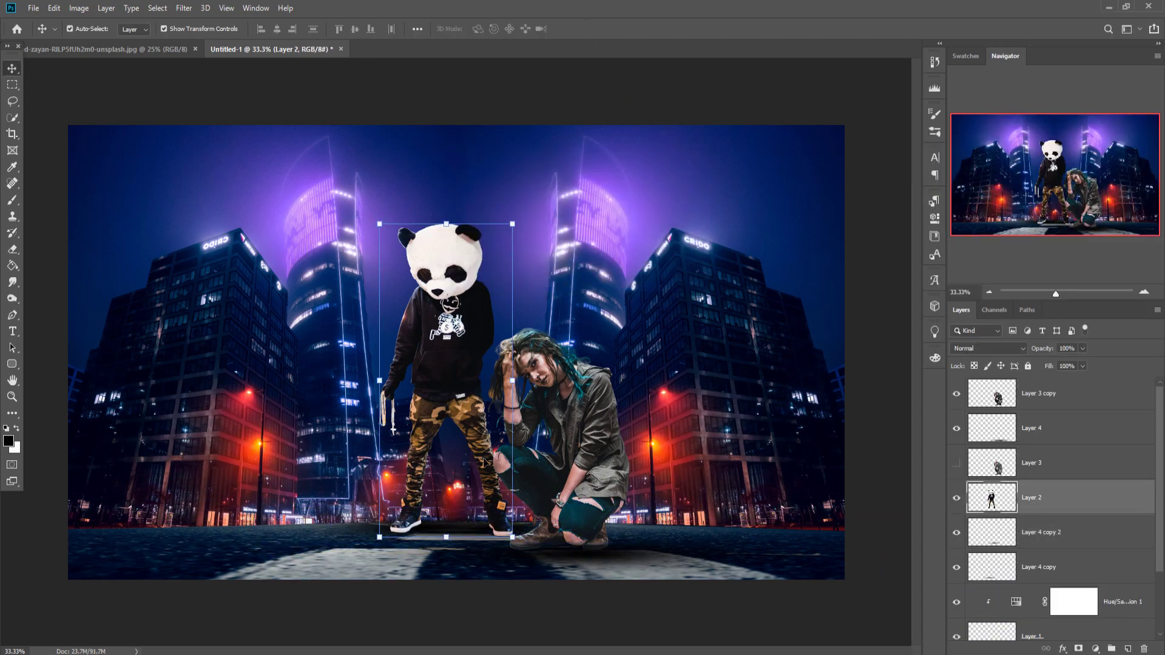
pyautogui.scroll(-3, 1056, 542)
pyautogui.rightClick(1050, 597)
pyautogui.click(1032, 136)
pyautogui.press('Return')
# Step: Apply a Tilt-Shift blur to the duplicated city layer, blurring the buildings behind the figures
pyautogui.click(182, 7)
pyautogui.moveTo(207, 164)
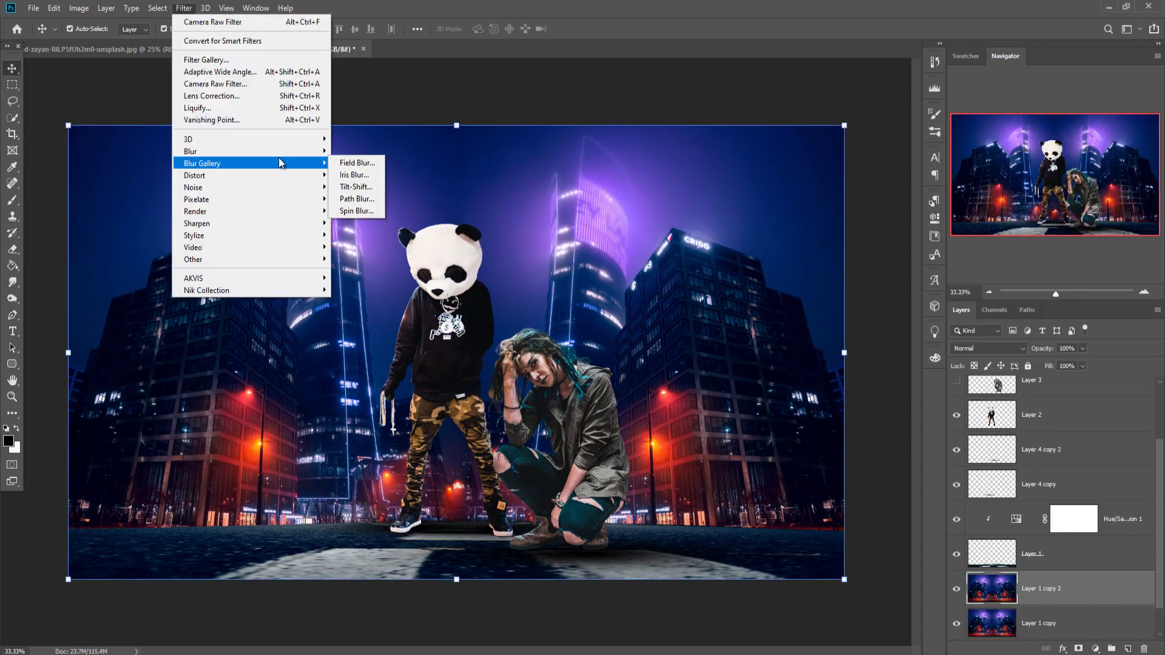
pyautogui.click(355, 191)
pyautogui.moveTo(511, 352); pyautogui.dragTo(522, 573)
pyautogui.moveTo(1074, 138); pyautogui.dragTo(1082, 137)
pyautogui.moveTo(558, 527); pyautogui.dragTo(601, 473)
pyautogui.moveTo(1044, 323); pyautogui.dragTo(1105, 357)
pyautogui.press('Return')
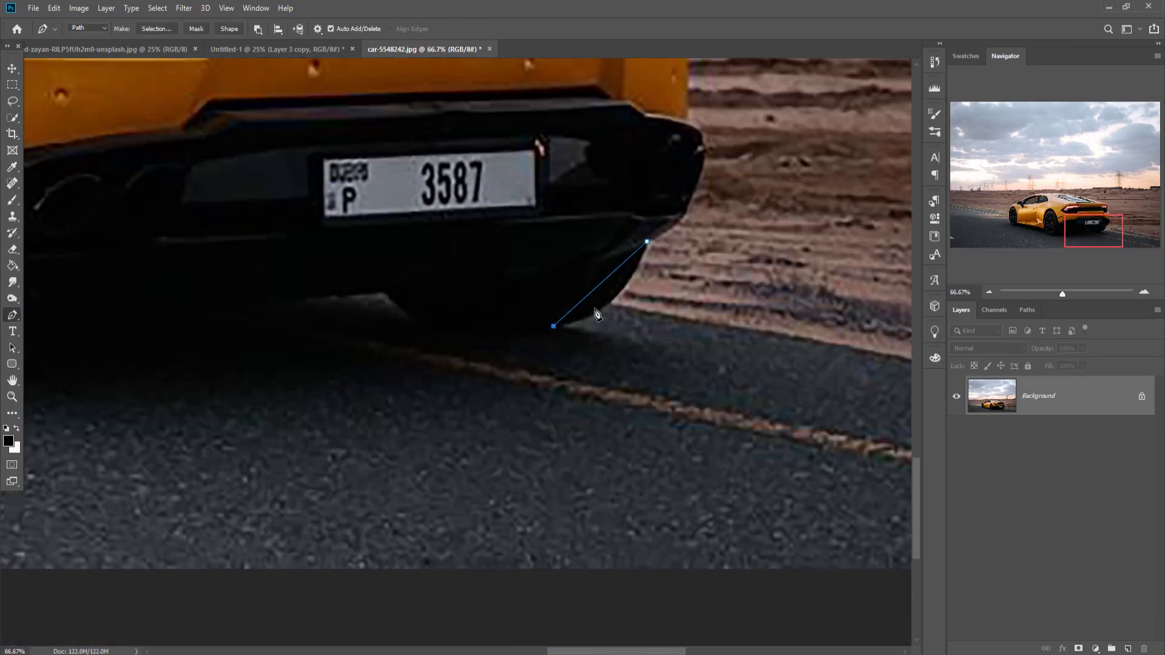
# Step: Trace the yellow car's outline with a closed Pen path in car-5548242.jpg and convert it to a selection
pyautogui.moveTo(433, 328); pyautogui.dragTo(412, 326)
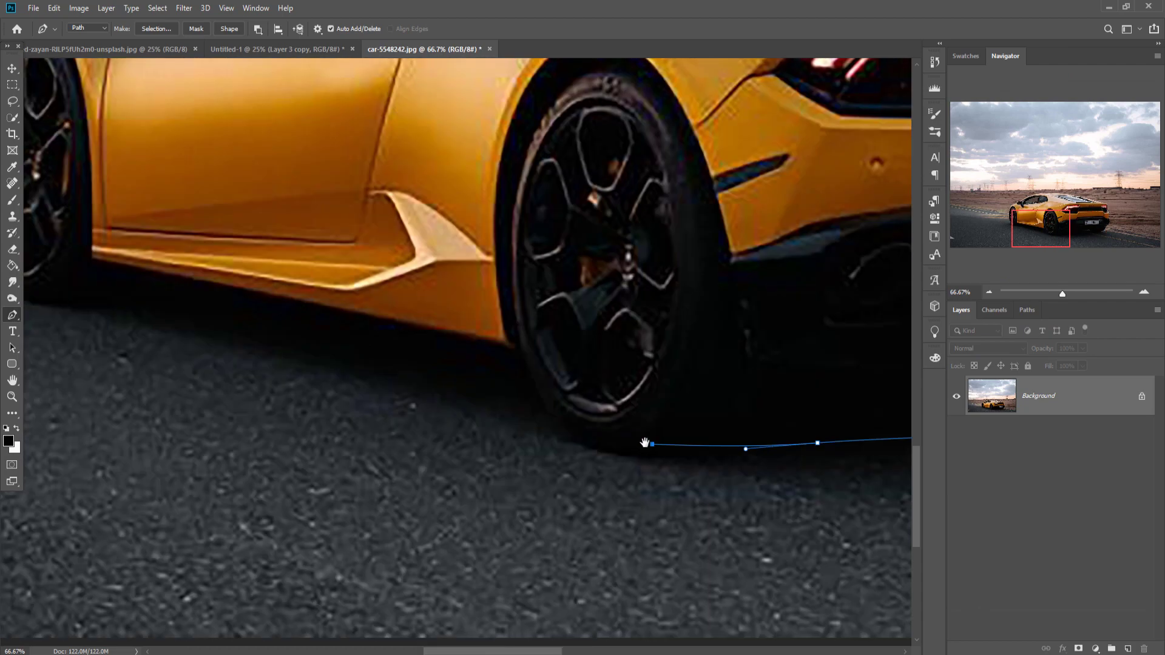
pyautogui.click(508, 415)
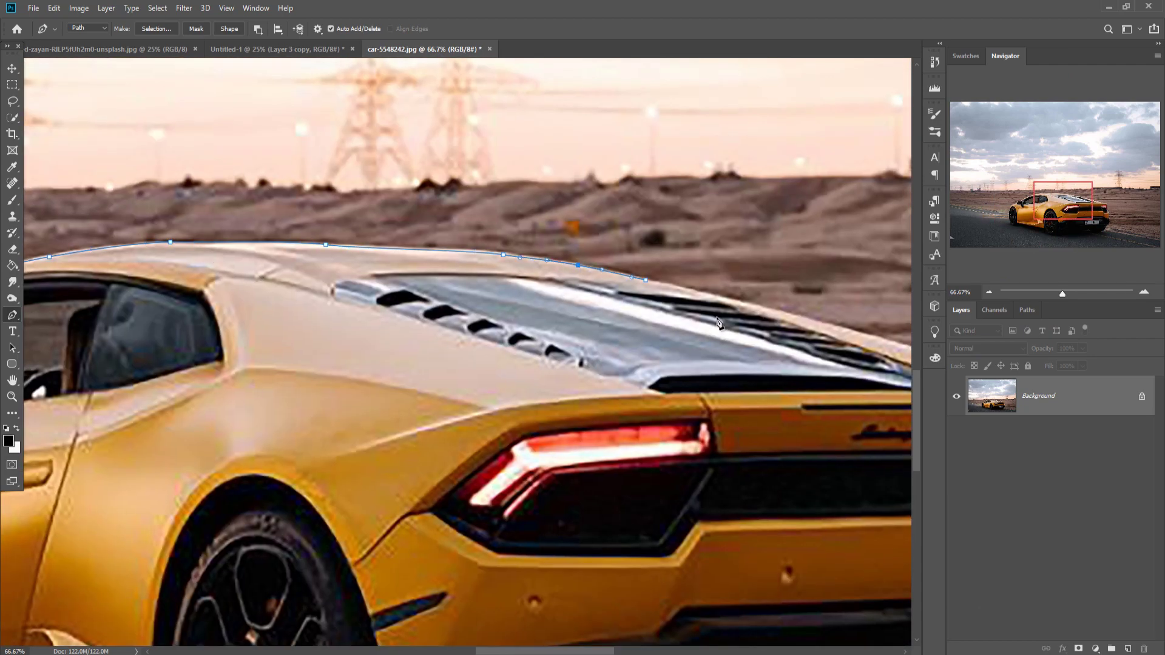
pyautogui.click(150, 386)
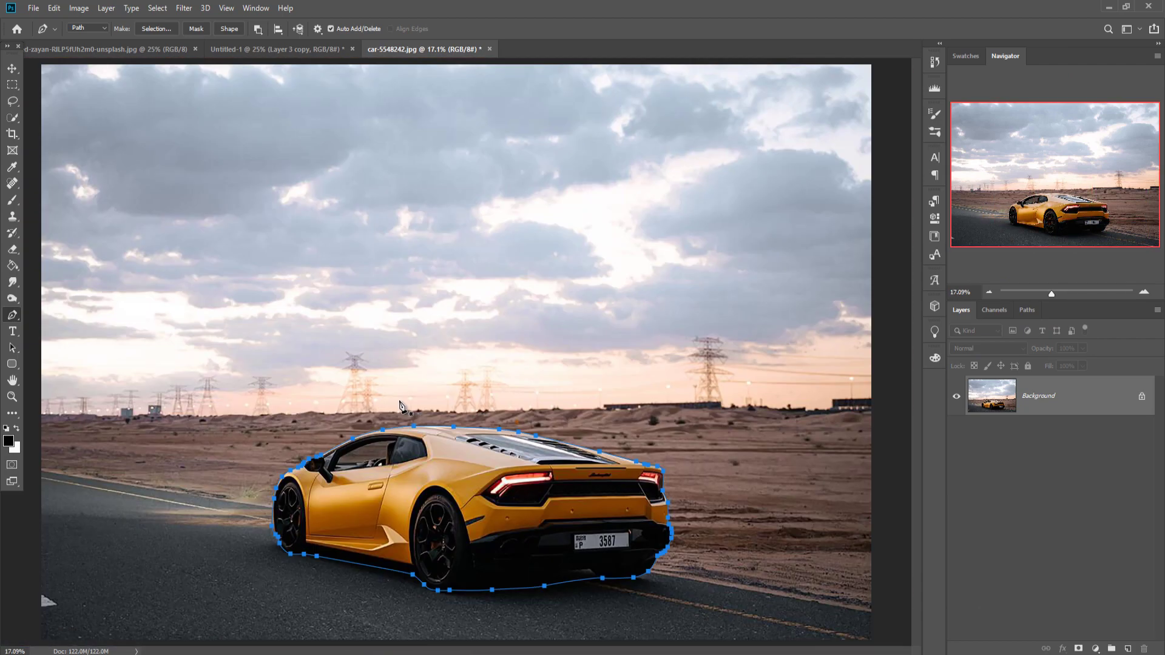
pyautogui.hotkey('ctrl', 'Return')
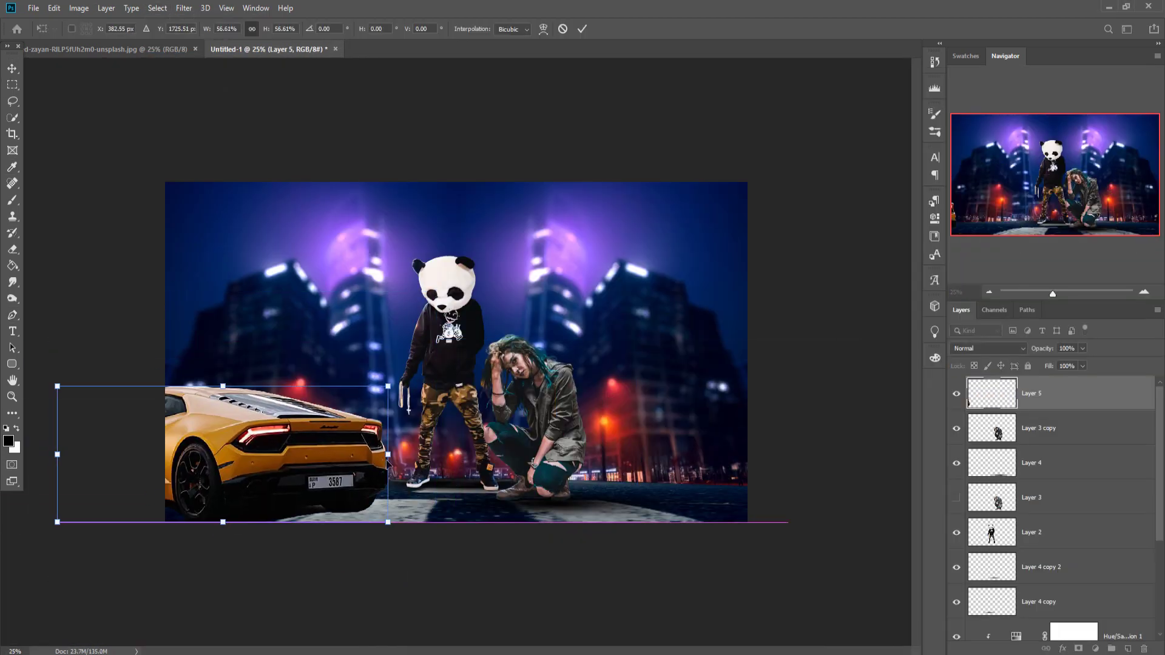
# Step: Position the resized car at the lower left of the city composite and flip it horizontally
pyautogui.moveTo(315, 452); pyautogui.dragTo(329, 448)
pyautogui.click(582, 29)
pyautogui.click(53, 7)
pyautogui.click(261, 506)
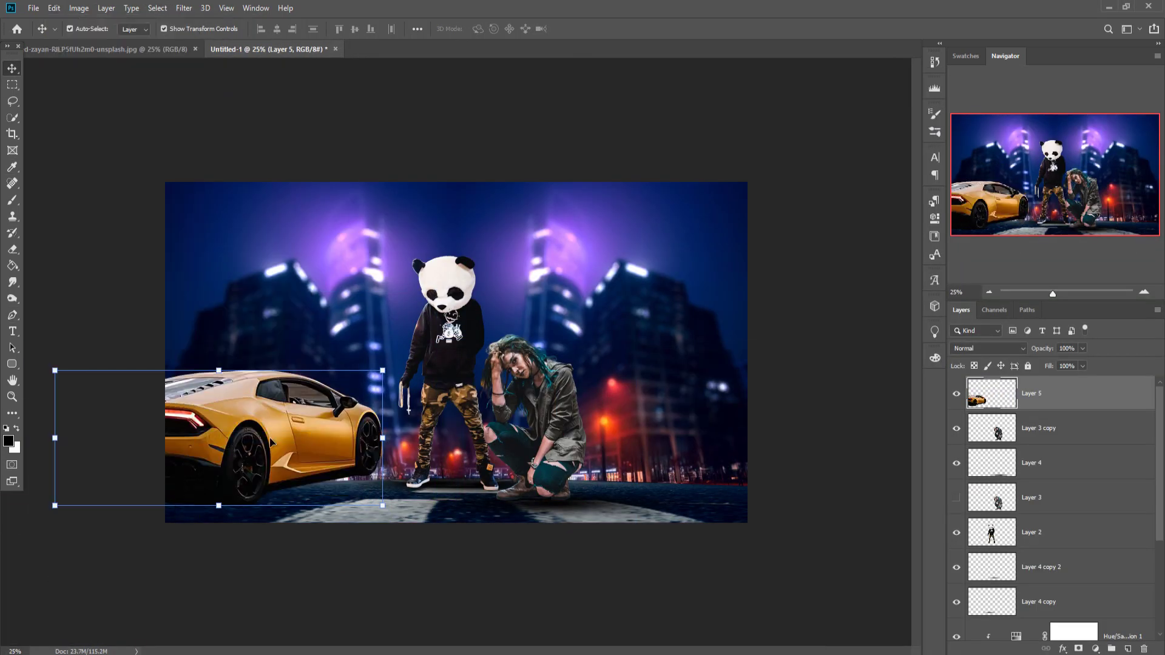
# Step: Enlarge the yellow car to about 132% so it extends past the left edge of the composite
pyautogui.moveTo(304, 423); pyautogui.dragTo(287, 441)
pyautogui.moveTo(39, 387); pyautogui.dragTo(23, 373)
pyautogui.hotkey('ctrl', '+')
pyautogui.hotkey('ctrl', '-')
pyautogui.hotkey('ctrl', '-')
pyautogui.hotkey('ctrl', '-')
pyautogui.moveTo(228, 362); pyautogui.dragTo(195, 348)
# Step: Try rotating the car by about 4.8° and undo the rotation
pyautogui.moveTo(423, 346); pyautogui.dragTo(427, 357)
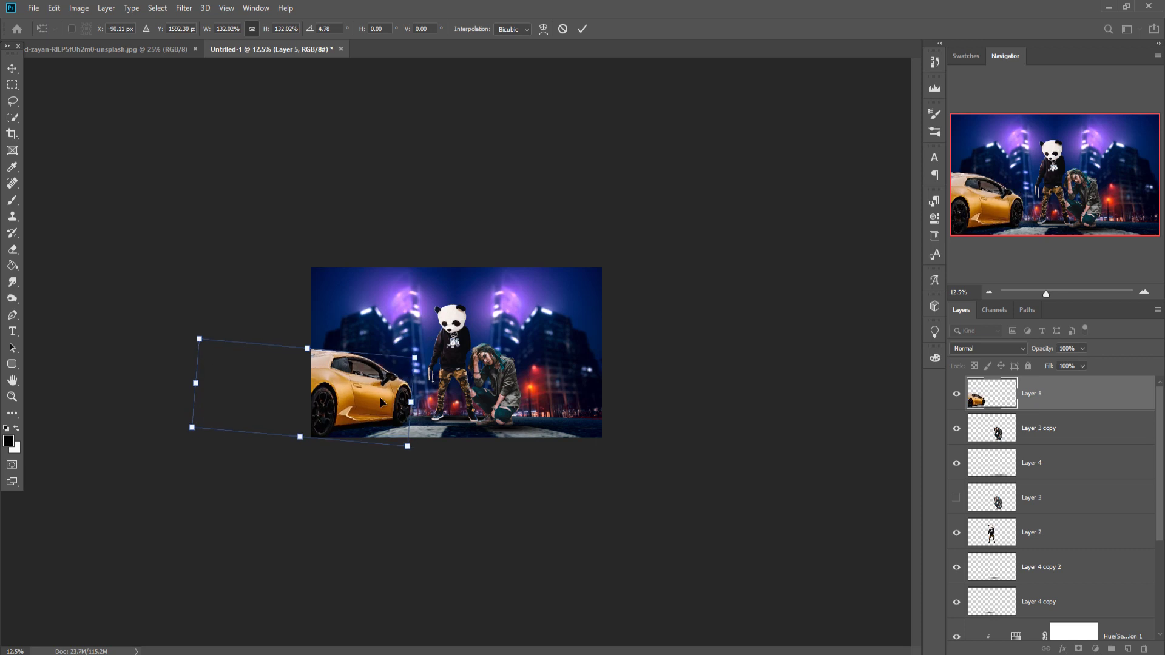
pyautogui.hotkey('ctrl', '+')
pyautogui.hotkey('ctrl', 'z')
pyautogui.hotkey('ctrl', 'z')
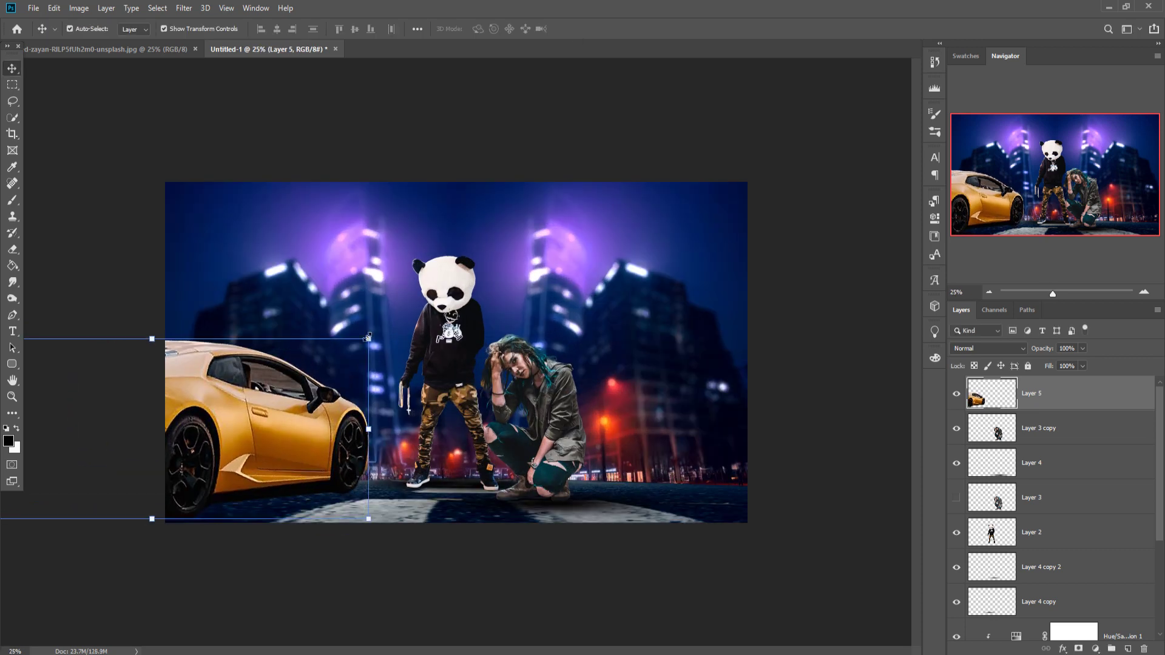
# Step: Shift the enlarged car further toward the lower-left corner of the composite and apply the transform
pyautogui.moveTo(297, 426); pyautogui.dragTo(288, 430)
pyautogui.press('Return')
# Step: Create a new layer beneath the car layer and brush a soft black ground shadow under the car
pyautogui.hotkey('ctrl', 'shift', 'alt', 'n')
pyautogui.hotkey('ctrl', '[')
pyautogui.press('b')
pyautogui.moveTo(255, 497); pyautogui.dragTo(309, 490)
pyautogui.click(11, 71)
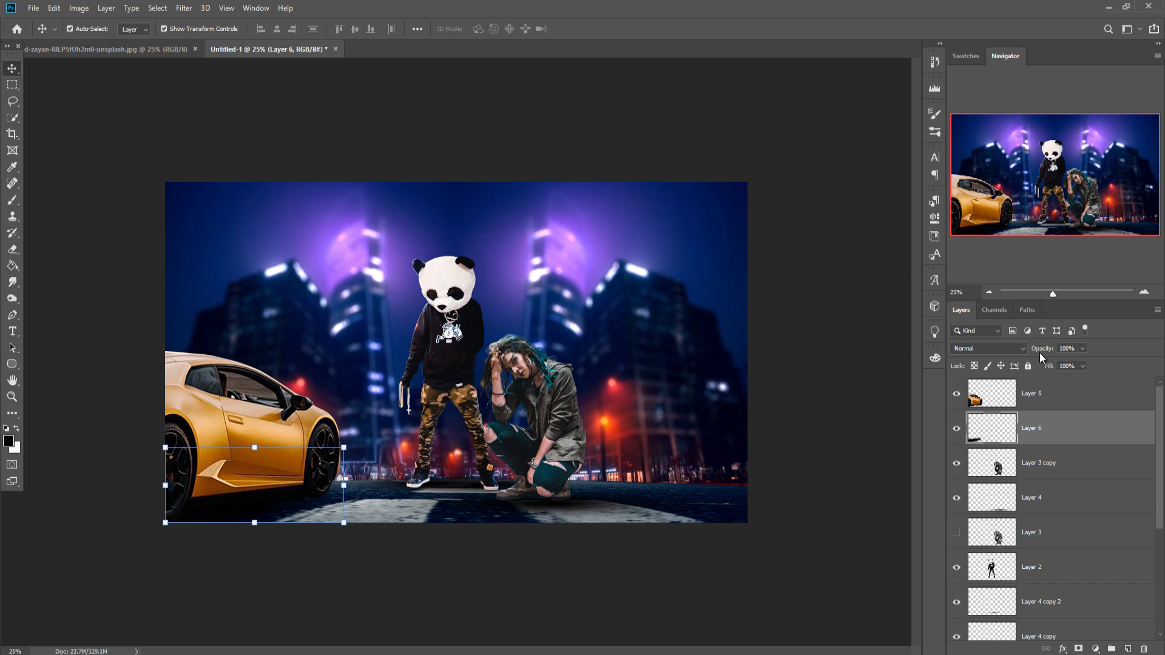
# Step: Create a new layer and place it beneath the street layer, directly above Layer 1 copy 2
pyautogui.scroll(-5, 1054, 549)
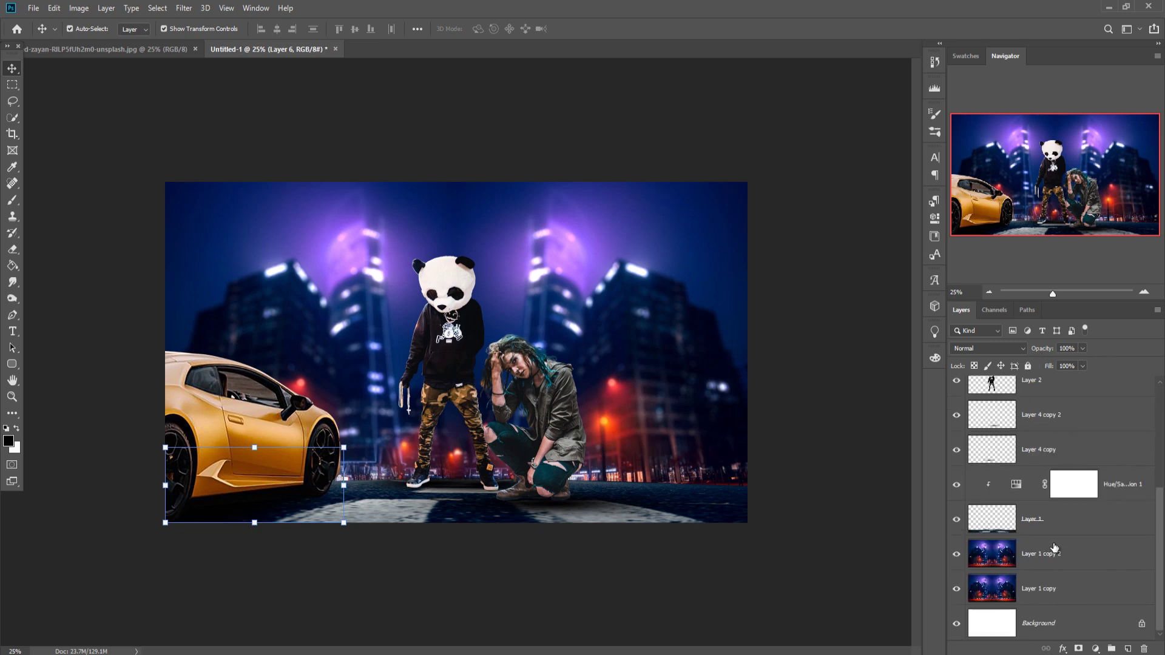
pyautogui.click(1123, 486)
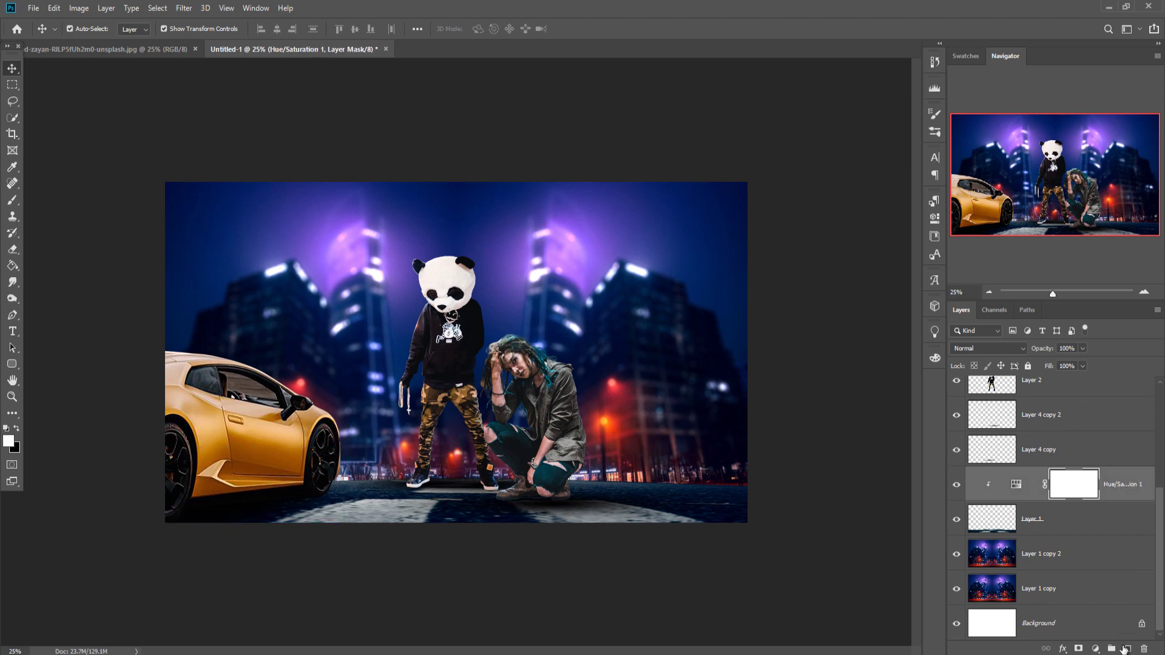
pyautogui.click(1127, 649)
pyautogui.moveTo(1116, 491); pyautogui.dragTo(995, 552)
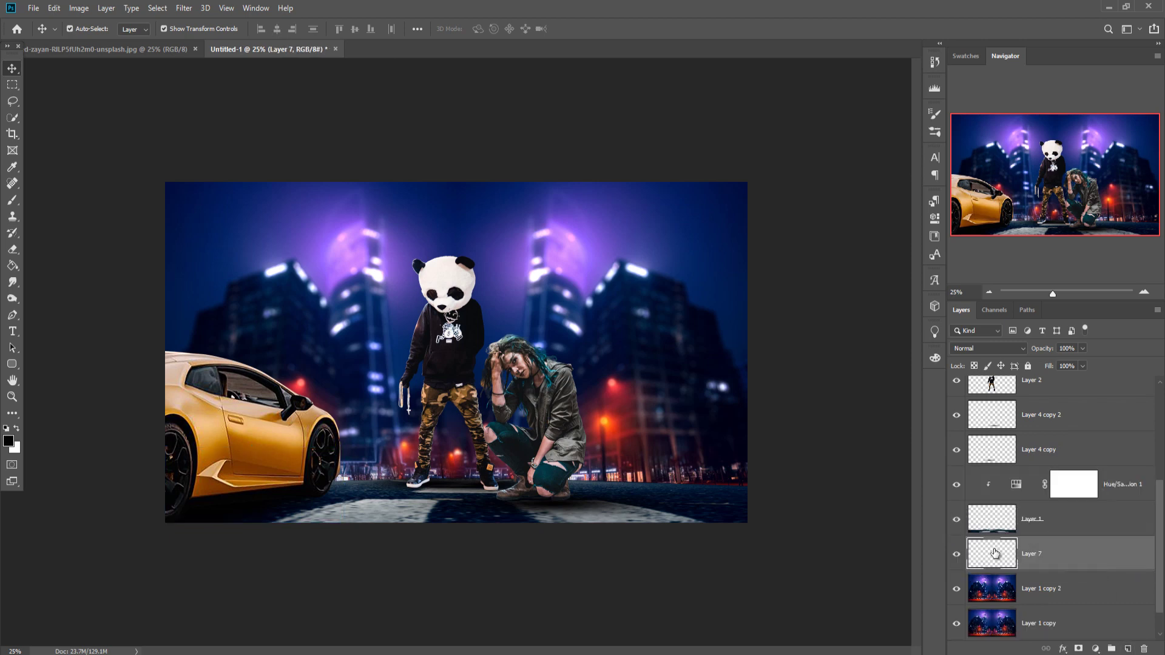
# Step: Paint a glow behind the panda figure's legs with a 2000 px soft brush in near-white (fafafa)
pyautogui.click(12, 200)
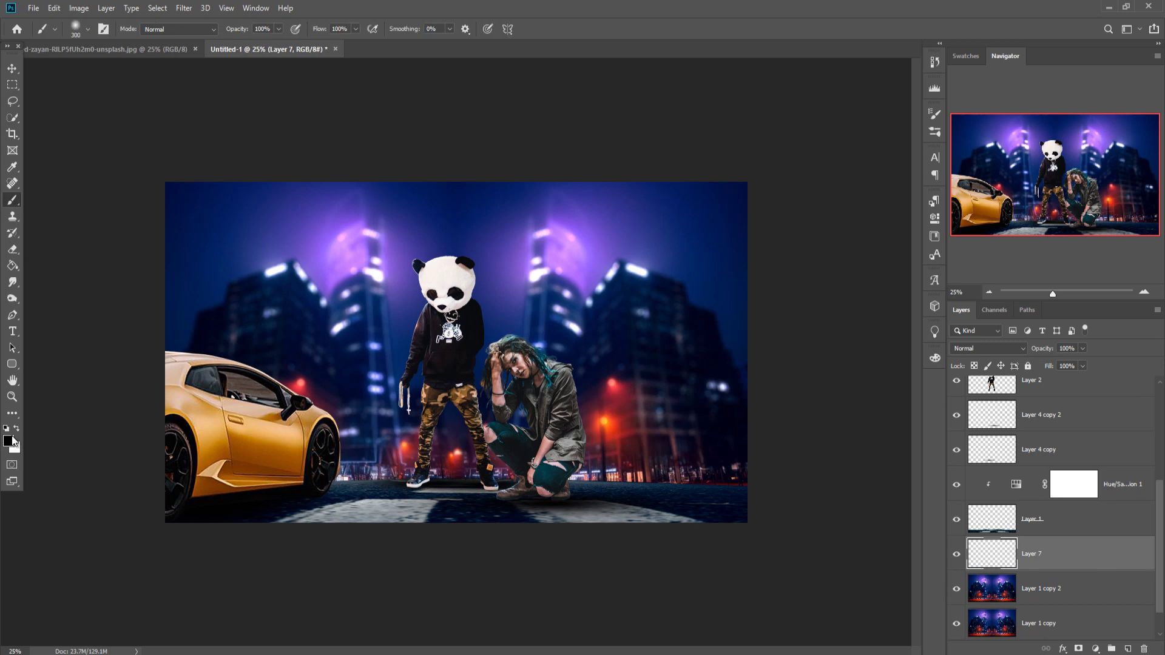
pyautogui.click(17, 428)
pyautogui.click(9, 441)
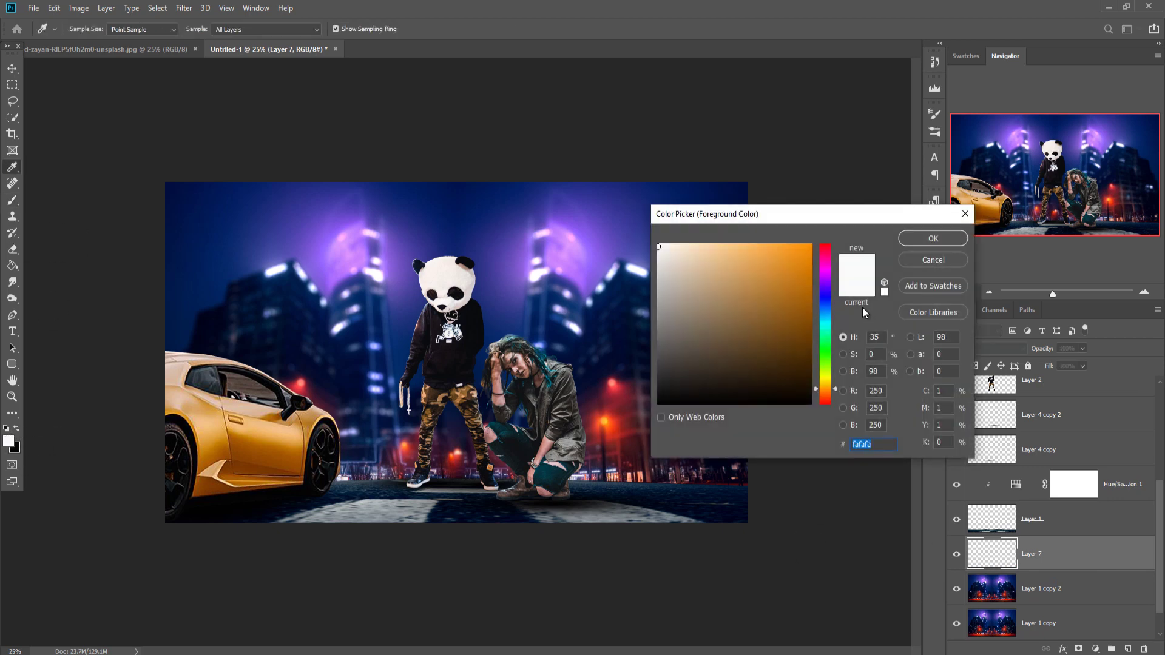
pyautogui.click(933, 239)
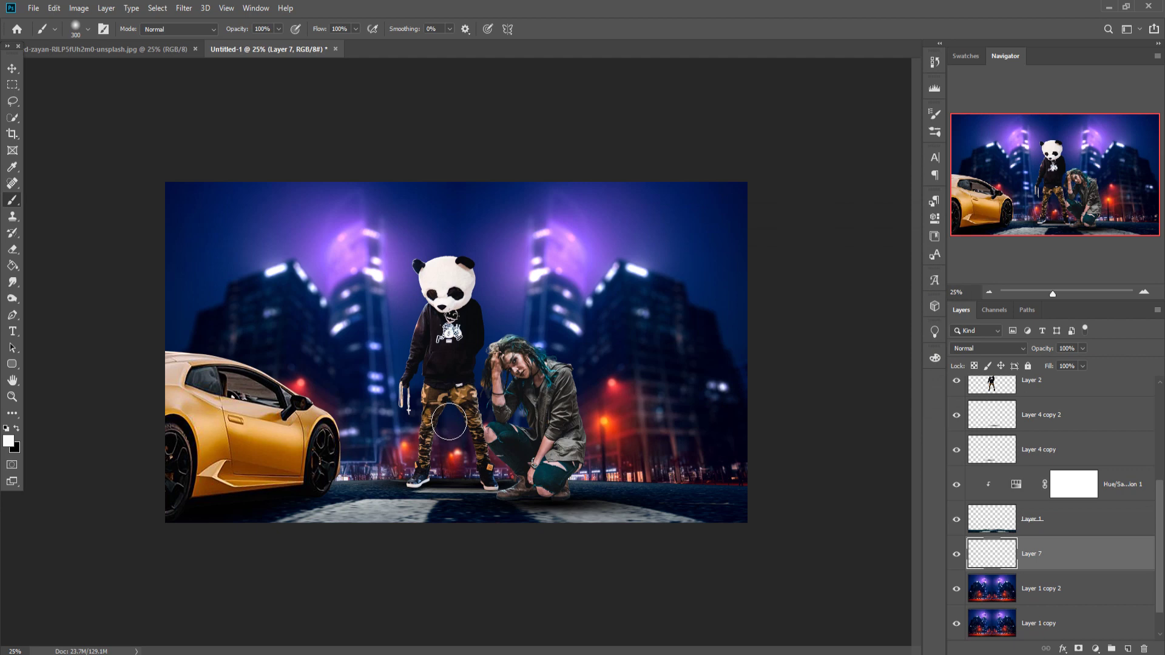
pyautogui.press(']')
pyautogui.press(']')
pyautogui.press(']')
pyautogui.press(']')
pyautogui.press(']')
pyautogui.press(']')
pyautogui.press(']')
pyautogui.press(']')
pyautogui.press(']')
pyautogui.press(']')
pyautogui.press(']')
pyautogui.press(']')
pyautogui.press(']')
pyautogui.press(']')
pyautogui.press(']')
pyautogui.click(453, 477)
# Step: Extend the white glow upward behind the panda figure with Free Transform
pyautogui.hotkey('ctrl', 't')
pyautogui.moveTo(442, 228); pyautogui.dragTo(442, 201)
pyautogui.press('Return')
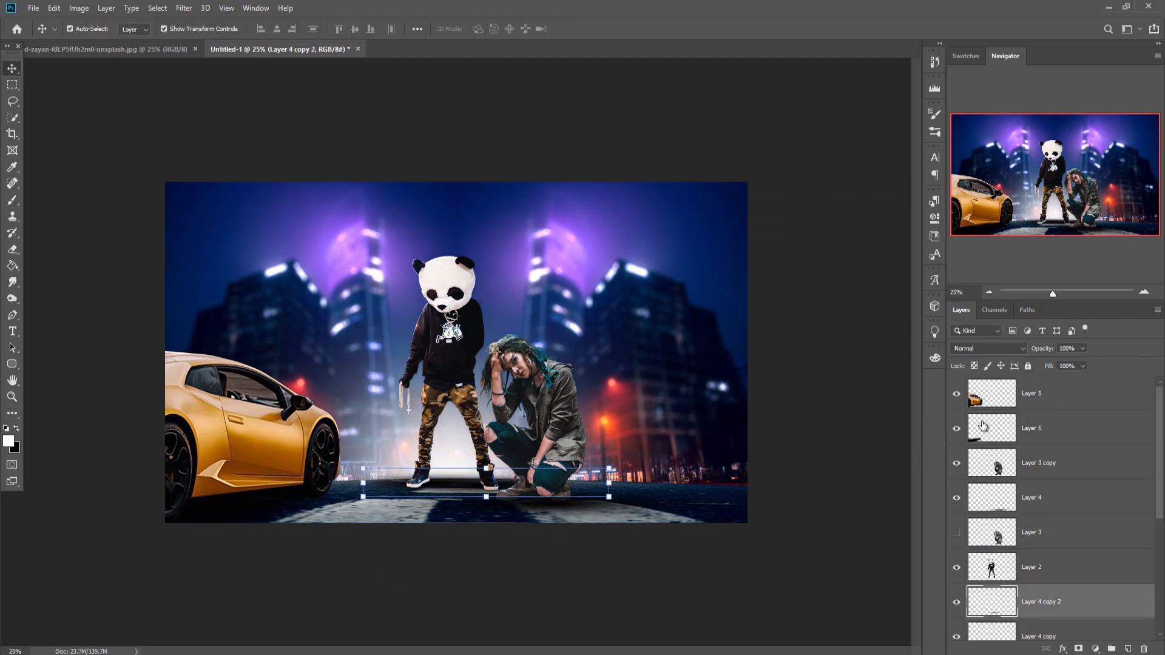
# Step: Create a new layer above the panda figure's Layer 2 and set its blend mode to Linear Dodge (Add)
pyautogui.click(1054, 396)
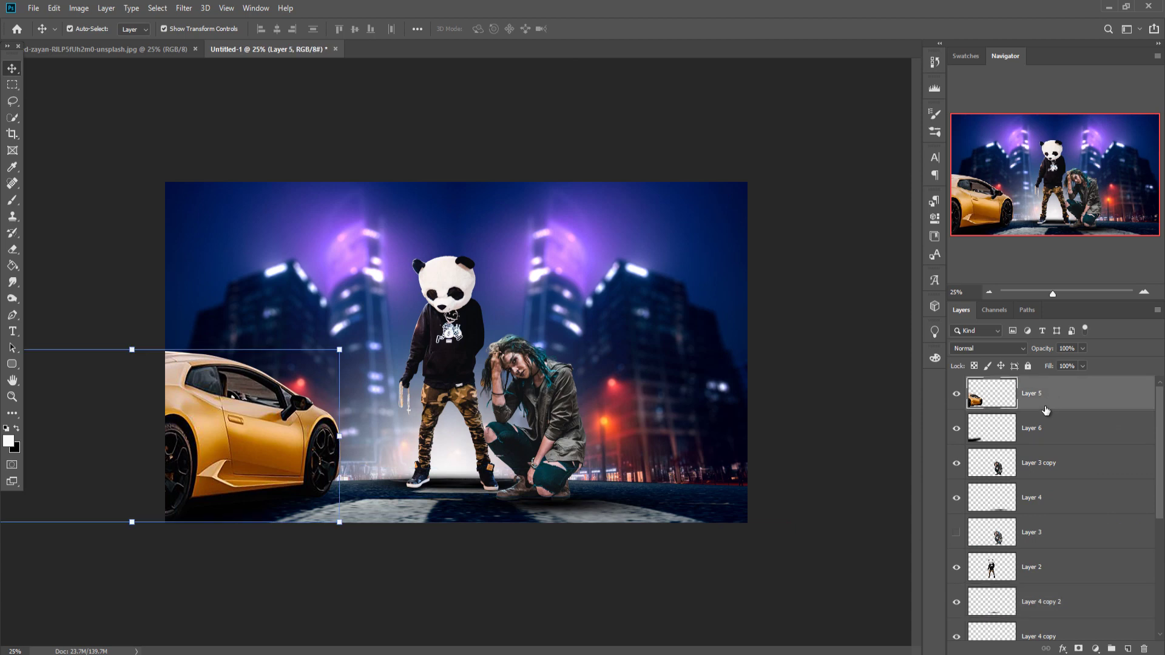
pyautogui.scroll(-3, 1027, 452)
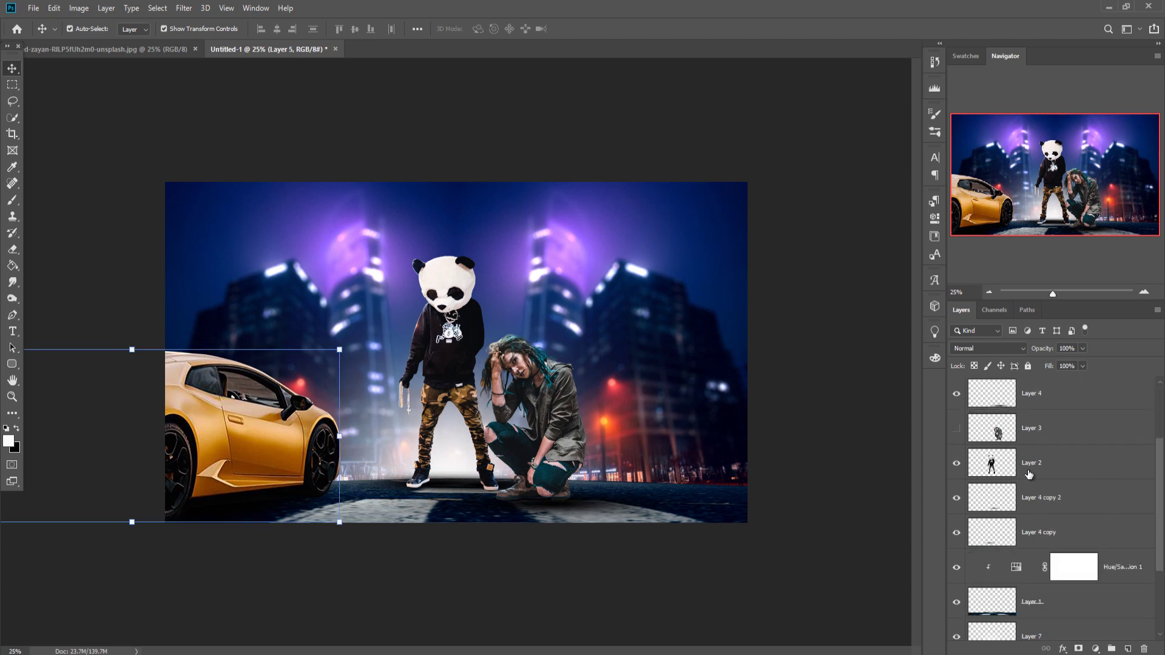
pyautogui.click(445, 285)
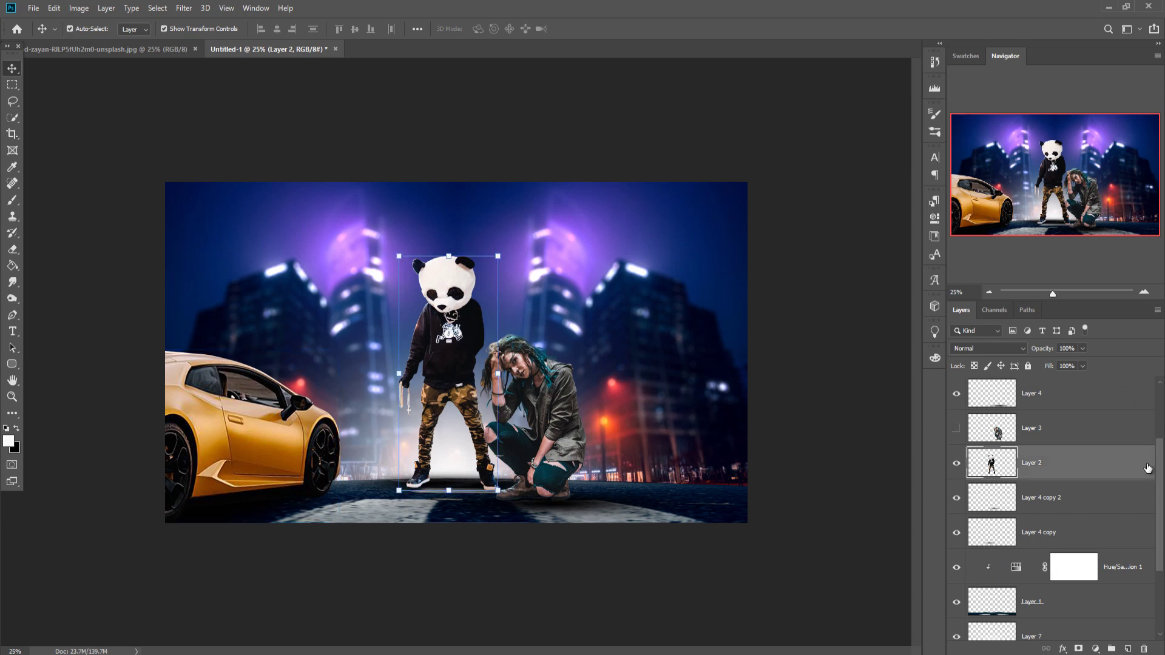
pyautogui.click(1127, 649)
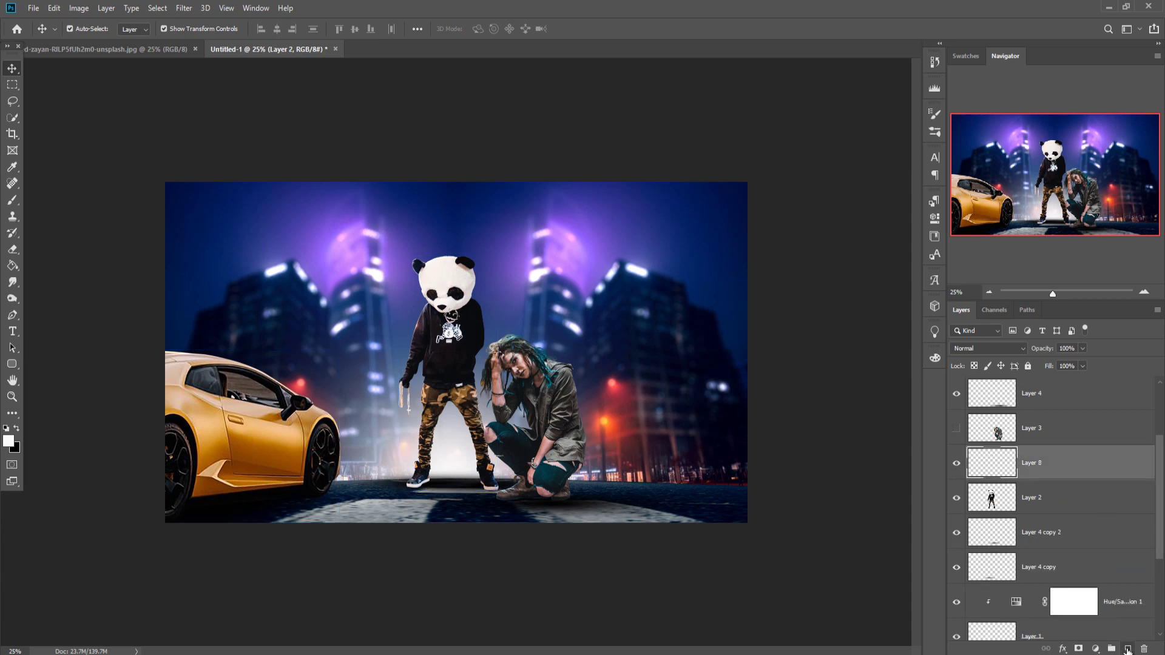
pyautogui.click(1017, 347)
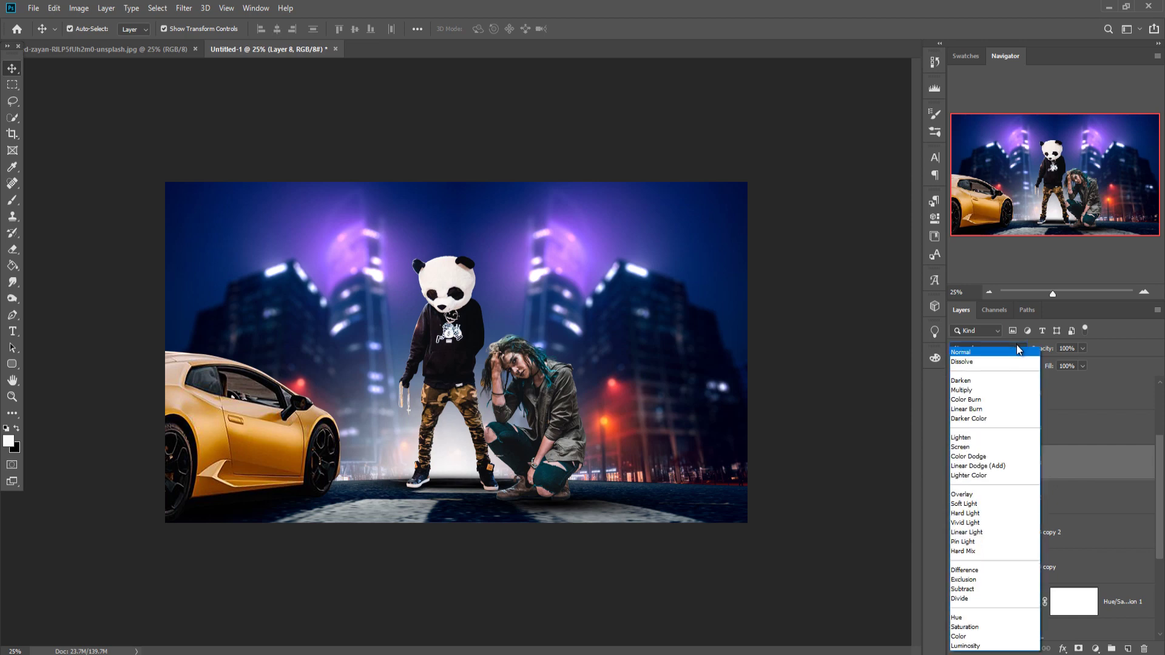
pyautogui.click(979, 467)
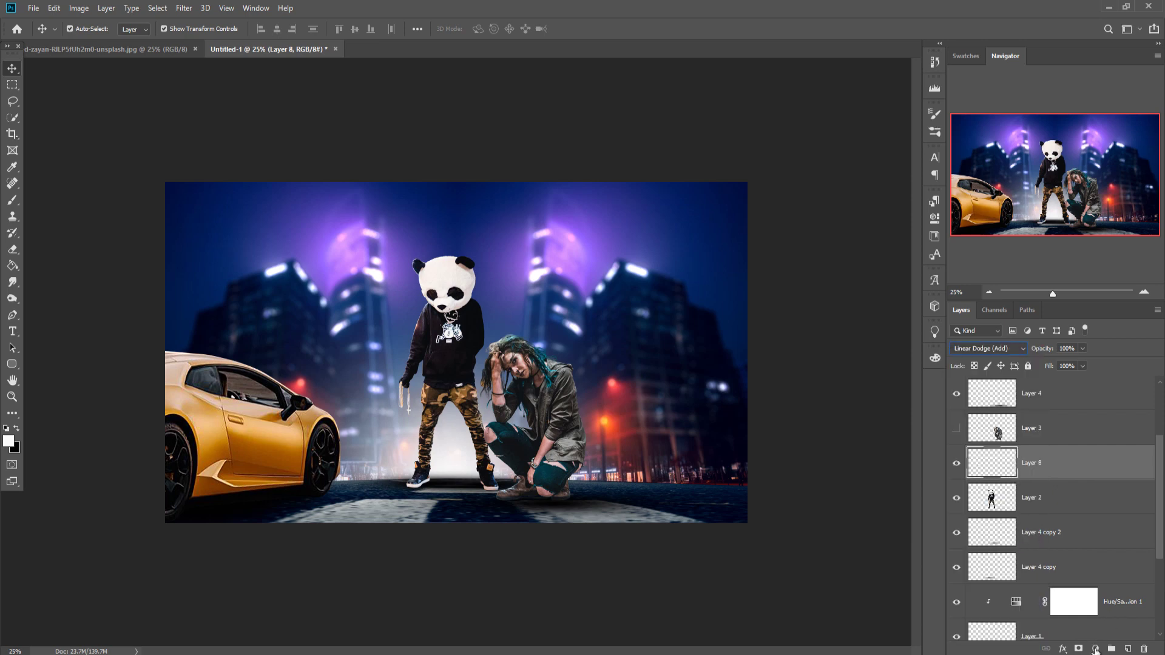
# Step: Add a Solid Color fill in fafafa above the panda figure and clip it to Layer 2
pyautogui.click(1095, 649)
pyautogui.click(1088, 427)
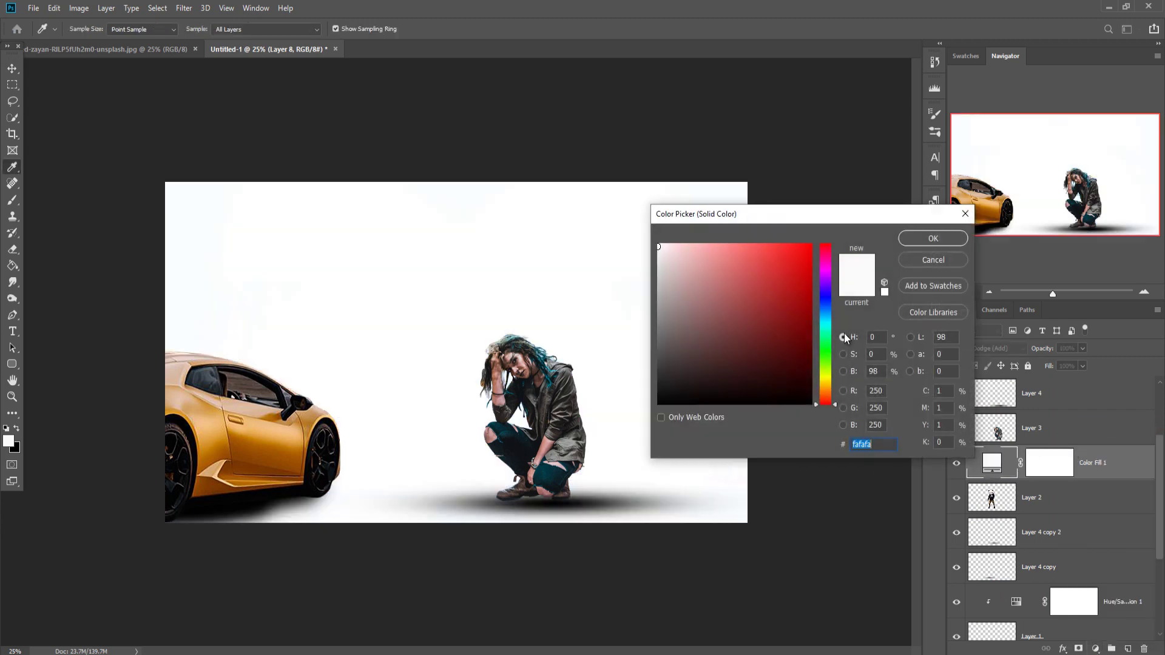
pyautogui.press('v')
pyautogui.click(919, 239)
pyautogui.rightClick(1100, 457)
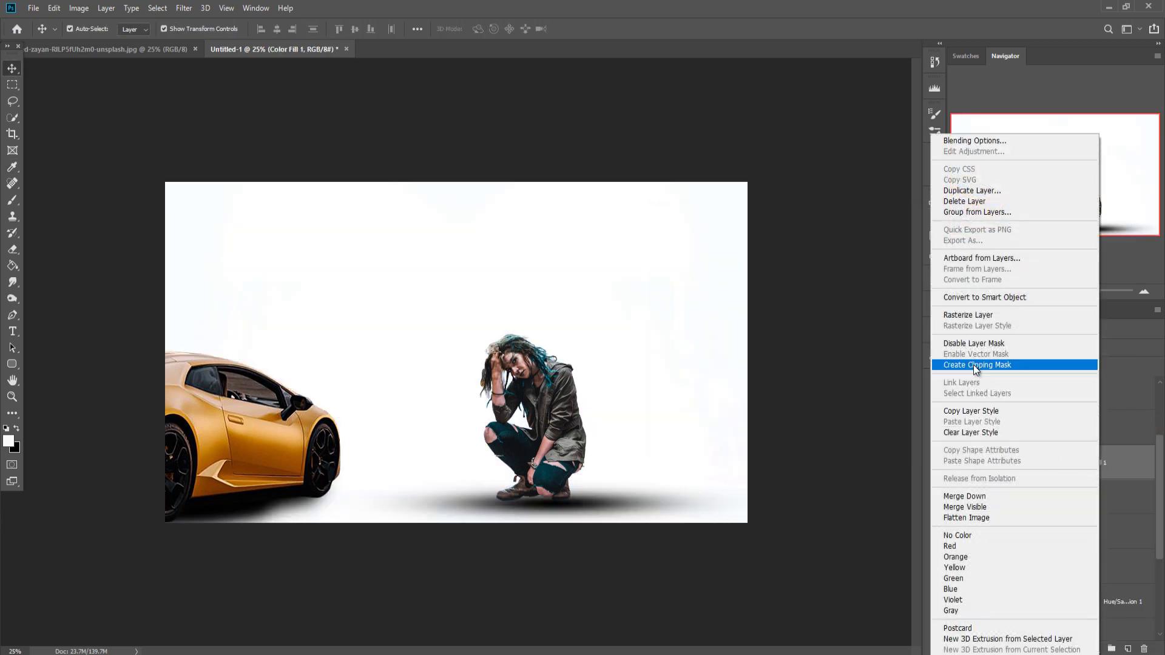
pyautogui.click(975, 365)
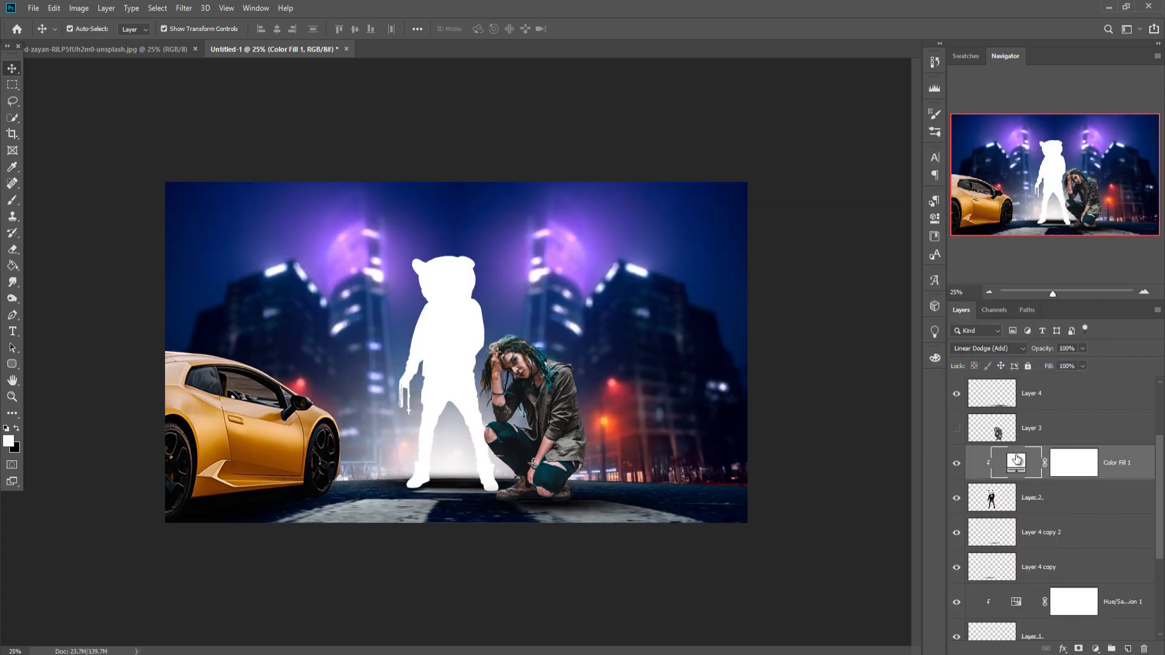
# Step: Split the fill layer's Blend If underlying-layer shadow slider to 0 / 29 in its blending options
pyautogui.rightClick(1017, 460)
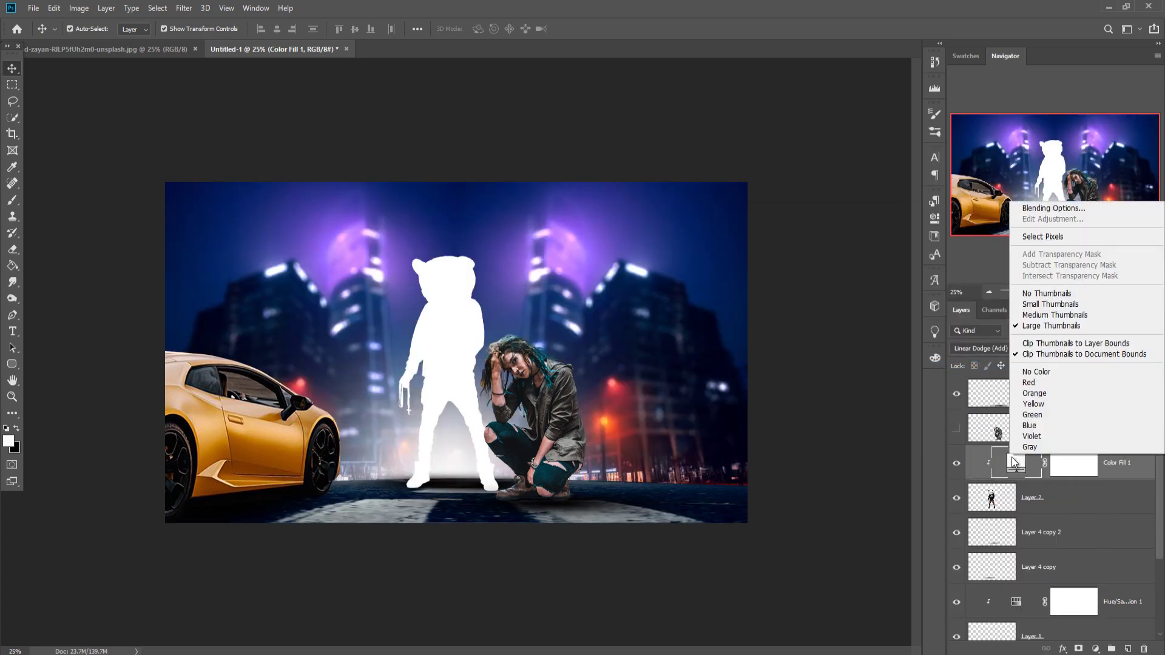
pyautogui.click(1029, 211)
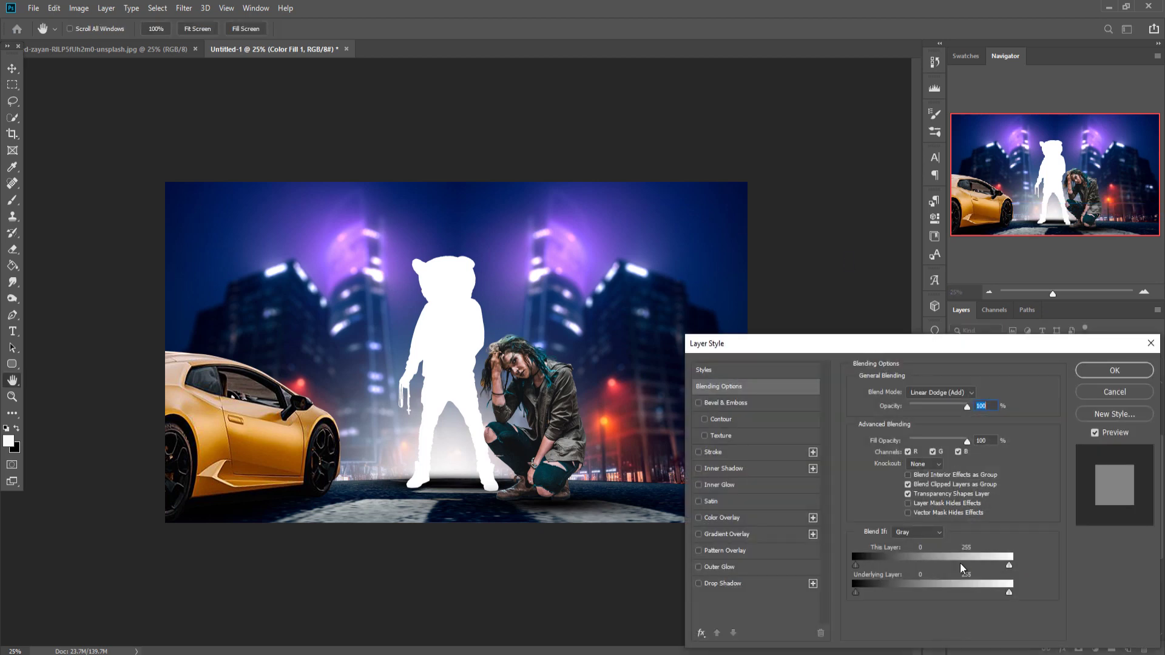
pyautogui.moveTo(865, 591); pyautogui.dragTo(868, 588)
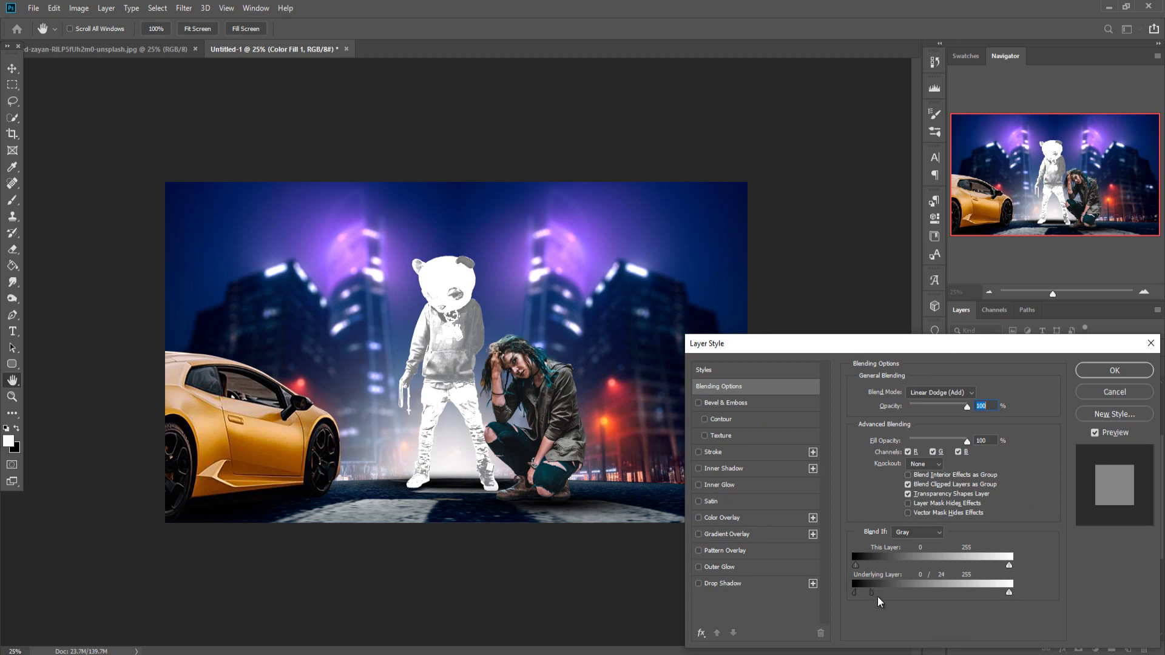
pyautogui.click(1116, 371)
# Step: Fill the Color Fill 1 layer mask with black using the Paint Bucket
pyautogui.click(1075, 464)
pyautogui.click(12, 267)
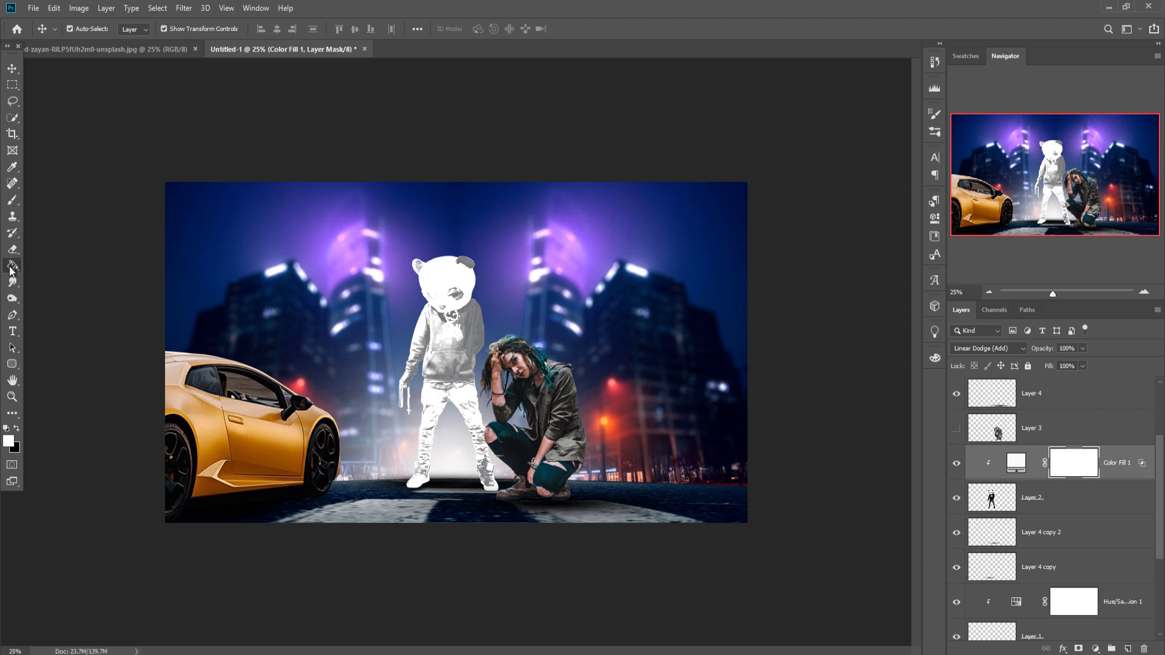
pyautogui.click(17, 429)
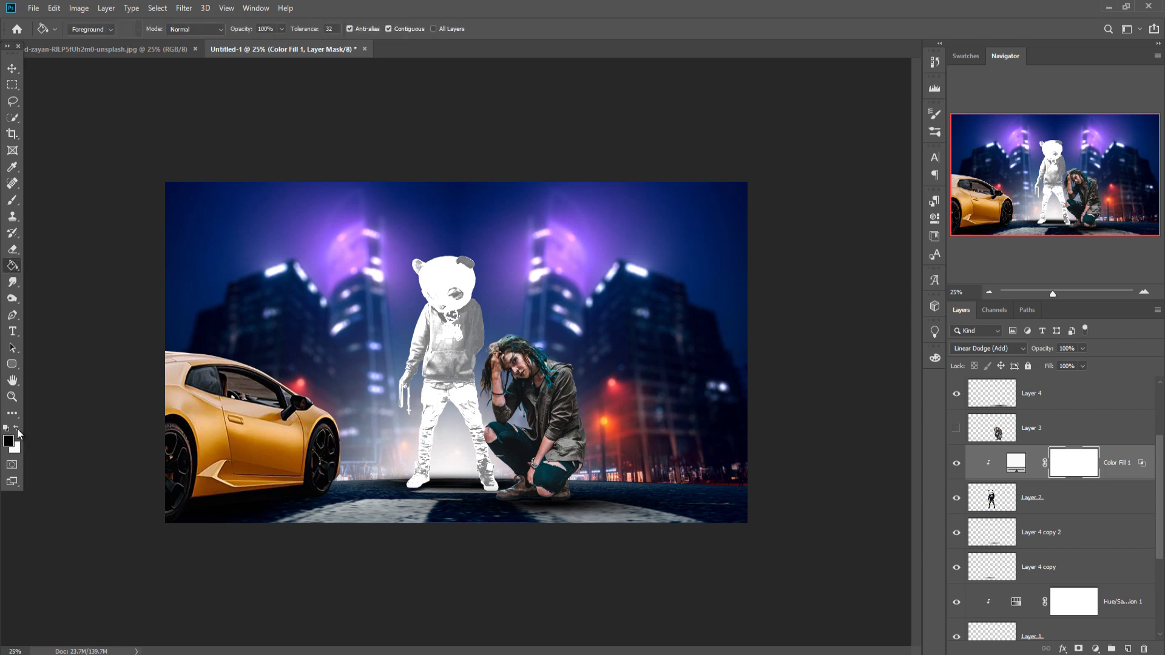
pyautogui.click(456, 290)
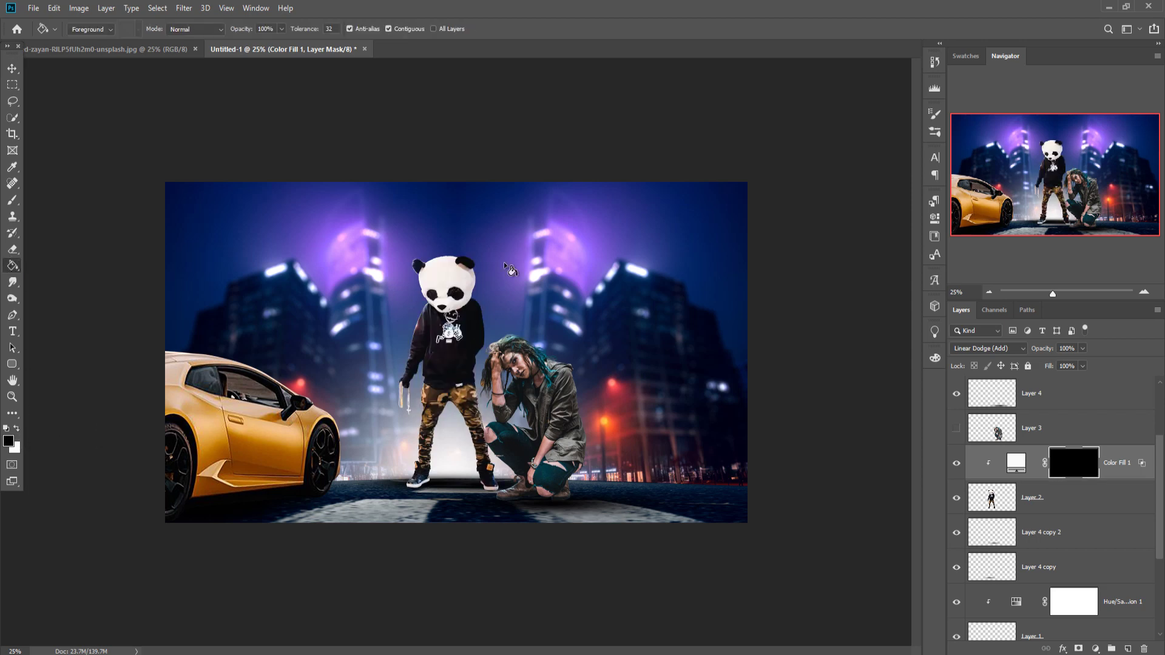
pyautogui.press('v')
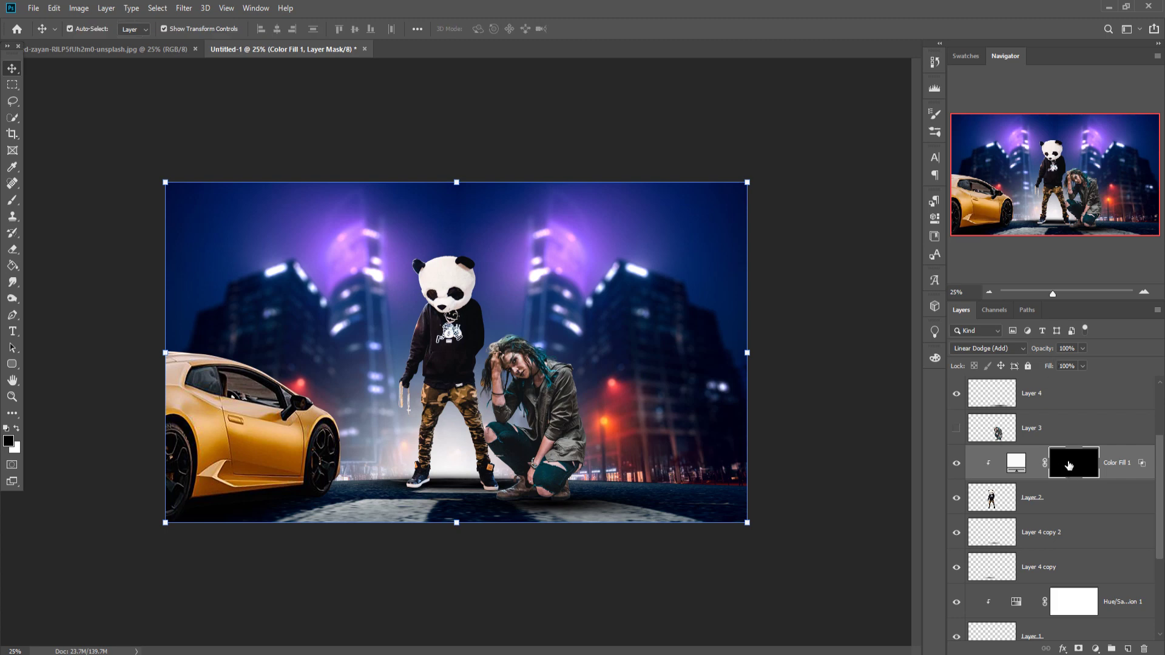
# Step: Paint white on the Color Fill 1 mask with a soft brush to add rim light along the panda figure's head and hoodie edge
pyautogui.click(11, 202)
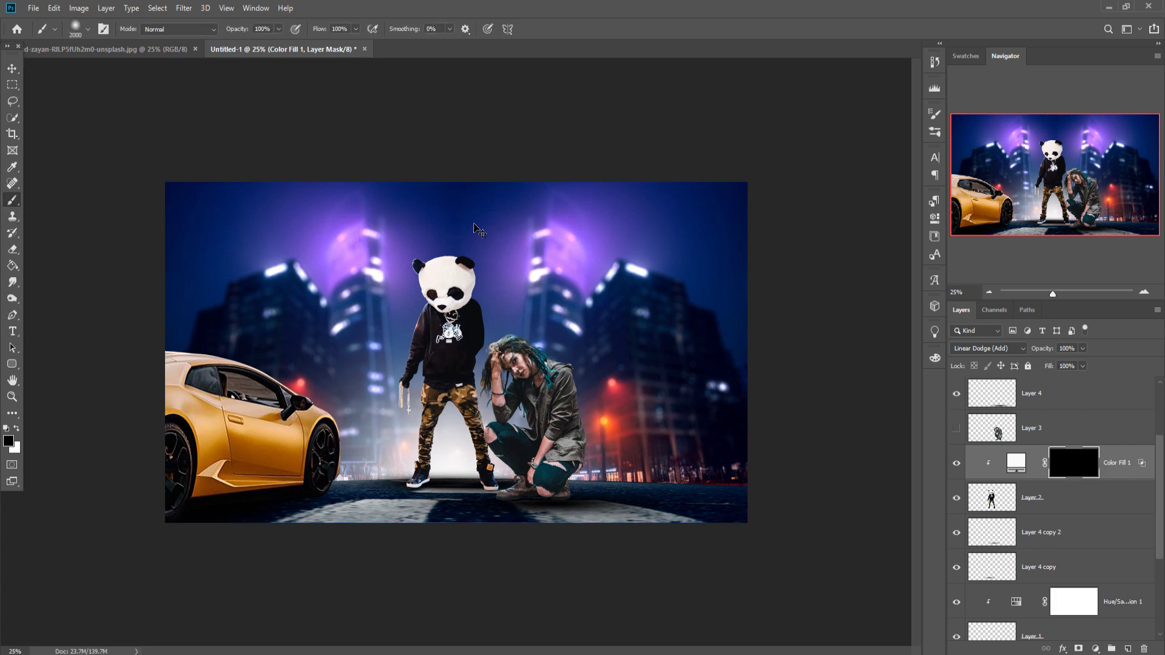
pyautogui.hotkey('ctrl', '+')
pyautogui.hotkey('ctrl', '+')
pyautogui.hotkey('ctrl', '+')
pyautogui.hotkey('ctrl', '+')
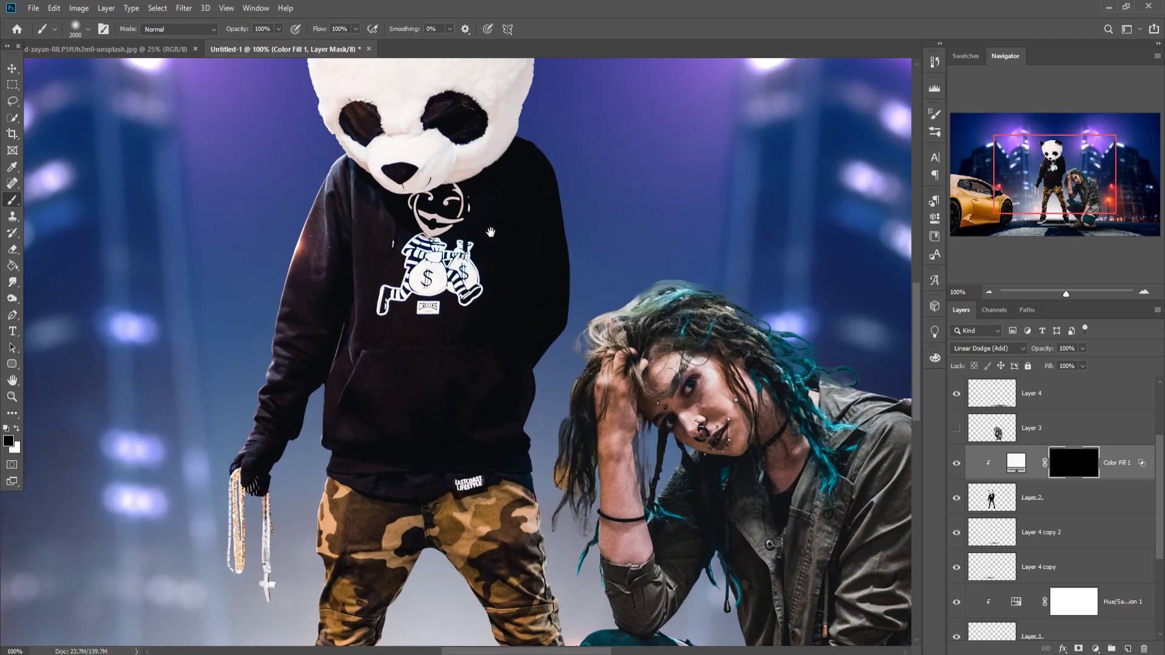
pyautogui.moveTo(490, 232); pyautogui.dragTo(543, 475)
pyautogui.press('[')
pyautogui.press('[')
pyautogui.press('[')
pyautogui.press('[')
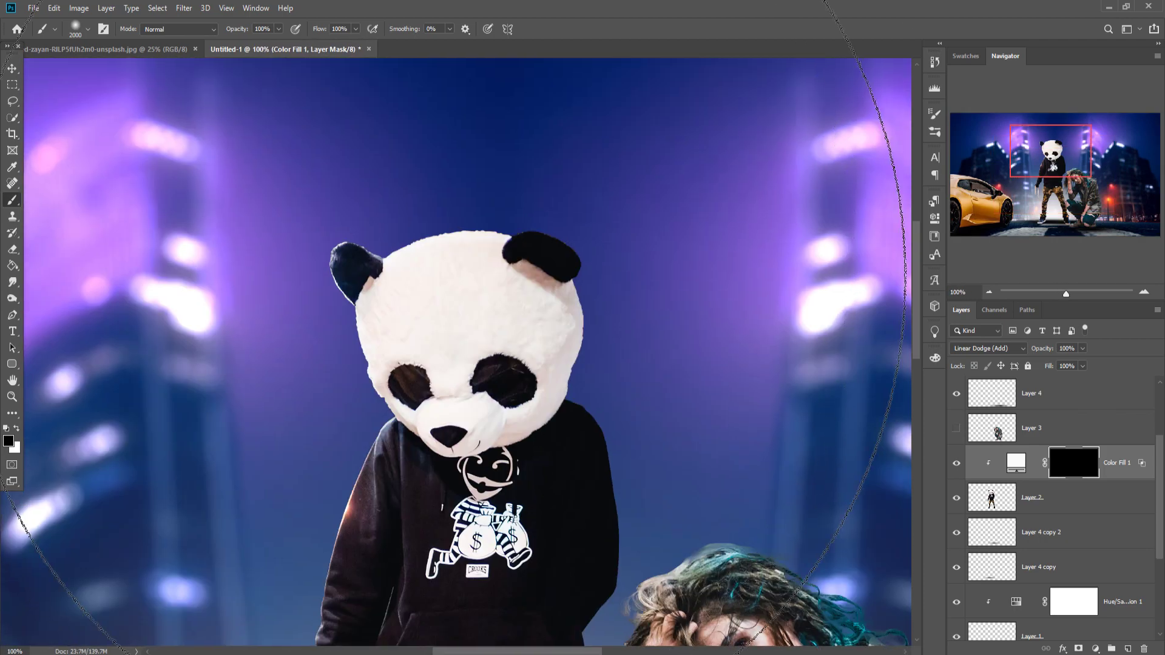
pyautogui.press('[')
pyautogui.press('[')
pyautogui.press('[')
pyautogui.press('[')
pyautogui.press('[')
pyautogui.press('[')
pyautogui.press('[')
pyautogui.press('[')
pyautogui.press('[')
pyautogui.press('[')
pyautogui.press('[')
pyautogui.press('[')
pyautogui.press('[')
pyautogui.press('[')
pyautogui.press('[')
pyautogui.press('[')
pyautogui.press('[')
pyautogui.press('[')
pyautogui.press('[')
pyautogui.press('[')
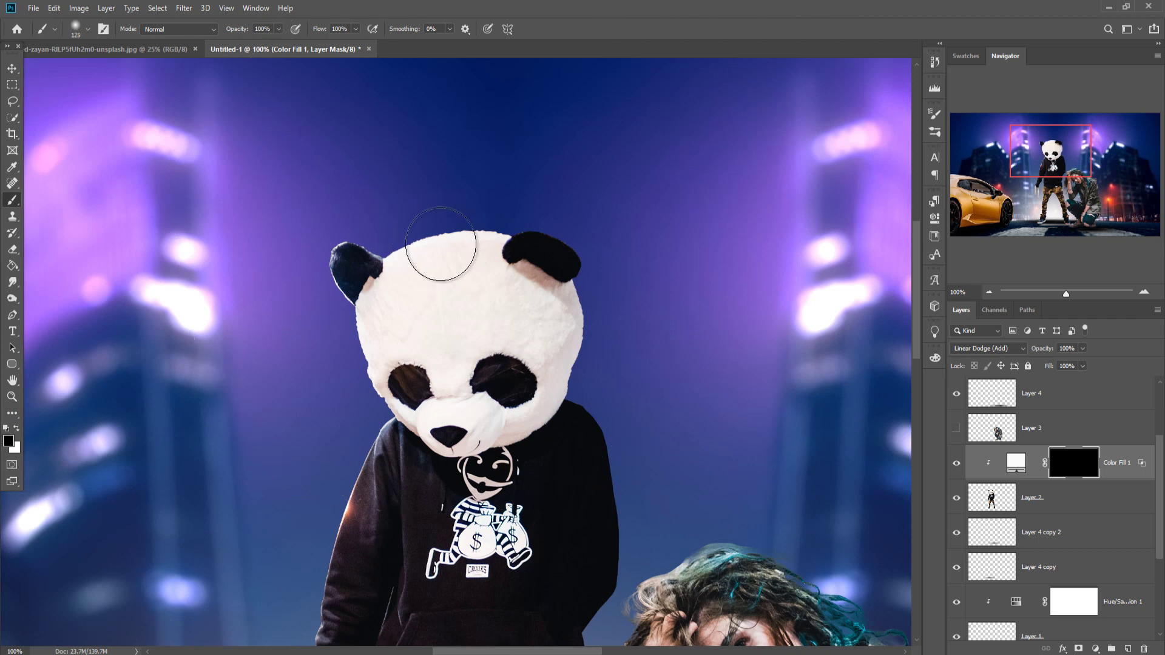
pyautogui.press(']')
pyautogui.press(']')
pyautogui.press(']')
pyautogui.press(']')
pyautogui.press('x')
pyautogui.moveTo(370, 239)
pyautogui.mouseDown()
pyautogui.moveTo(593, 222)
pyautogui.moveTo(653, 424)
pyautogui.mouseUp()
pyautogui.moveTo(644, 606); pyautogui.dragTo(632, 361)
pyautogui.moveTo(631, 361); pyautogui.dragTo(624, 254)
# Step: Paint finer rim light along the figure's trousers, hoodie and sleeve on the mask with a smaller white brush
pyautogui.press('[')
pyautogui.press('[')
pyautogui.press('[')
pyautogui.press('[')
pyautogui.press('[')
pyautogui.press('[')
pyautogui.moveTo(606, 346)
pyautogui.mouseDown()
pyautogui.moveTo(577, 552)
pyautogui.moveTo(592, 625)
pyautogui.mouseUp()
pyautogui.moveTo(591, 625); pyautogui.dragTo(549, 325)
pyautogui.moveTo(549, 346); pyautogui.dragTo(587, 517)
pyautogui.moveTo(419, 274)
pyautogui.mouseDown()
pyautogui.moveTo(350, 520)
pyautogui.moveTo(528, 513)
pyautogui.moveTo(543, 531)
pyautogui.mouseUp()
pyautogui.moveTo(312, 176); pyautogui.dragTo(285, 521)
pyautogui.moveTo(316, 97); pyautogui.dragTo(296, 163)
# Step: Try a highlight stroke on the hoodie's shoulder at 33% brush opacity and undo it
pyautogui.scroll(5, 285, 243)
pyautogui.press('3')
pyautogui.press('3')
pyautogui.press(']')
pyautogui.moveTo(581, 193); pyautogui.dragTo(570, 160)
pyautogui.hotkey('ctrl', 'z')
# Step: Set the brush opacity to 15% and paint softer highlights over the hoodie's shoulders and sleeve
pyautogui.click(278, 29)
pyautogui.moveTo(277, 44); pyautogui.dragTo(264, 44)
pyautogui.moveTo(574, 161)
pyautogui.mouseDown()
pyautogui.moveTo(585, 402)
pyautogui.moveTo(385, 332)
pyautogui.moveTo(366, 145)
pyautogui.moveTo(303, 244)
pyautogui.mouseUp()
# Step: Create a new layer above Color Fill 1, set it to Overlay and clip it to the panda figure
pyautogui.click(1016, 462)
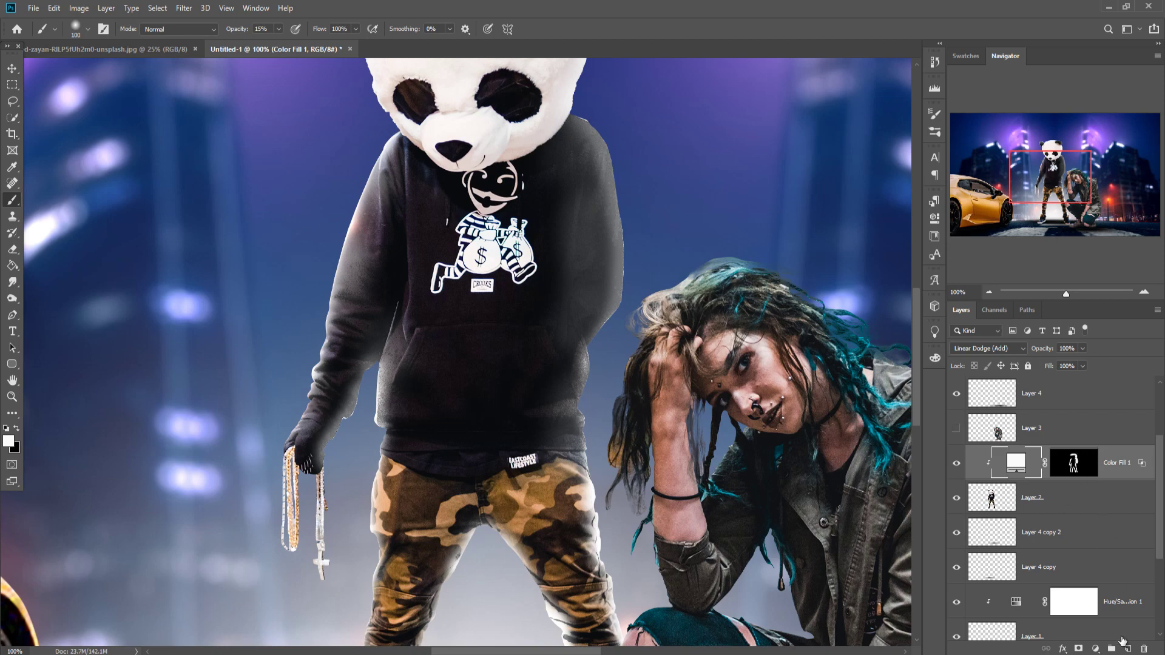
pyautogui.click(1125, 648)
pyautogui.click(999, 347)
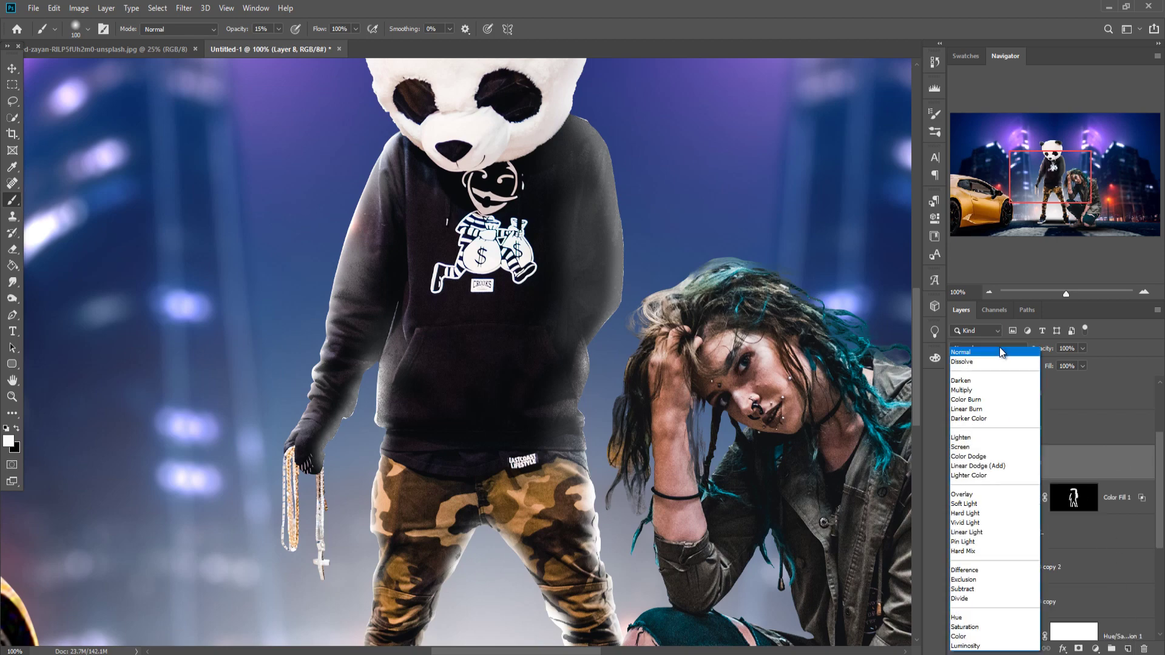
pyautogui.click(972, 496)
pyautogui.rightClick(1087, 462)
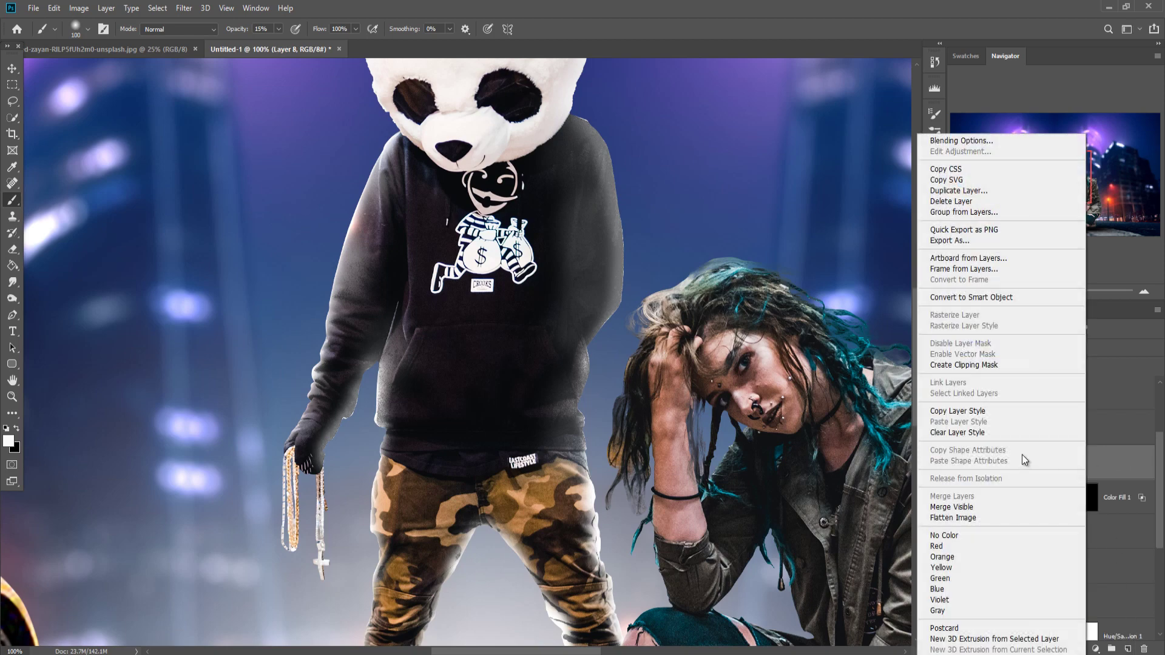
pyautogui.click(977, 376)
# Step: Fill the clipped Overlay layer above Color Fill 1 with 50% Gray
pyautogui.click(54, 8)
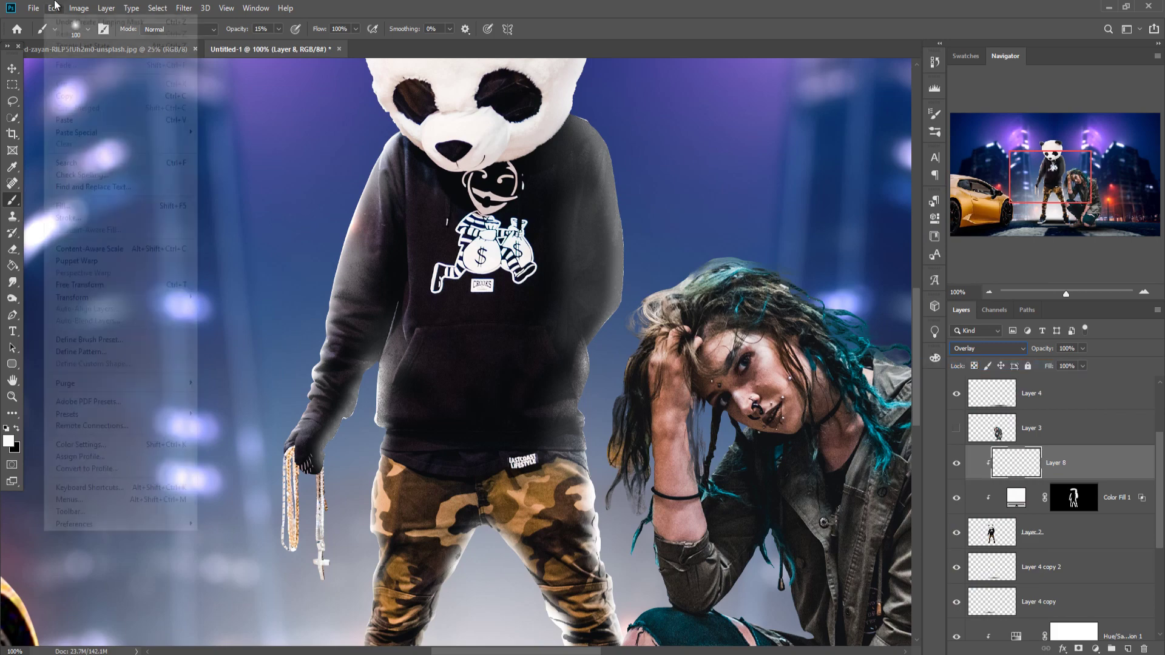
pyautogui.click(69, 188)
pyautogui.click(615, 176)
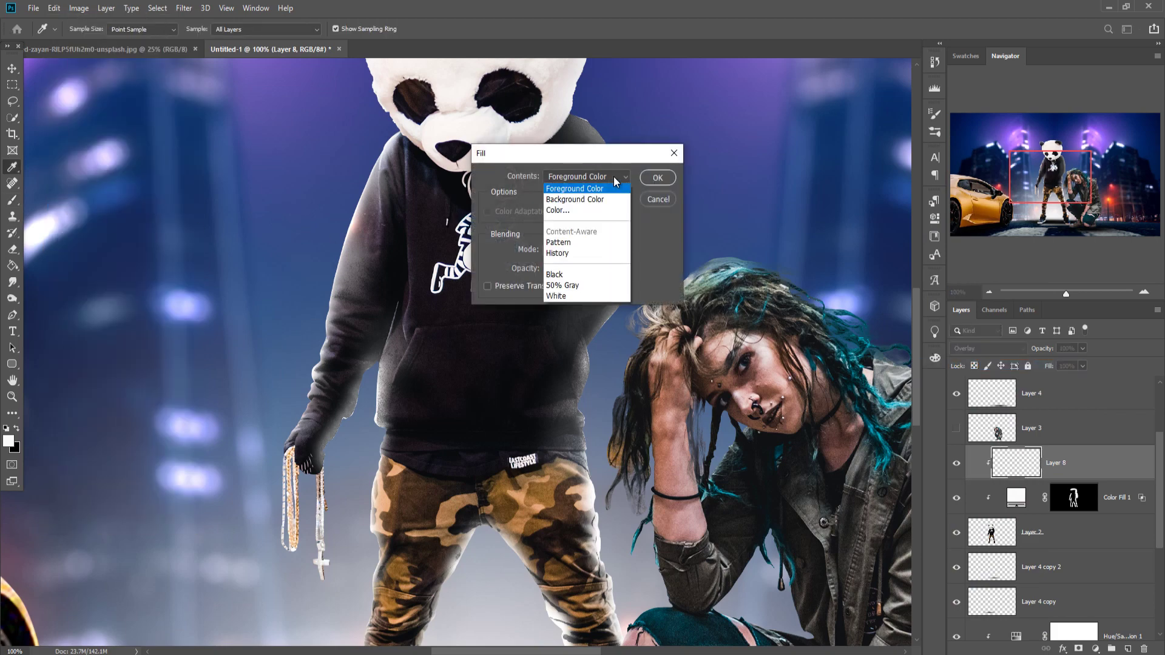
pyautogui.click(591, 285)
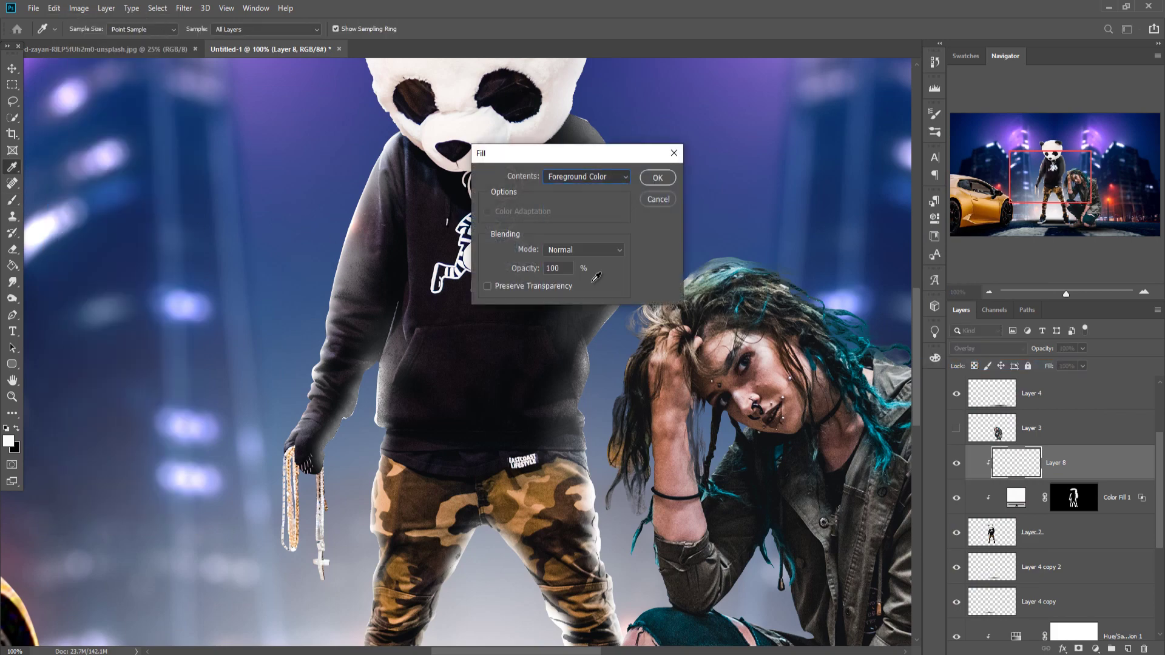
pyautogui.click(655, 180)
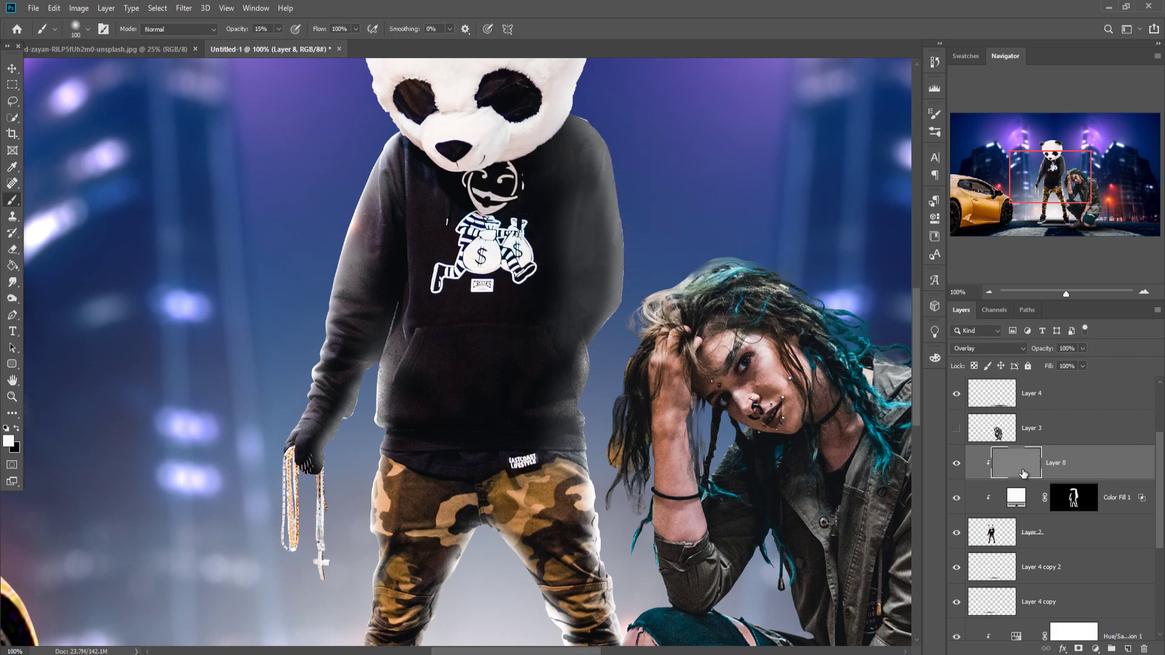
# Step: Burn shading onto the panda figure from the side of the head down to the shoulder on the gray Overlay layer
pyautogui.click(11, 298)
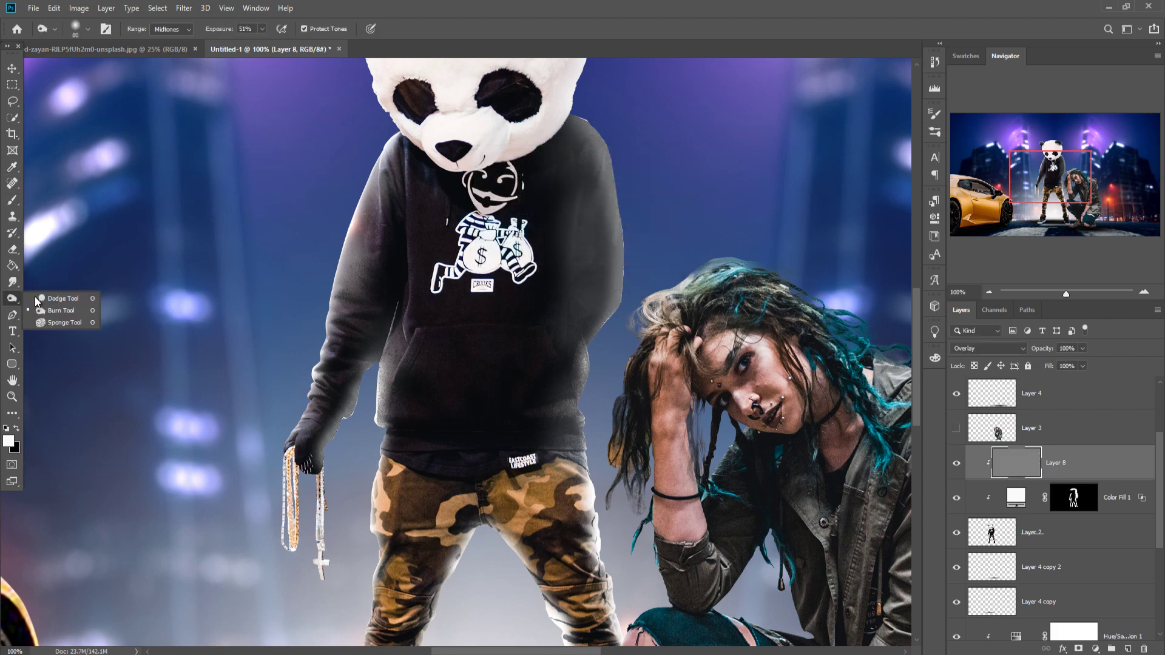
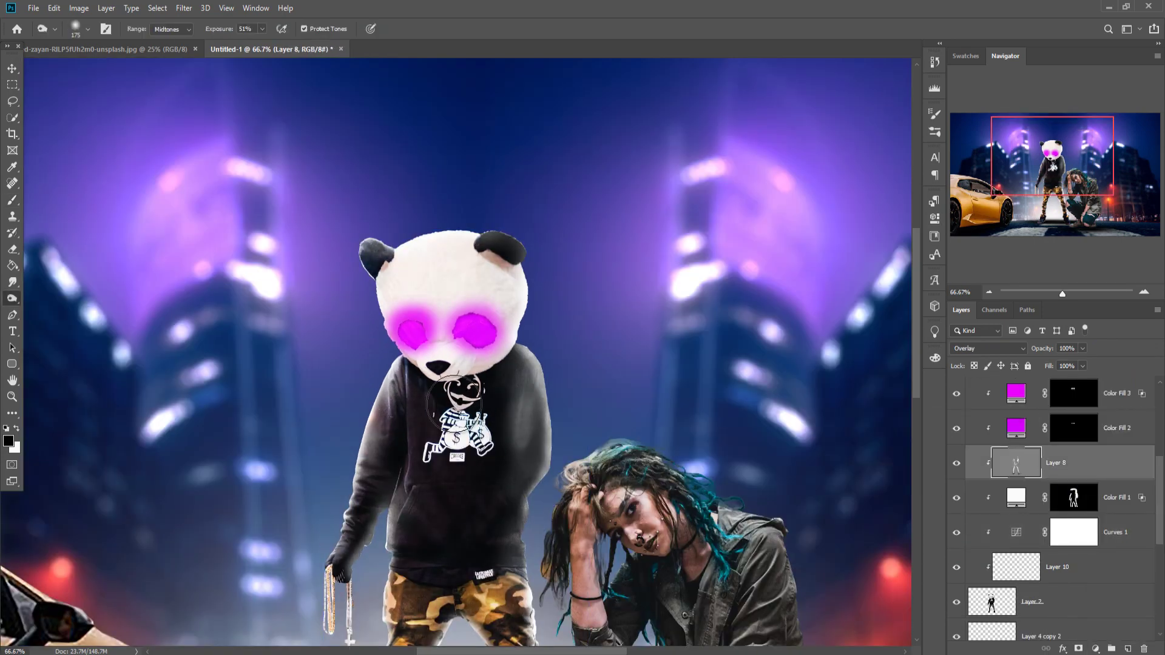
pyautogui.moveTo(494, 262)
pyautogui.mouseDown()
pyautogui.moveTo(455, 334)
pyautogui.moveTo(498, 370)
pyautogui.mouseUp()
pyautogui.press('v')
# Step: Create a new layer directly above Layer 7, behind the road and the figures
pyautogui.hotkey('ctrl', '-')
pyautogui.hotkey('ctrl', '-')
pyautogui.scroll(-5, 1056, 498)
pyautogui.scroll(1, 1056, 497)
pyautogui.click(1055, 622)
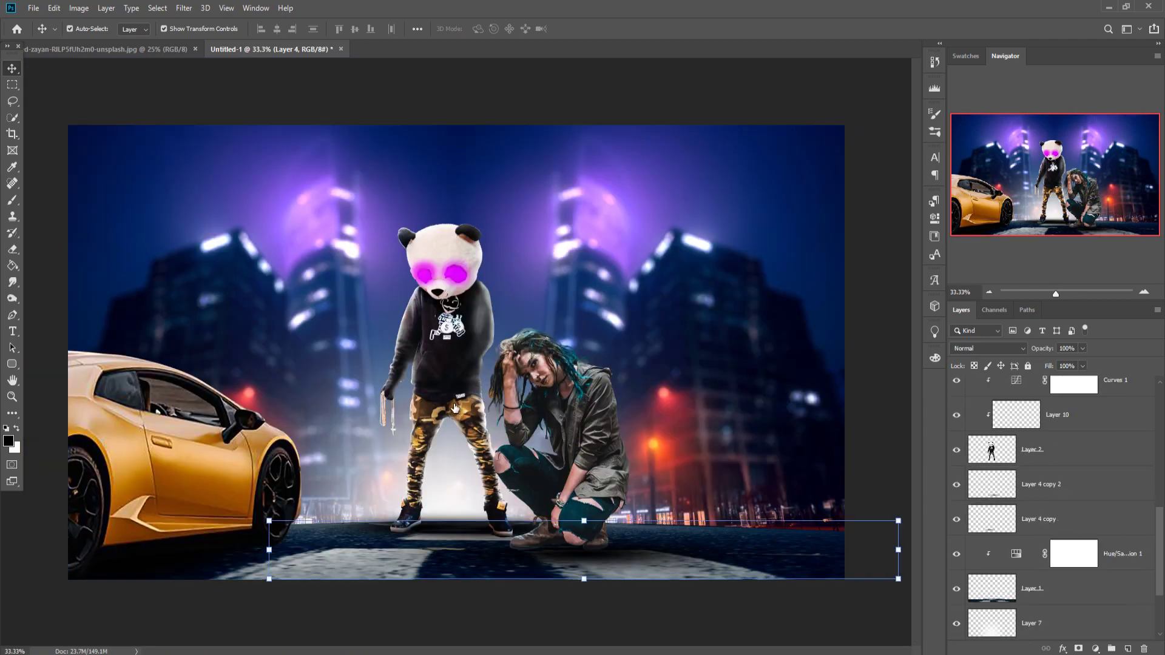
pyautogui.scroll(-3, 1055, 545)
pyautogui.click(1127, 648)
# Step: Sample orange from the background streetlight and paint a broad orange glow along the horizon behind the figures and car
pyautogui.press('b')
pyautogui.click(9, 441)
pyautogui.click(653, 444)
pyautogui.click(1039, 249)
pyautogui.moveTo(576, 512)
pyautogui.mouseDown()
pyautogui.moveTo(583, 542)
pyautogui.moveTo(619, 550)
pyautogui.moveTo(329, 581)
pyautogui.moveTo(255, 546)
pyautogui.mouseUp()
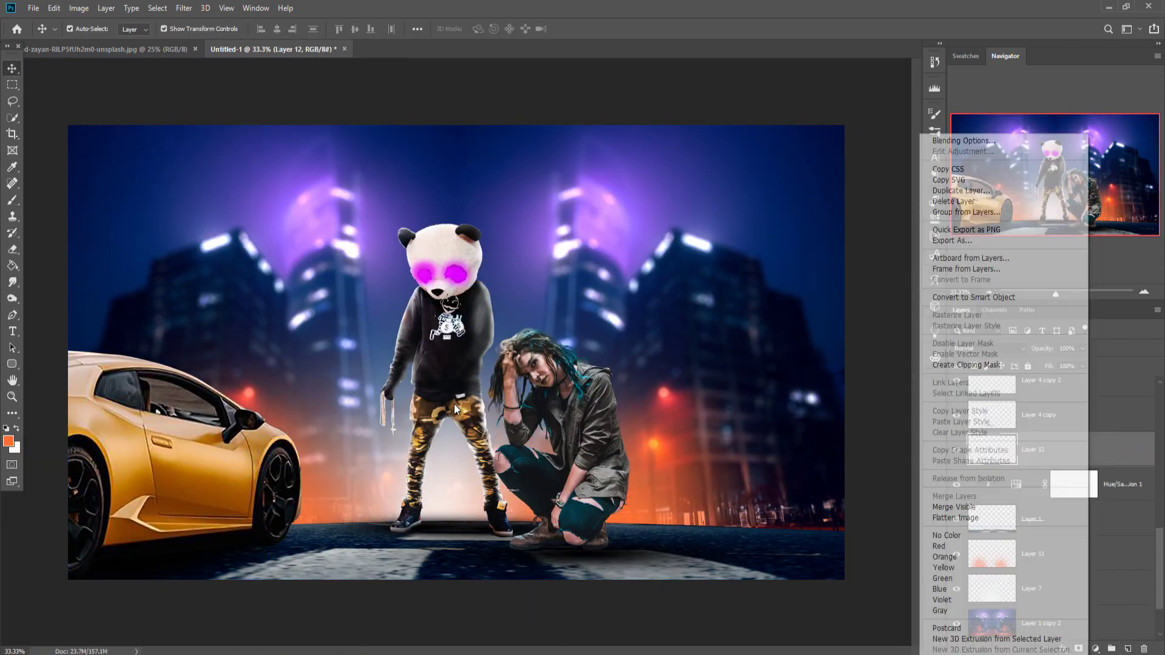
# Step: Clip the new layer to the road, set it to Overlay and brush orange light across the asphalt
pyautogui.click(966, 365)
pyautogui.press('b')
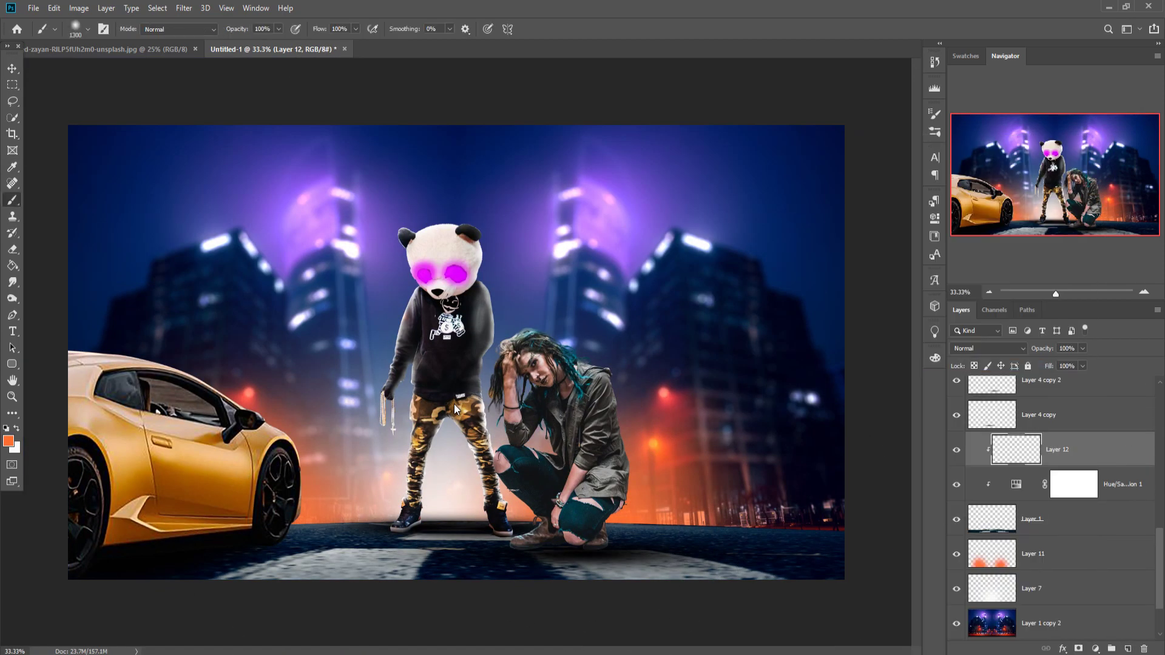
pyautogui.hotkey('shift', 'alt', 'o')
pyautogui.moveTo(311, 510)
pyautogui.mouseDown()
pyautogui.moveTo(399, 495)
pyautogui.moveTo(273, 486)
pyautogui.mouseUp()
# Step: Reduce the brush size to 300 px
pyautogui.press('[')
pyautogui.press('[')
pyautogui.press('[')
pyautogui.press('[')
pyautogui.press('[')
pyautogui.press('[')
pyautogui.press('[')
pyautogui.press('[')
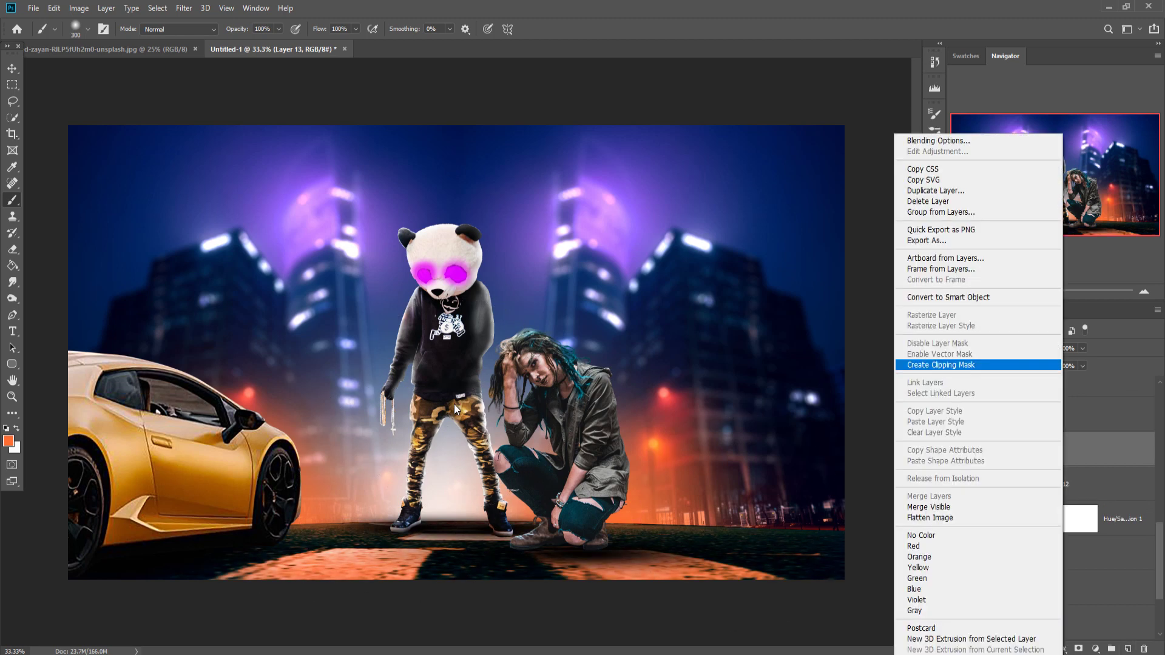
# Step: Set the crouching woman's clipped solid color fill to ff712f and invert its mask
pyautogui.press('x')
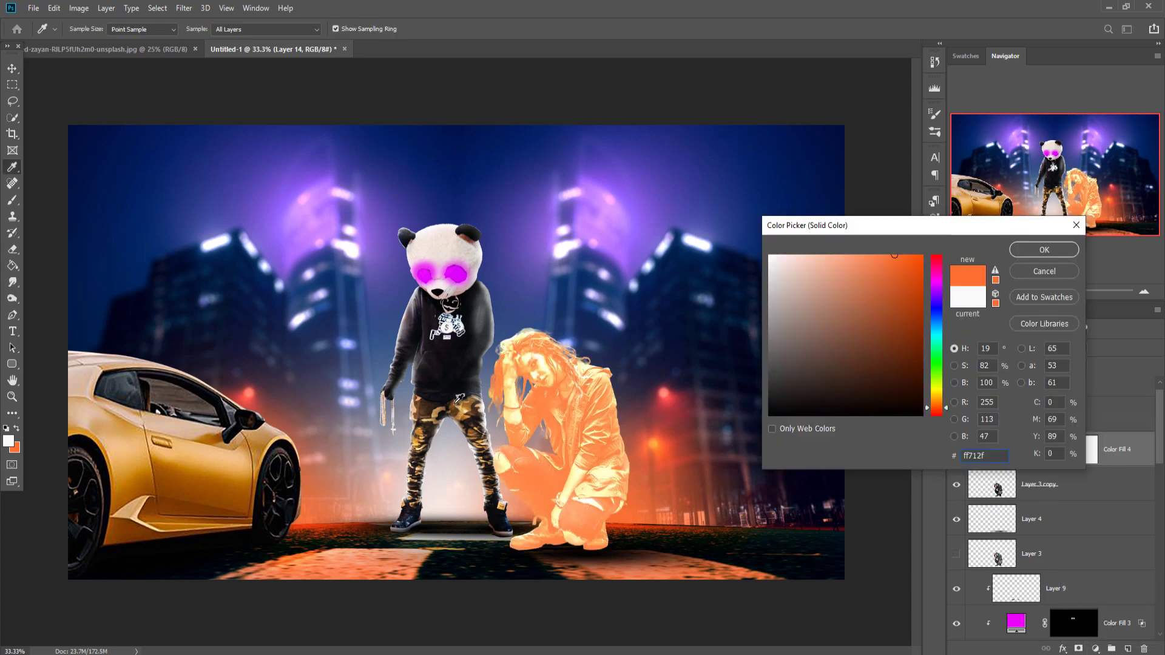
pyautogui.press('Return')
pyautogui.hotkey('ctrl', 'i')
# Step: Paint orange rim light on the mask along the woman's jacket shoulder, lowering the brush opacity for softer strokes
pyautogui.press('b')
pyautogui.hotkey('ctrl', '+')
pyautogui.hotkey('ctrl', '+')
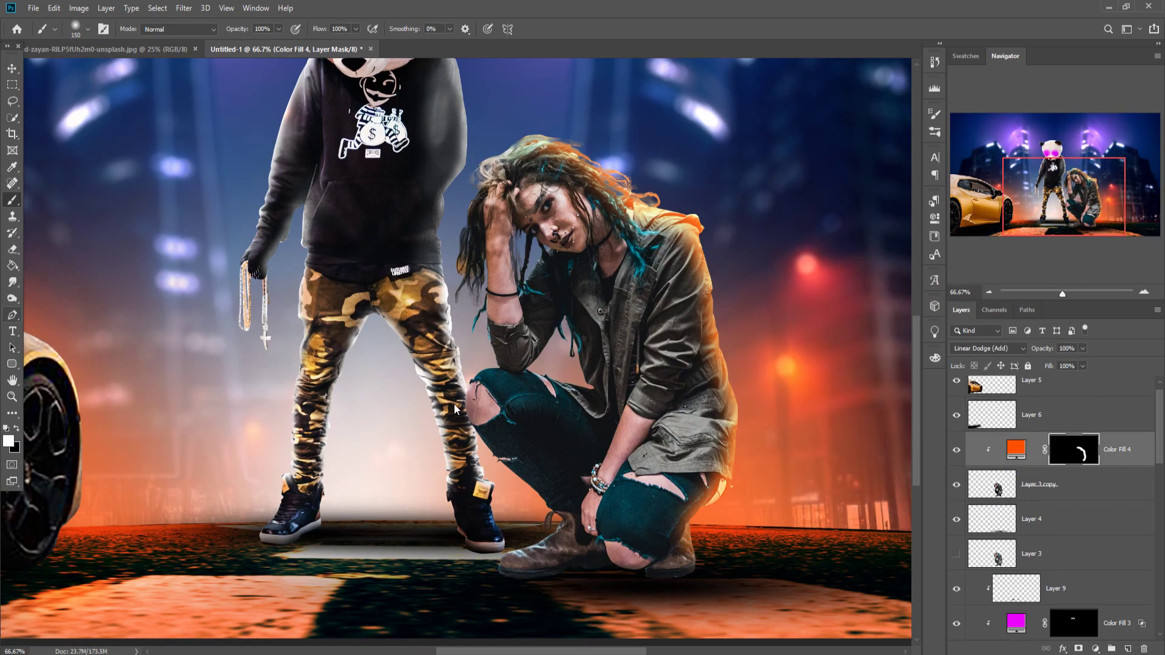
pyautogui.moveTo(279, 28); pyautogui.dragTo(226, 43)
pyautogui.moveTo(678, 240)
pyautogui.mouseDown()
pyautogui.moveTo(707, 470)
pyautogui.moveTo(676, 258)
pyautogui.mouseUp()
# Step: Restore the brush opacity to 100%, shrink the brush to 100 px and paint rim light along the woman's knee, forearm and hair
pyautogui.click(278, 29)
pyautogui.moveTo(278, 43); pyautogui.dragTo(331, 43)
pyautogui.press('[')
pyautogui.press('[')
pyautogui.moveTo(555, 319)
pyautogui.mouseDown()
pyautogui.moveTo(585, 382)
pyautogui.moveTo(549, 525)
pyautogui.mouseUp()
pyautogui.hotkey('ctrl', 'z')
pyautogui.moveTo(479, 394); pyautogui.dragTo(470, 206)
# Step: Soften the rim light on the front of the woman's jacket with a black brush at reduced opacity on the mask
pyautogui.press('x')
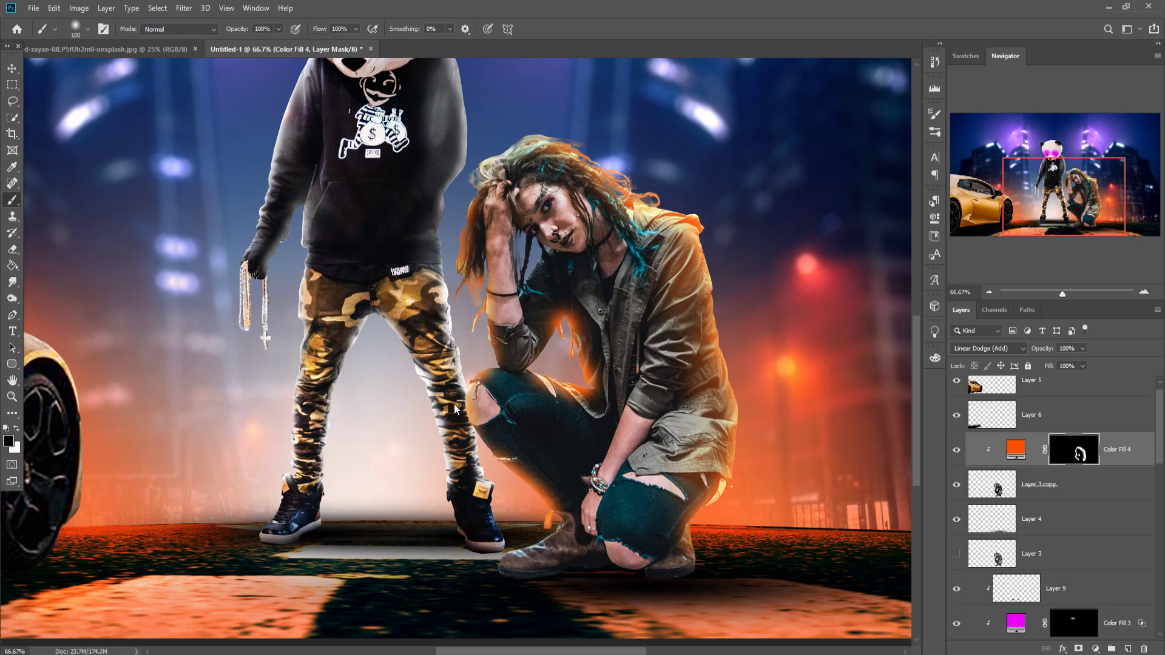
pyautogui.moveTo(278, 29); pyautogui.dragTo(235, 43)
pyautogui.moveTo(567, 318)
pyautogui.mouseDown()
pyautogui.moveTo(589, 389)
pyautogui.moveTo(561, 321)
pyautogui.moveTo(573, 322)
pyautogui.mouseUp()
pyautogui.press('v')
# Step: Create a new layer above Color Fill 4, clip it to the woman in Overlay mode and fill it with 50% gray
pyautogui.click(1127, 648)
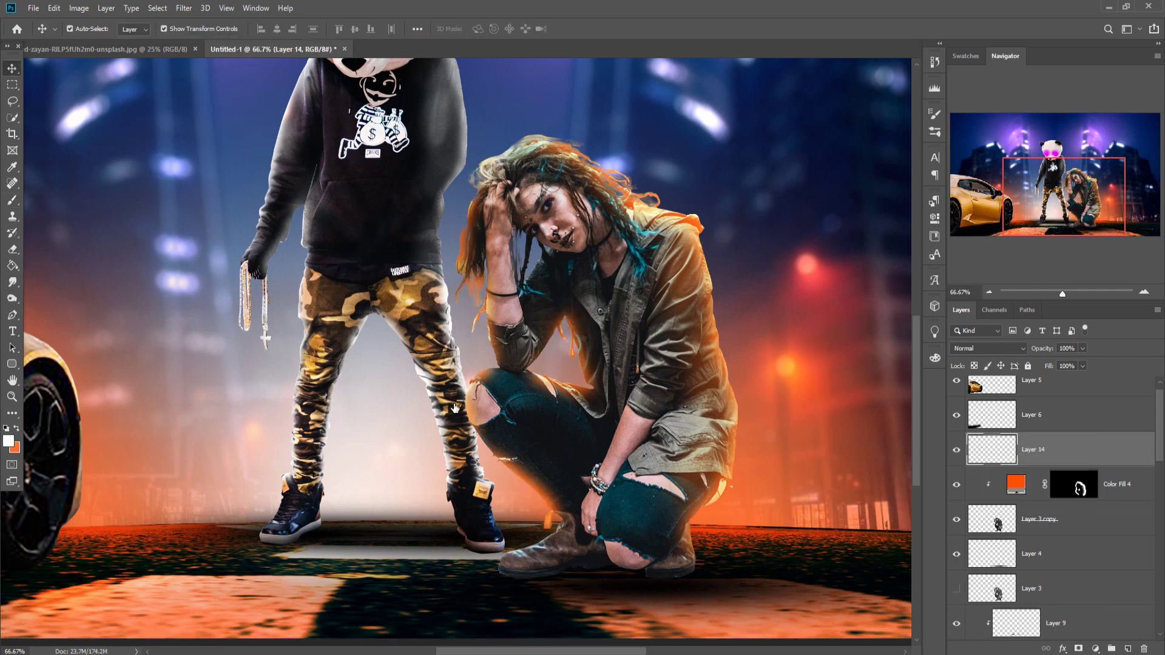
pyautogui.rightClick(1055, 450)
pyautogui.click(935, 374)
pyautogui.hotkey('shift', 'alt', 'o')
pyautogui.hotkey('shift', 'F5')
pyautogui.press('Return')
# Step: Dodge highlights along the woman's hair, jacket, arms and knees on the gray Overlay layer
pyautogui.click(11, 299)
pyautogui.moveTo(585, 173); pyautogui.dragTo(725, 464)
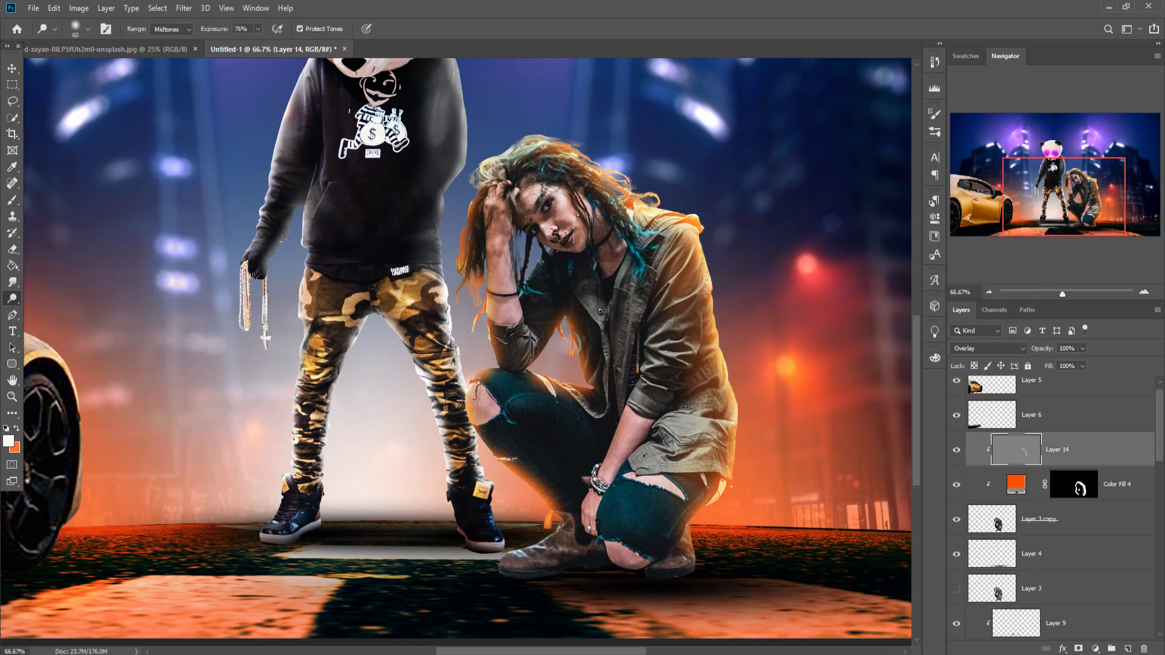
pyautogui.moveTo(676, 255); pyautogui.dragTo(606, 470)
pyautogui.moveTo(555, 228); pyautogui.dragTo(497, 355)
pyautogui.moveTo(522, 403); pyautogui.dragTo(613, 446)
# Step: Burn shadows onto the crouching woman's boots
pyautogui.hotkey('shift', 'o')
pyautogui.moveTo(509, 564); pyautogui.dragTo(565, 543)
pyautogui.moveTo(658, 567); pyautogui.dragTo(685, 546)
# Step: Dodge extra highlights from the woman's jacket shoulder up to her hair
pyautogui.rightClick(11, 298)
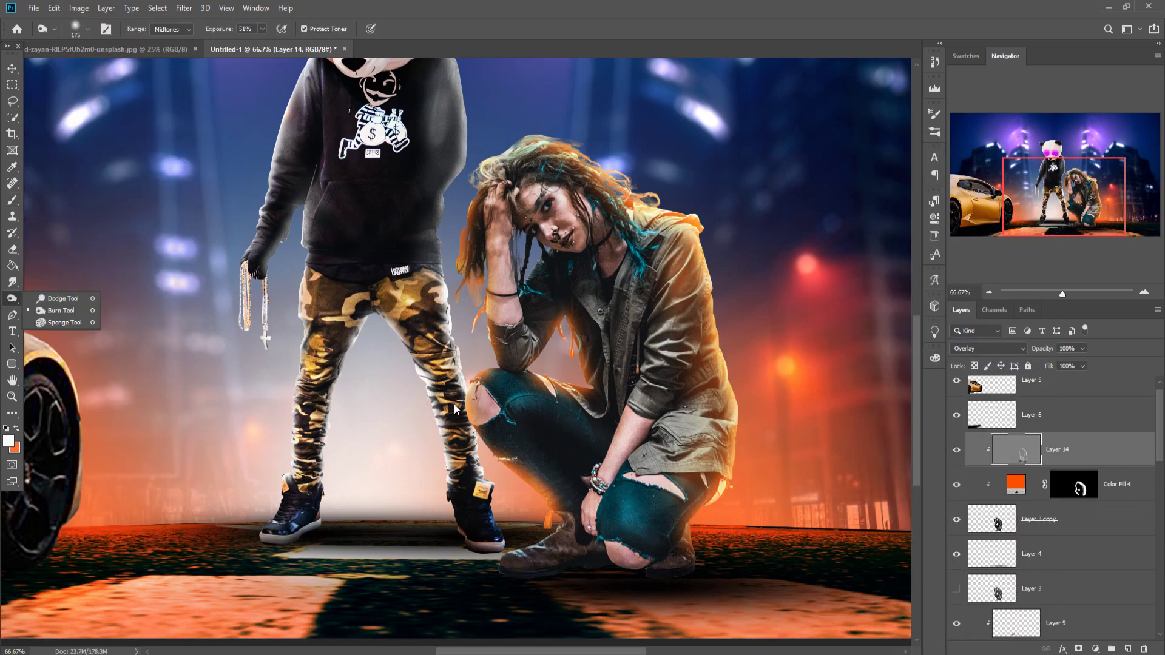
pyautogui.click(55, 305)
pyautogui.moveTo(631, 267)
pyautogui.mouseDown()
pyautogui.moveTo(601, 400)
pyautogui.moveTo(540, 158)
pyautogui.mouseUp()
pyautogui.press('v')
# Step: Add an orange Solid Color fill layer clipped to the car and set it to Linear Dodge (Add)
pyautogui.hotkey('ctrl', '-')
pyautogui.click(1031, 381)
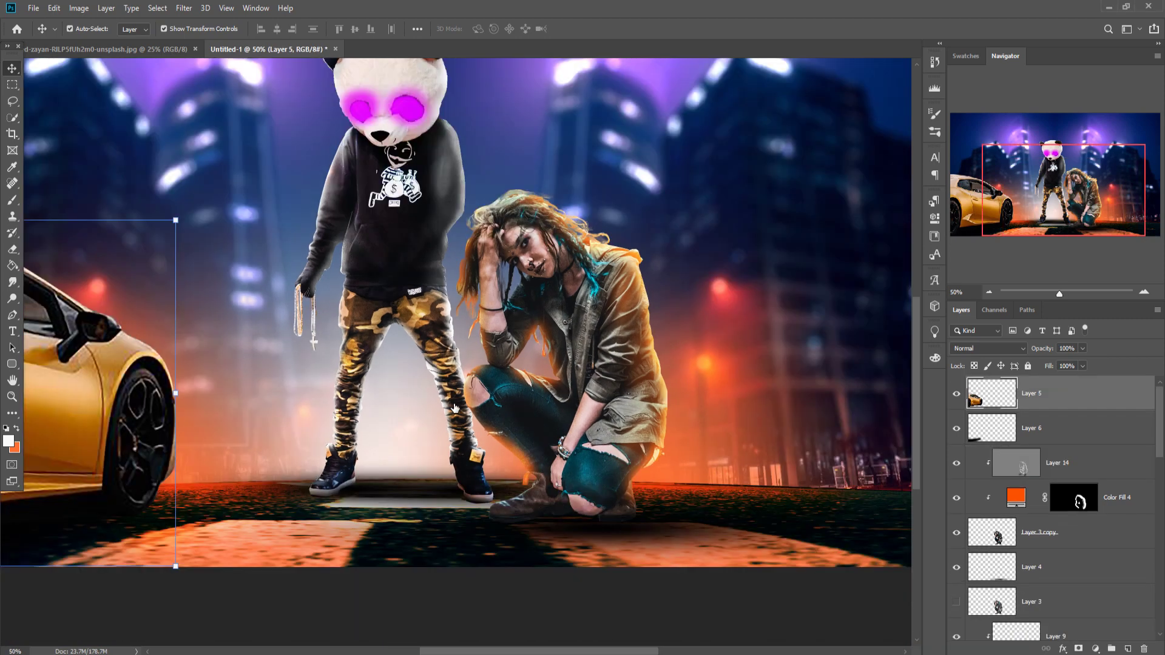
pyautogui.click(1127, 649)
pyautogui.click(1095, 649)
pyautogui.click(1086, 428)
pyautogui.click(936, 404)
pyautogui.click(921, 256)
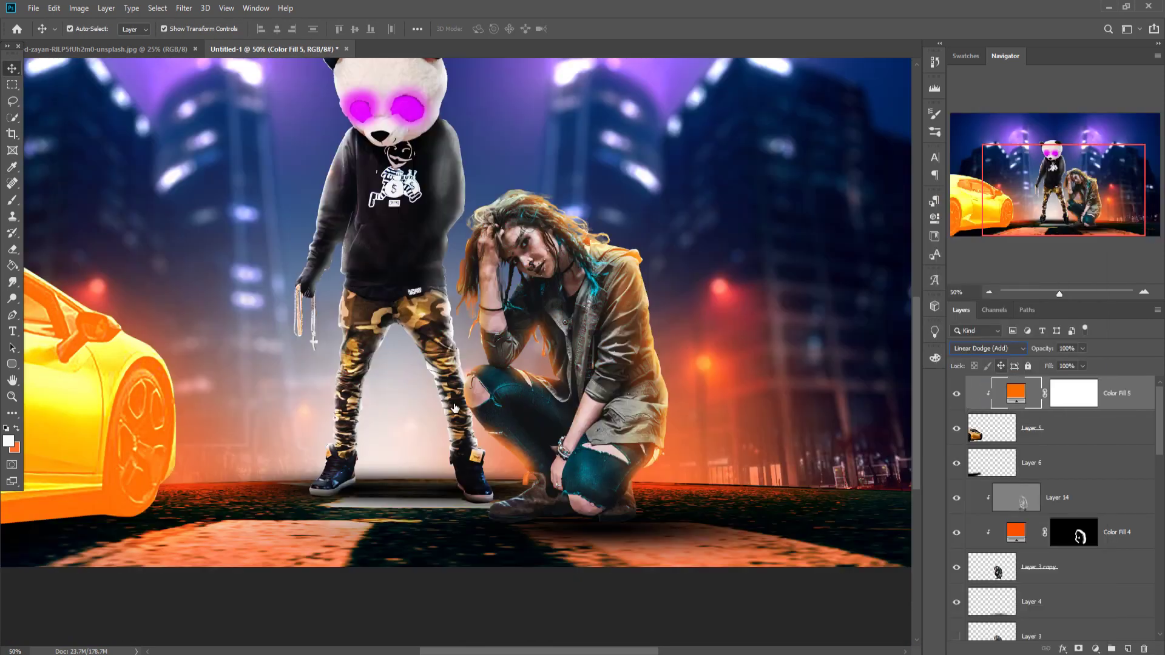
# Step: Invert the car's orange fill mask and paint rim light down the windshield and hood edge
pyautogui.hotkey('ctrl', 'i')
pyautogui.press('b')
pyautogui.moveTo(425, 381)
pyautogui.mouseDown()
pyautogui.moveTo(479, 413)
pyautogui.moveTo(571, 576)
pyautogui.mouseUp()
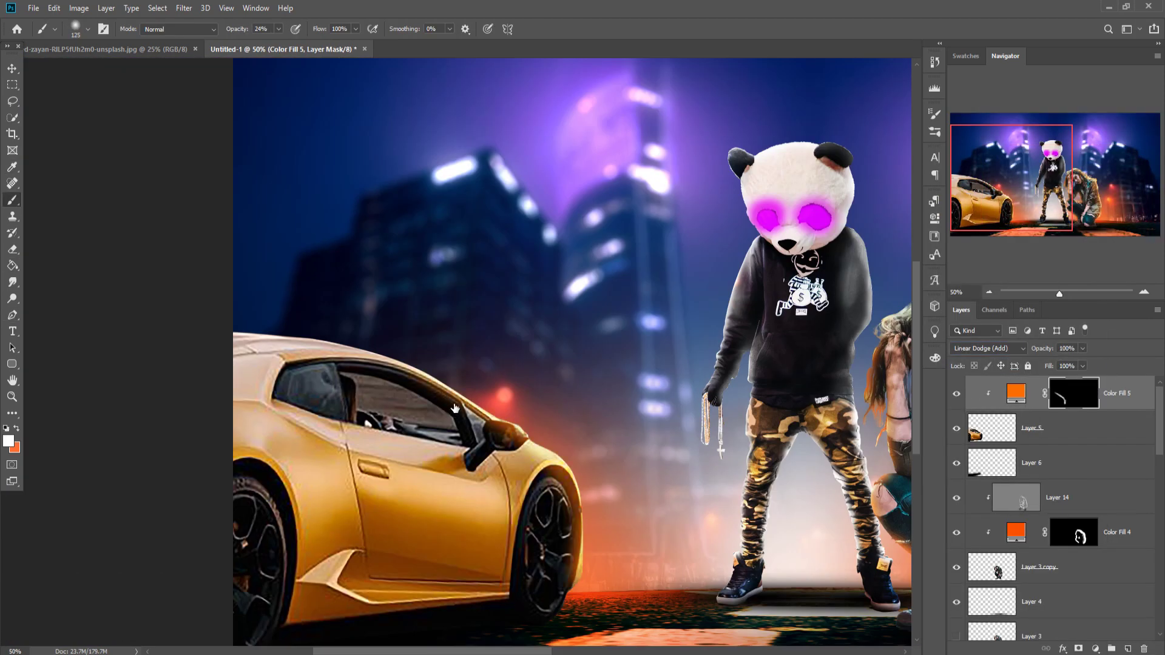
# Step: Create a new layer above Color Fill 5, clip it to the car in Overlay mode and fill it with 50% gray
pyautogui.click(1127, 648)
pyautogui.rightClick(1068, 393)
pyautogui.click(936, 364)
pyautogui.click(988, 348)
pyautogui.click(970, 503)
pyautogui.click(54, 8)
pyautogui.press('Return')
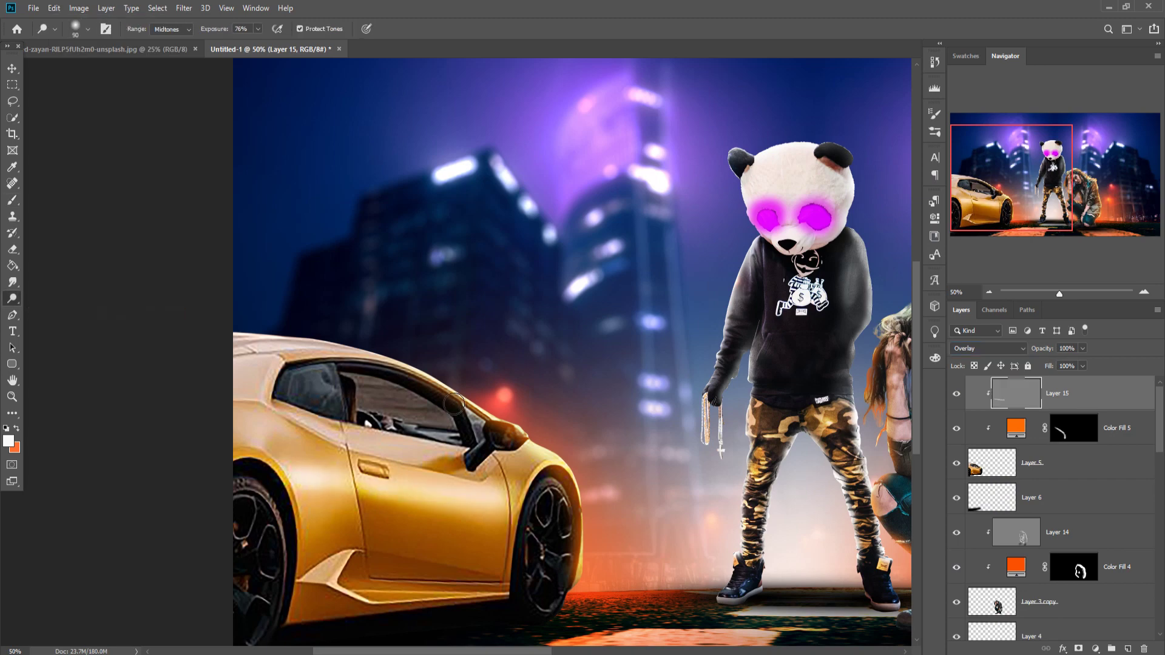
# Step: Dodge and burn the car's side panels, roof and windows to strengthen its highlights and shadows
pyautogui.press('o')
pyautogui.moveTo(388, 528); pyautogui.dragTo(254, 412)
pyautogui.moveTo(255, 376); pyautogui.dragTo(428, 418)
pyautogui.press('v')
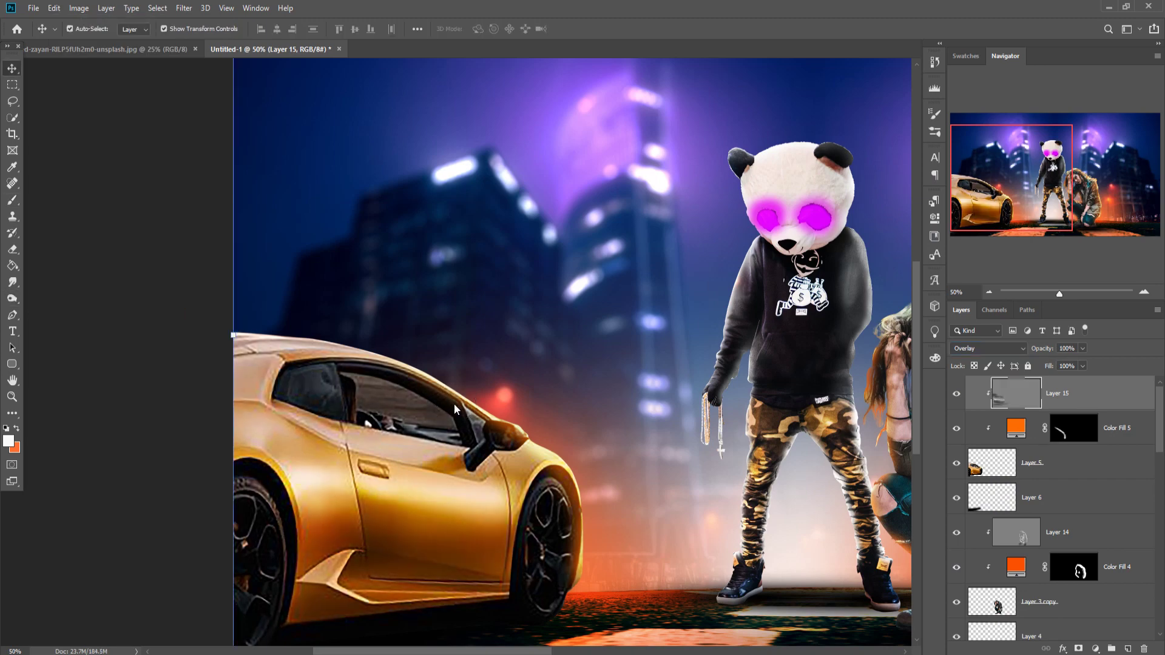
# Step: Create a new layer above Layer 13, below the panda figure's shadow layers
pyautogui.hotkey('ctrl', '-')
pyautogui.scroll(-8, 1056, 510)
pyautogui.scroll(2, 1056, 484)
pyautogui.click(1068, 484)
pyautogui.click(1127, 648)
# Step: Sample purple from the background glow and paint a large soft purple haze behind the panda figure
pyautogui.press('b')
pyautogui.click(9, 441)
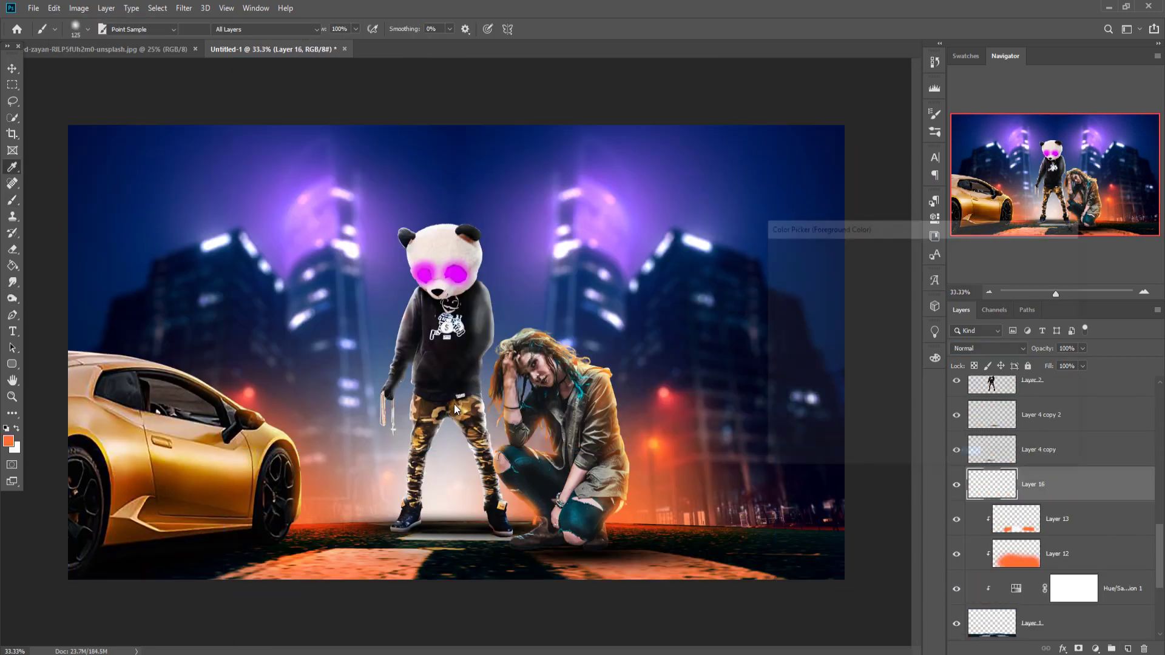
pyautogui.click(576, 212)
pyautogui.press('Return')
pyautogui.click(455, 256)
pyautogui.moveTo(389, 368)
pyautogui.mouseDown()
pyautogui.moveTo(340, 283)
pyautogui.moveTo(447, 127)
pyautogui.moveTo(497, 171)
pyautogui.mouseUp()
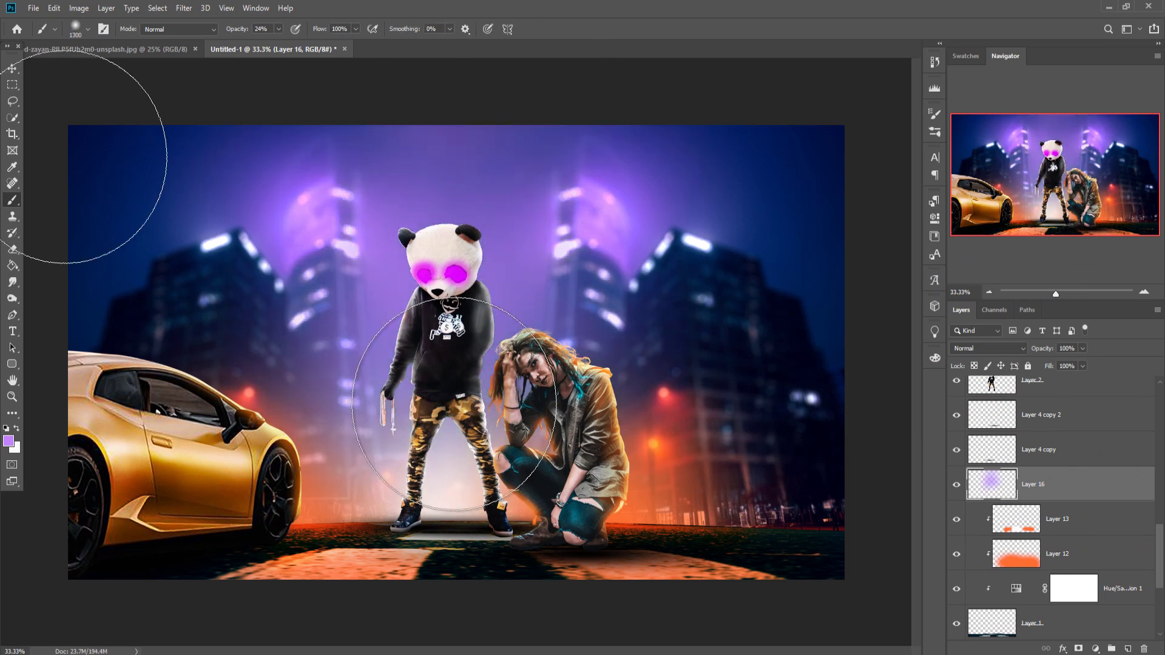
# Step: Select Layer 15 in the composite, switch to Cool Flare.jpg and float it in its own window
pyautogui.click(11, 68)
pyautogui.scroll(8, 1056, 484)
pyautogui.click(1067, 393)
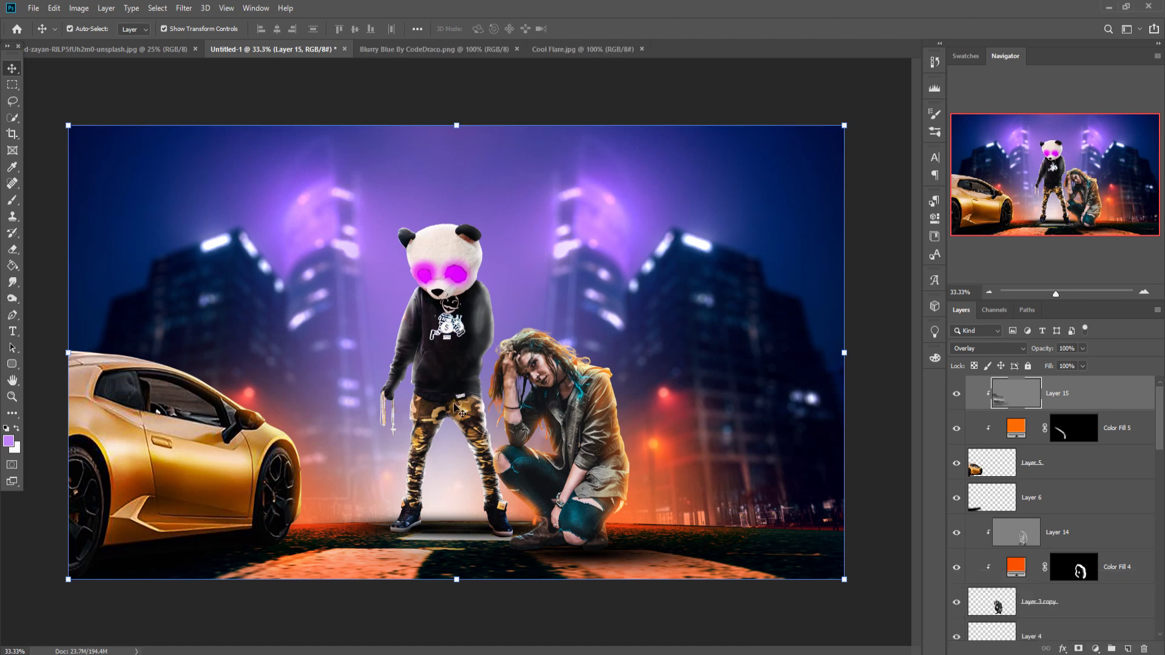
pyautogui.hotkey('ctrl', 'Tab')
pyautogui.hotkey('ctrl', 'Tab')
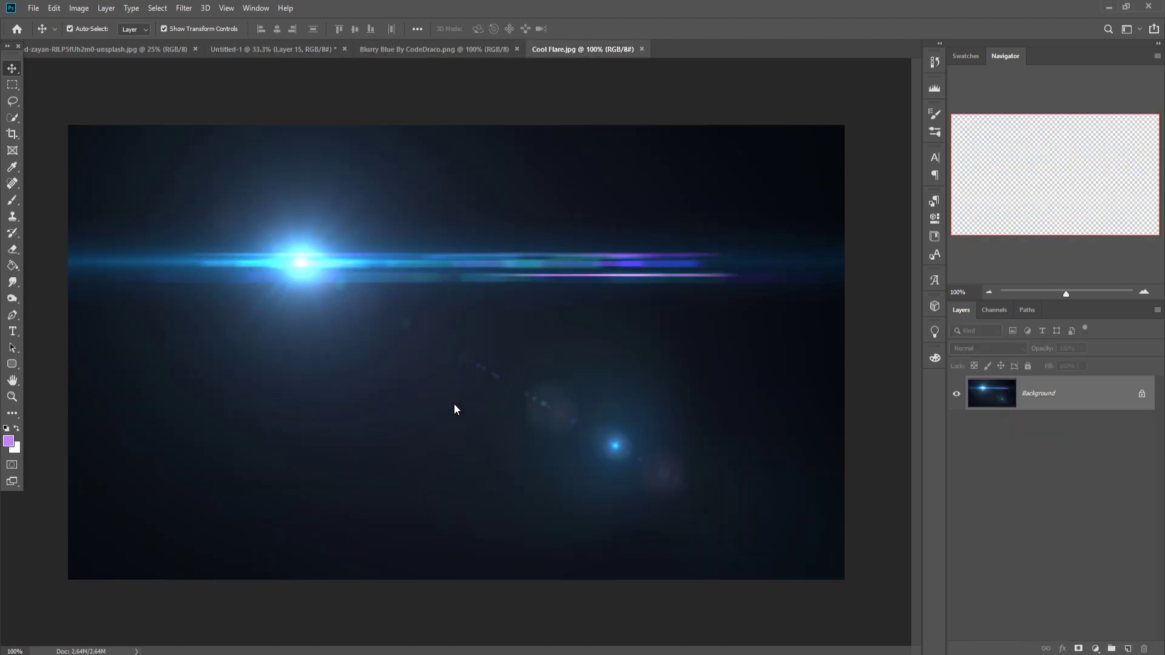
pyautogui.moveTo(583, 49); pyautogui.dragTo(588, 132)
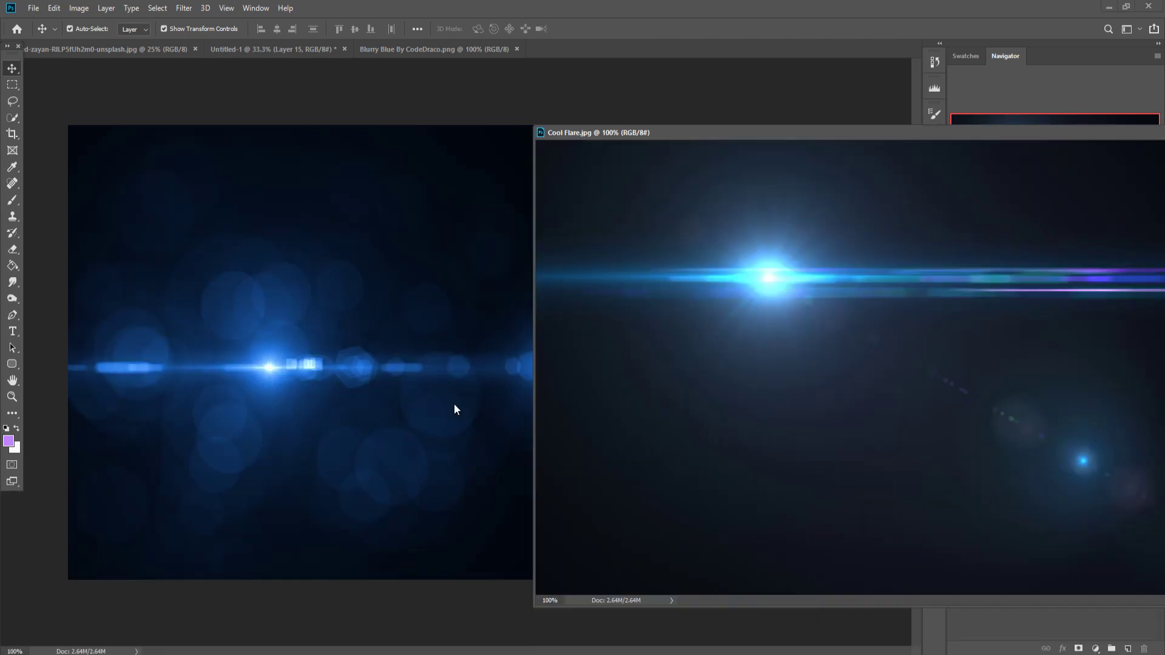
# Step: Copy the Cool Flare image into the composite above Layer 15 and close its source window
pyautogui.click(273, 50)
pyautogui.moveTo(728, 279); pyautogui.dragTo(455, 408)
pyautogui.hotkey('ctrl', 'v')
pyautogui.moveTo(850, 132); pyautogui.dragTo(467, 358)
pyautogui.click(881, 357)
# Step: Set the flare layer's blend mode to Color Dodge
pyautogui.click(988, 348)
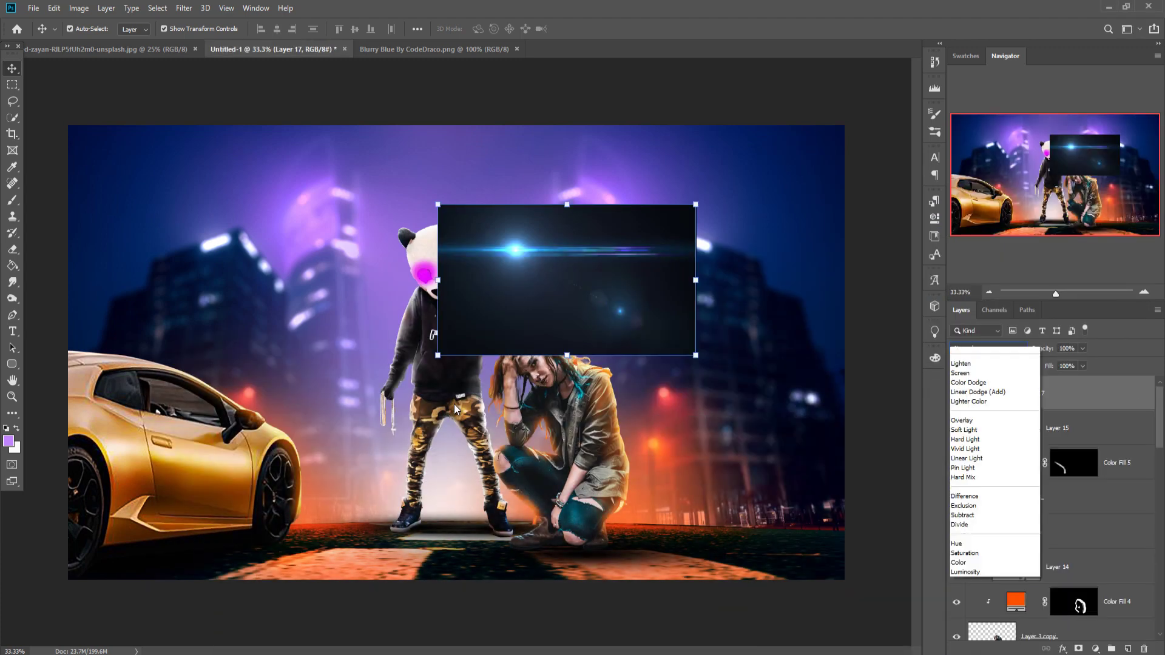
pyautogui.press('Up')
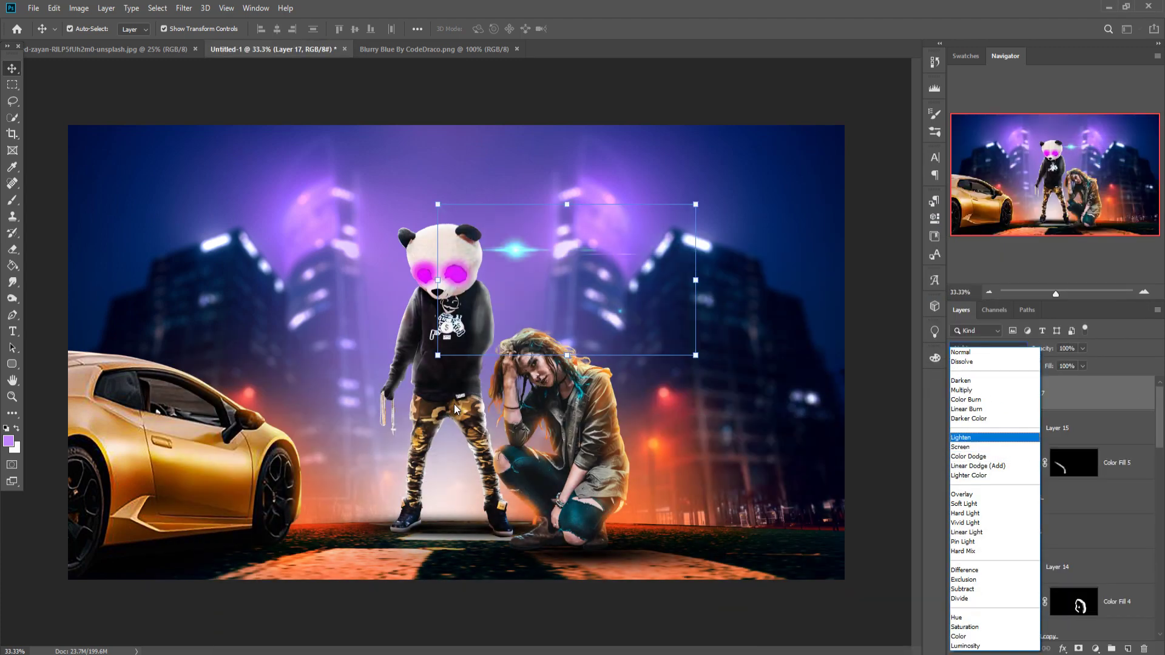
pyautogui.press('Down')
pyautogui.press('Down')
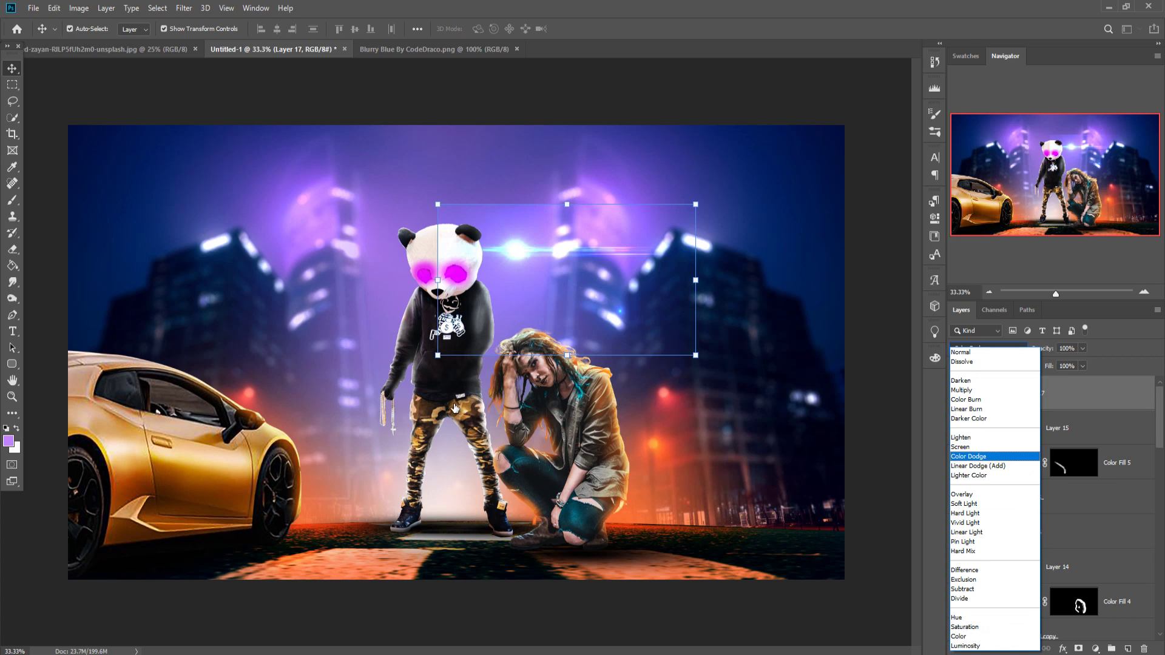
pyautogui.press('Return')
# Step: Scale the flare to about 140%, place it low beside the crouching woman and stretch its width to about 202%
pyautogui.moveTo(695, 204); pyautogui.dragTo(799, 143)
pyautogui.moveTo(795, 218); pyautogui.dragTo(907, 518)
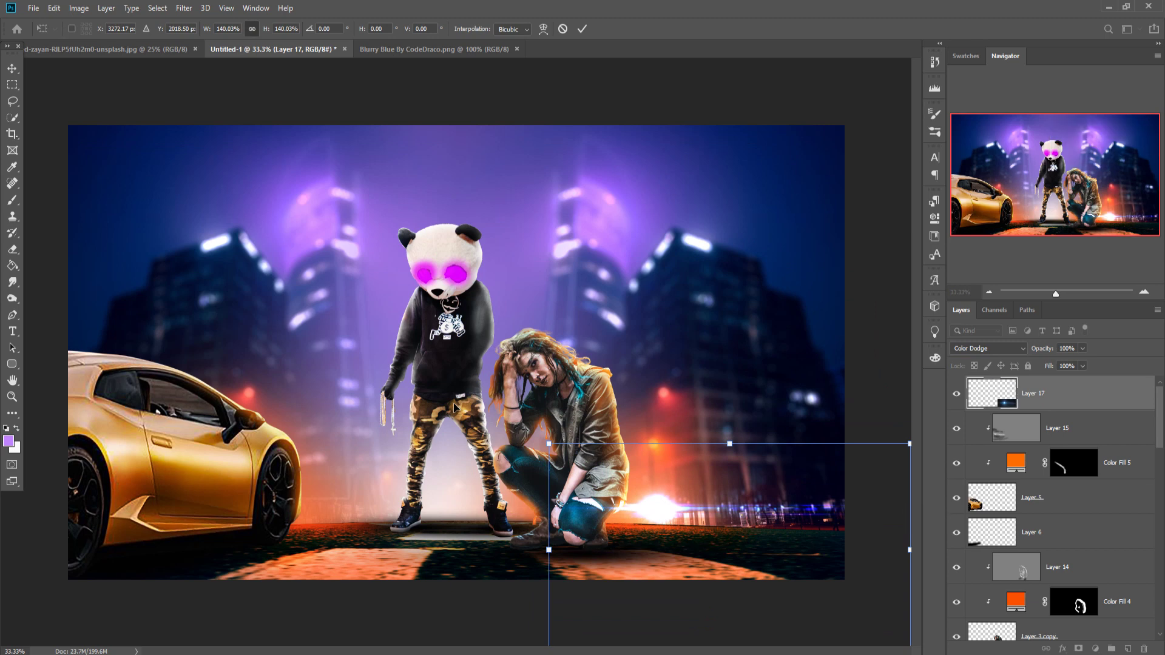
pyautogui.moveTo(658, 509); pyautogui.dragTo(592, 469)
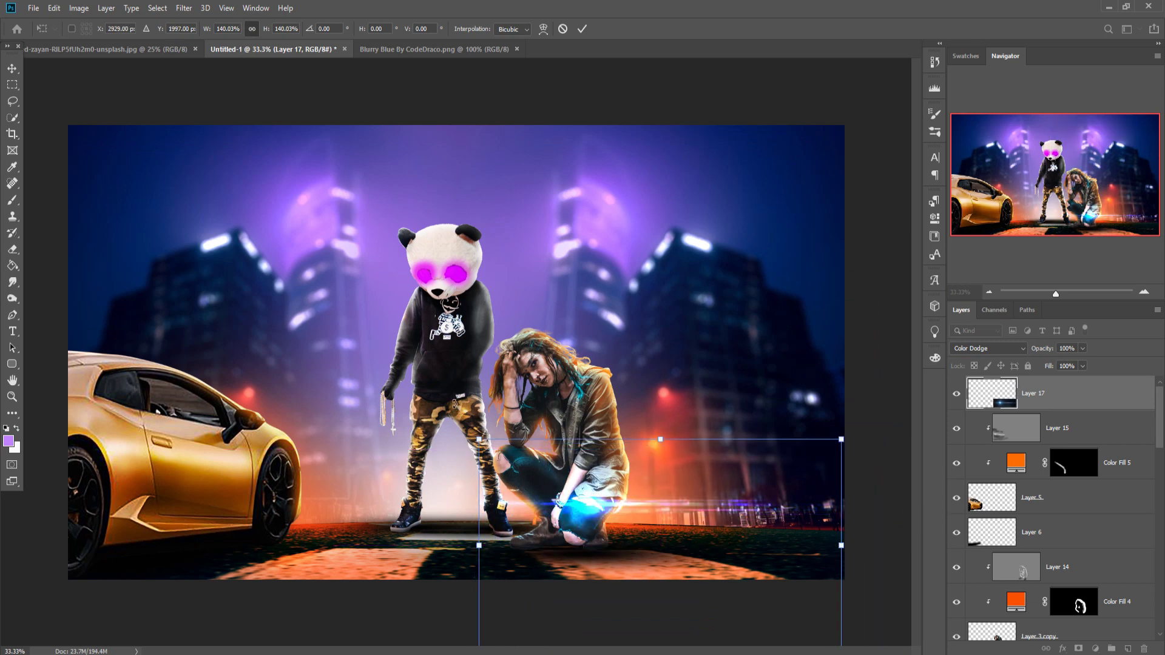
pyautogui.moveTo(841, 545); pyautogui.dragTo(1001, 545)
# Step: Set the flare layer's blend mode to Screen and apply the transform
pyautogui.click(988, 348)
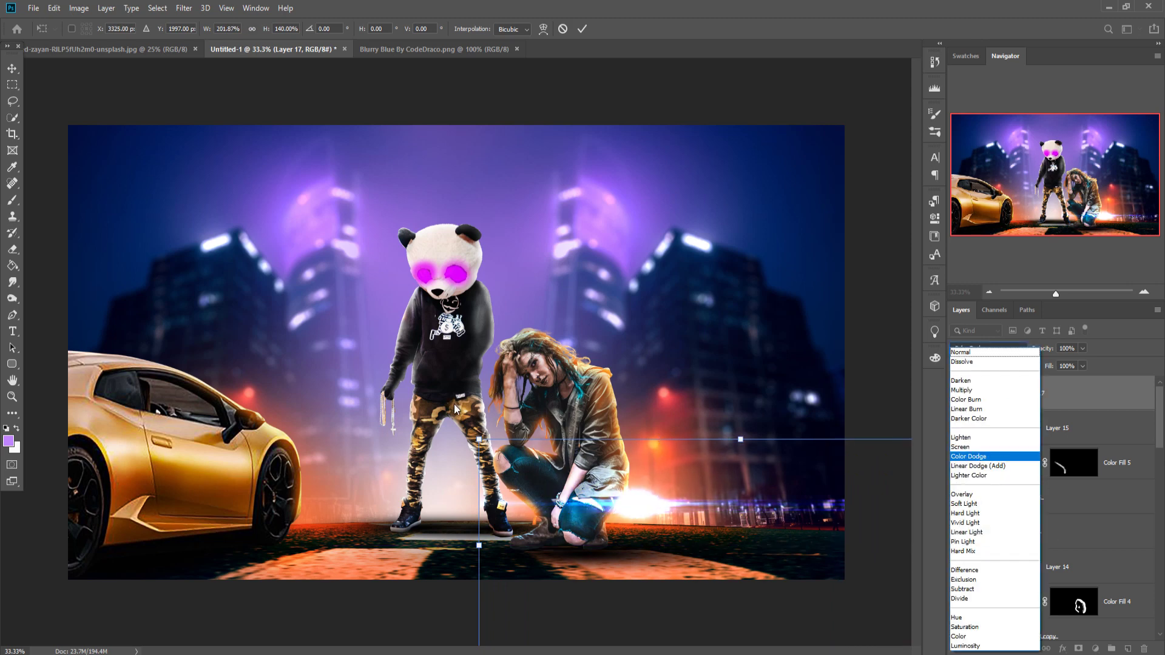
pyautogui.press('Up')
pyautogui.press('Return')
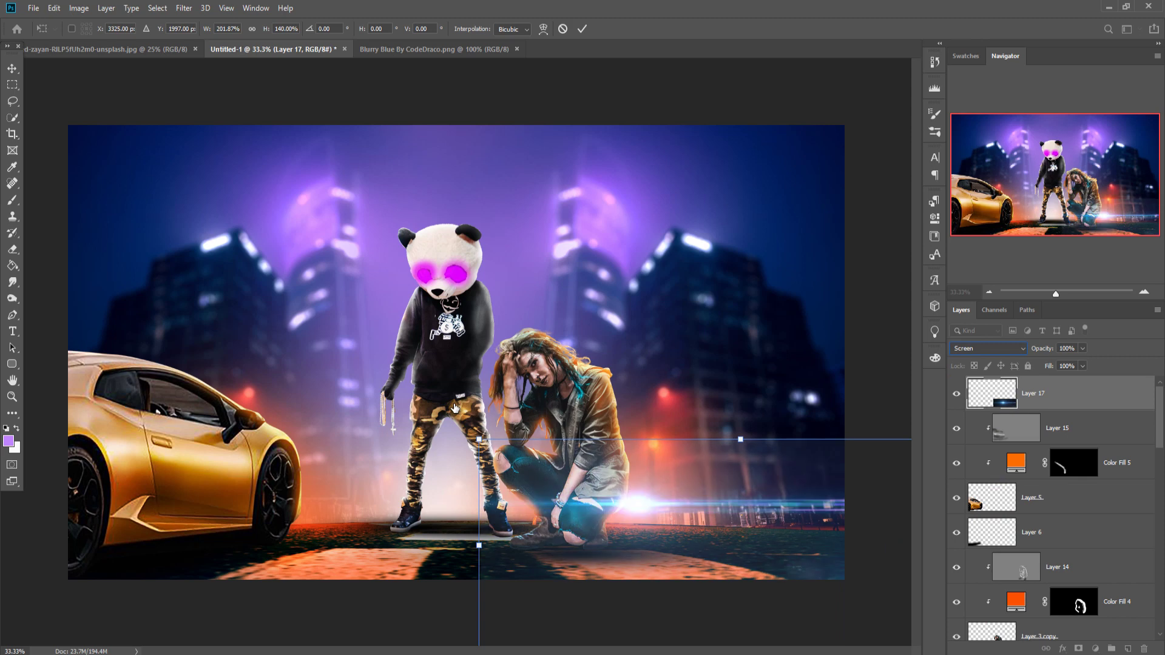
pyautogui.press('Return')
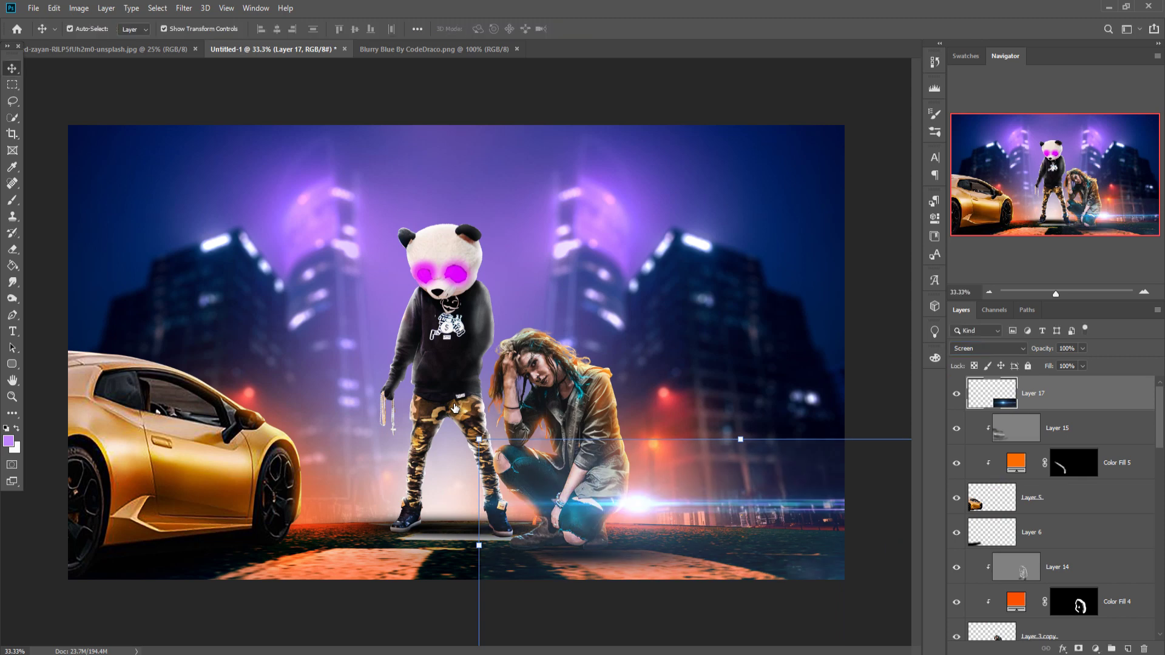
# Step: Move the flare layer below Layer 3 copy so the flare sits behind the crouching woman
pyautogui.hotkey('ctrl', '[')
pyautogui.hotkey('ctrl', '[')
pyautogui.hotkey('ctrl', '[')
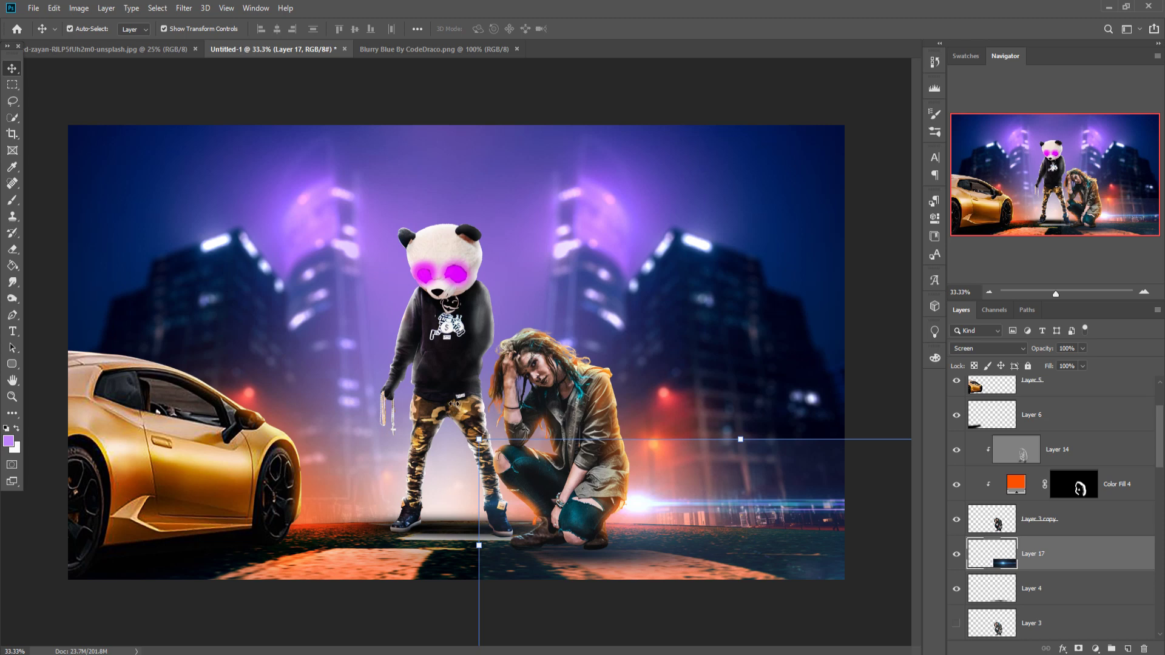
# Step: Stretch the flare to about 113.8% width, raise it so its streaks emerge beside the crouching woman, and apply the transform
pyautogui.moveTo(479, 544); pyautogui.dragTo(406, 544)
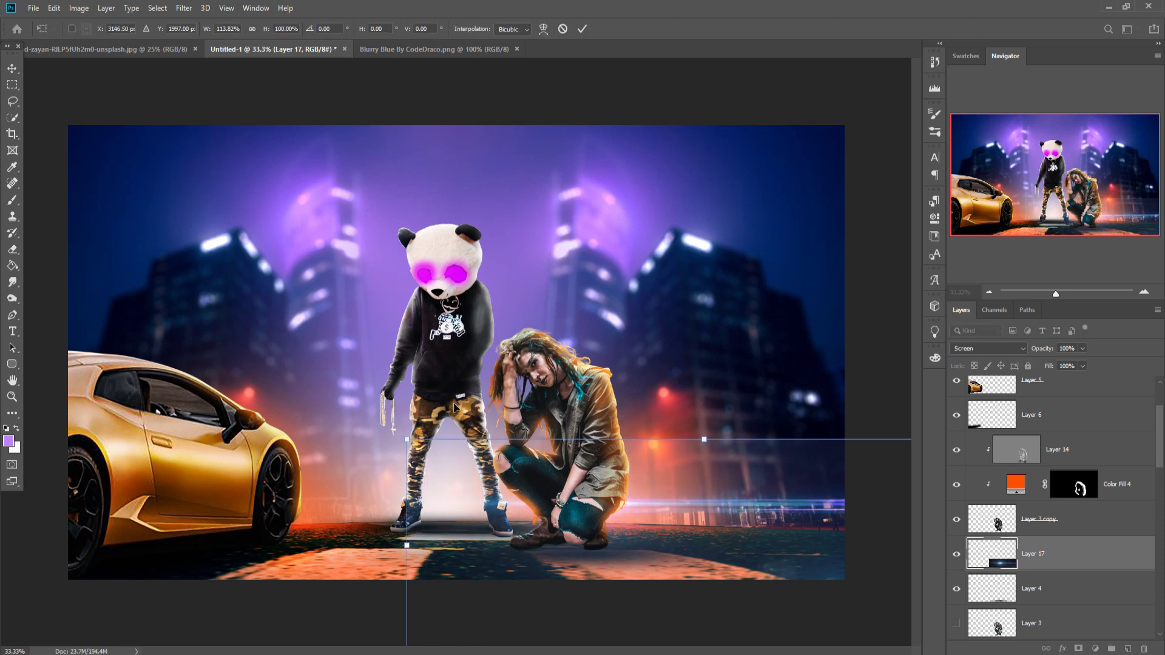
pyautogui.moveTo(739, 506)
pyautogui.mouseDown()
pyautogui.moveTo(733, 468)
pyautogui.moveTo(752, 458)
pyautogui.mouseUp()
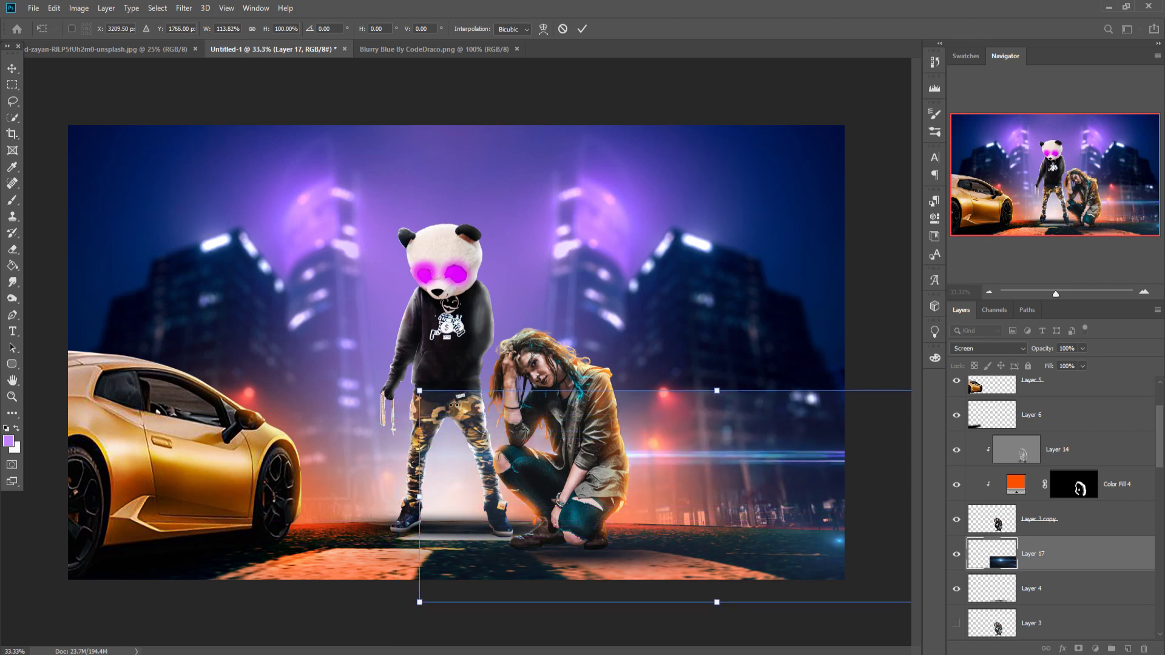
pyautogui.press('Return')
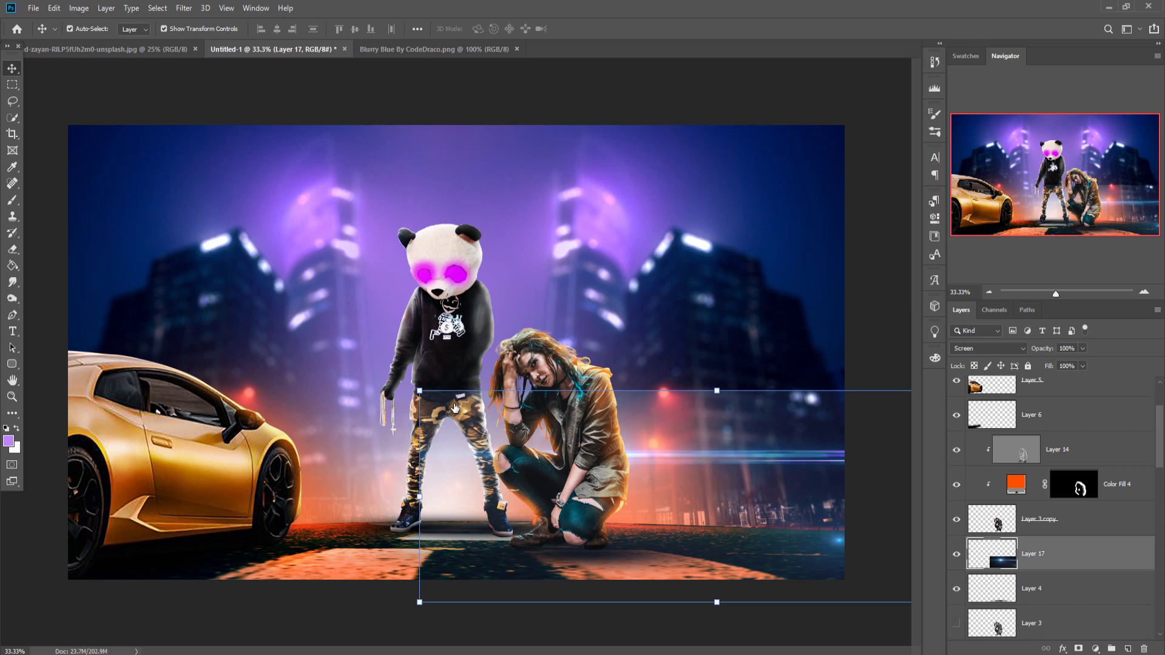
# Step: Add a Hue/Saturation adjustment clipped to the flare on Layer 17 and enable Colorize
pyautogui.click(1095, 648)
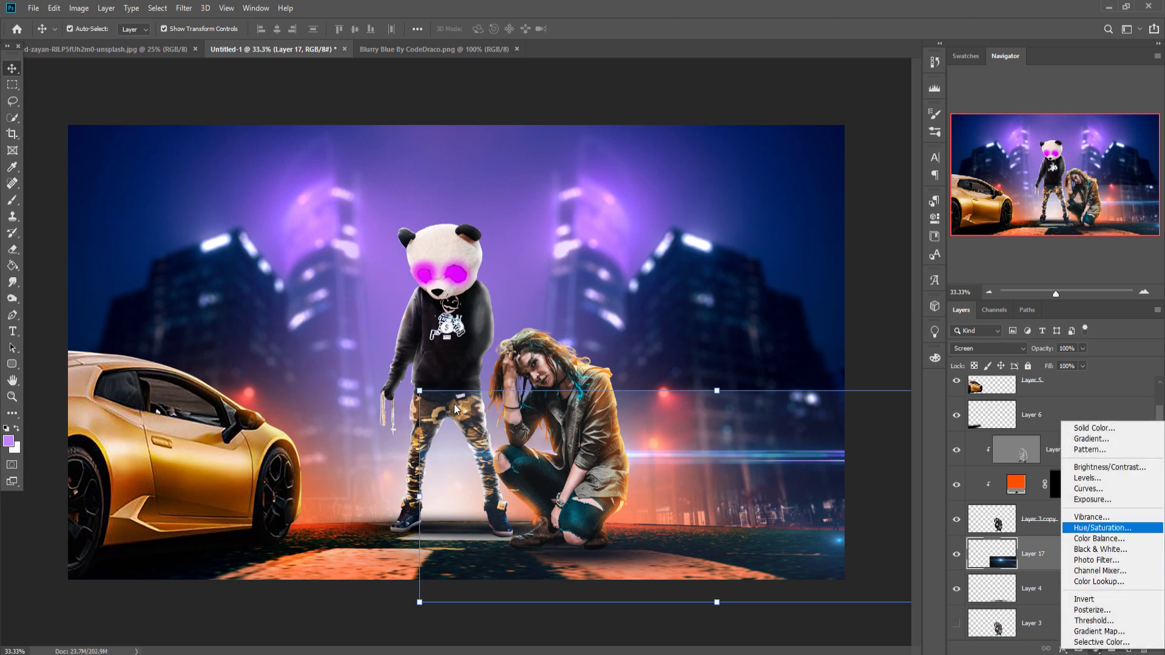
pyautogui.press('Return')
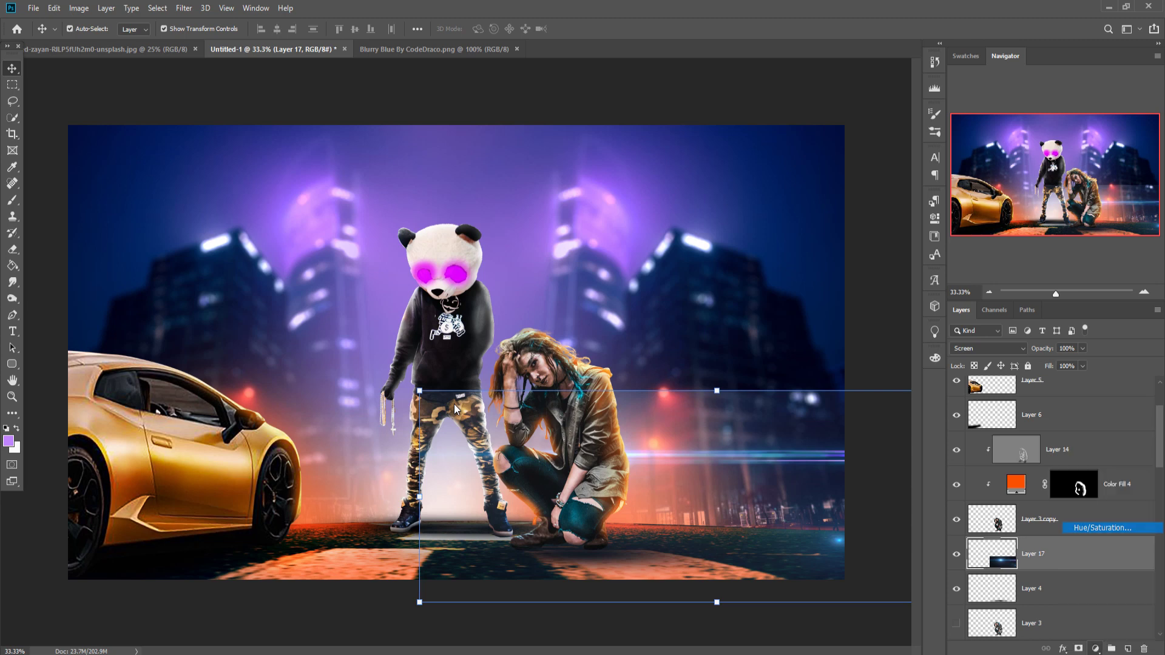
pyautogui.hotkey('ctrl', 'alt', 'g')
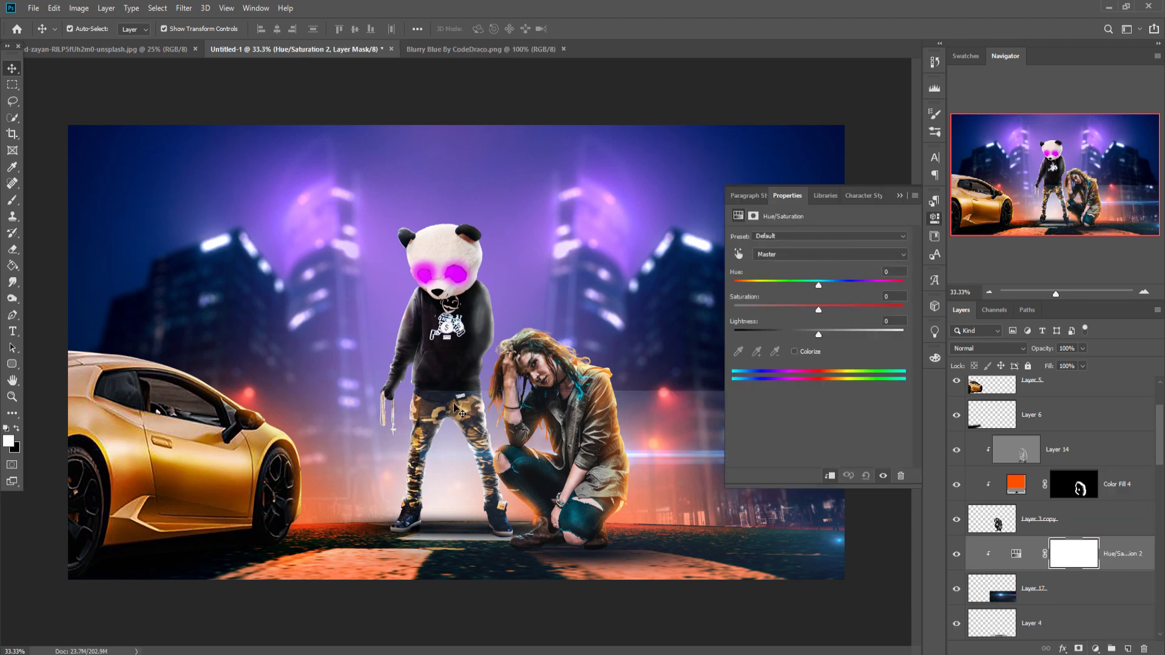
pyautogui.hotkey('ctrl', 'shift', 'z')
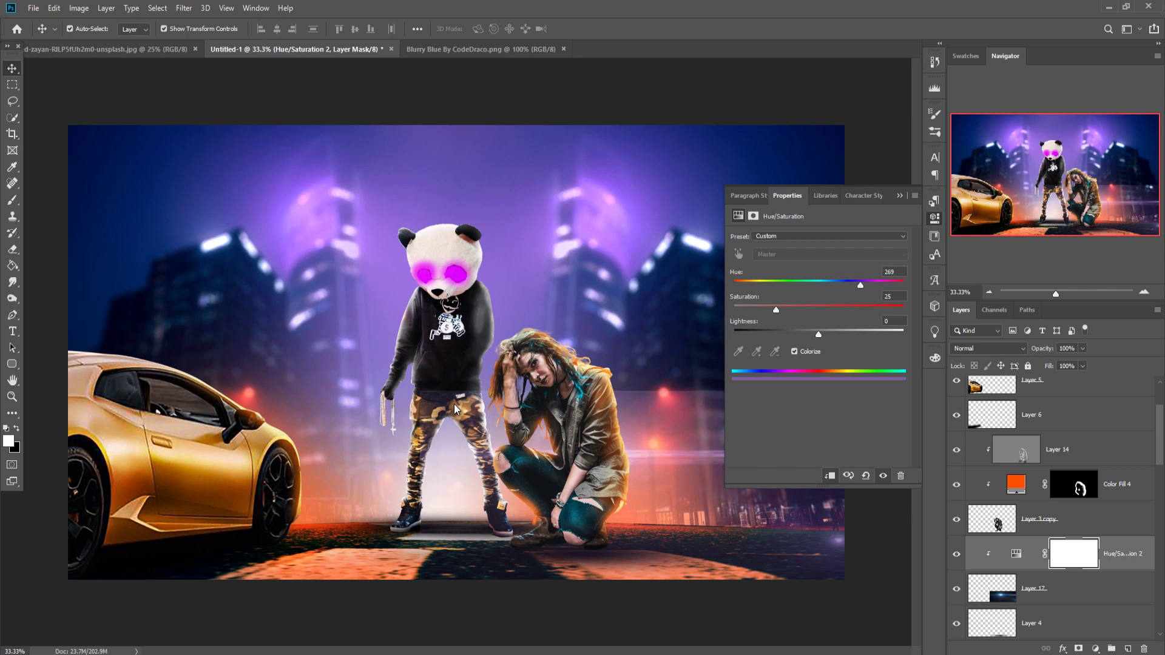
# Step: Tint the flare orange by setting the adjustment's hue to 22 and saturation to 41
pyautogui.hotkey('shift', 'Up')
pyautogui.press('Up')
pyautogui.press('Up')
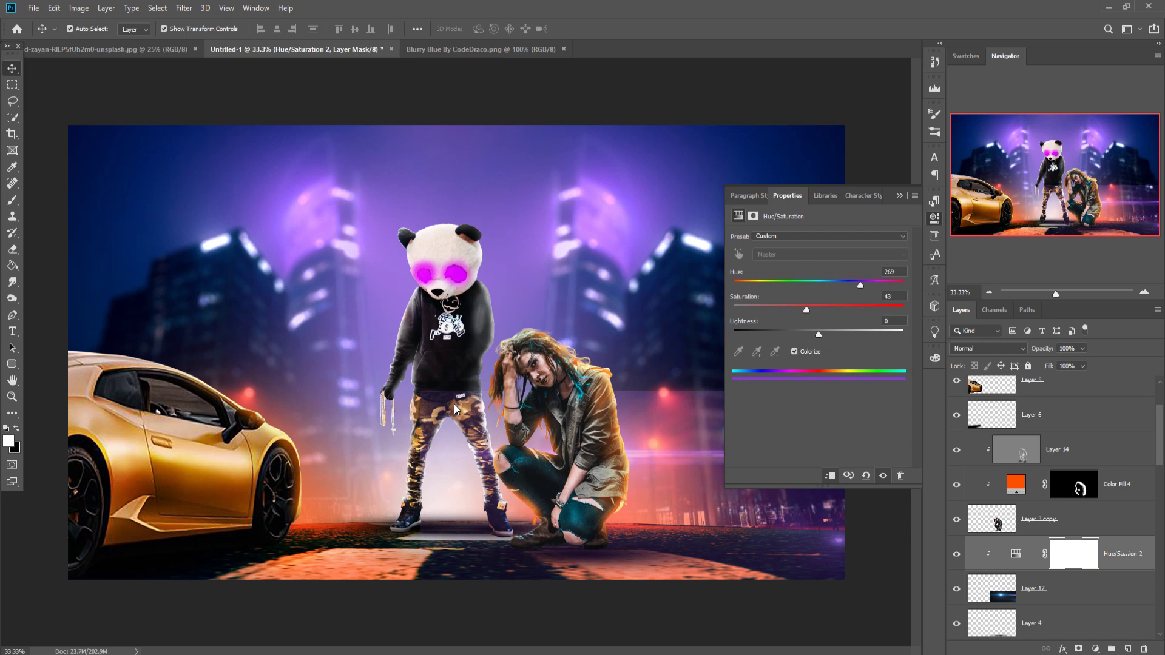
pyautogui.press('Up')
pyautogui.moveTo(854, 284); pyautogui.dragTo(746, 285)
pyautogui.hotkey('shift', 'Down')
pyautogui.press('Down')
pyautogui.press('Down')
pyautogui.press('Down')
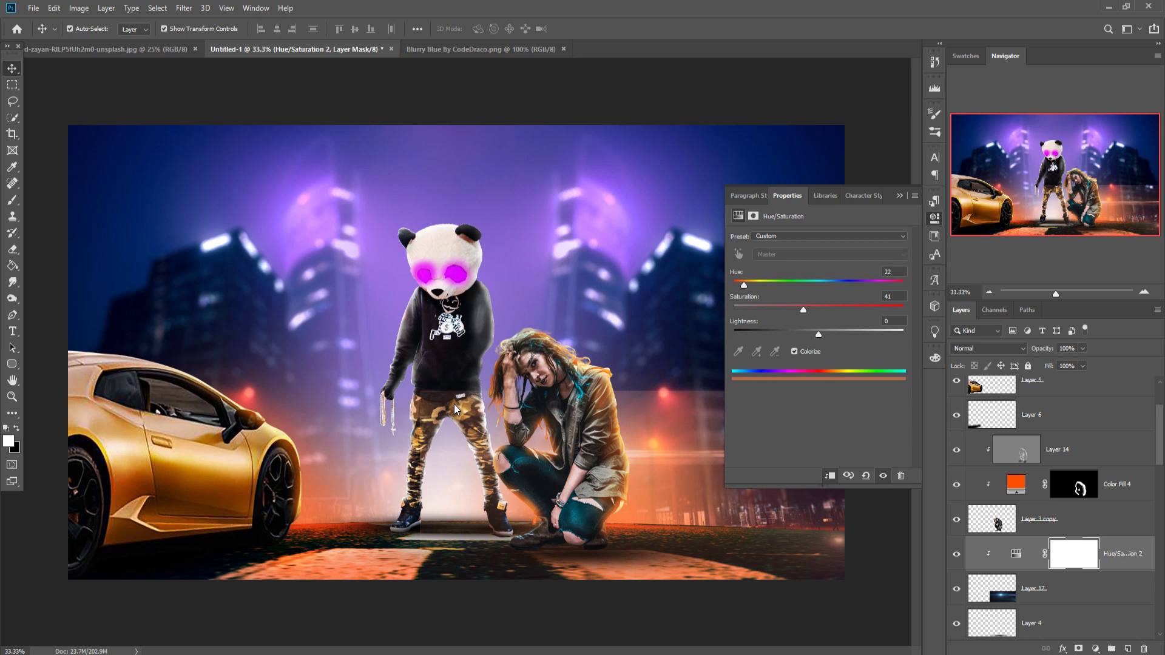
# Step: Try shifting the flare tint through other colors up to a hue of 189
pyautogui.hotkey('shift', 'Up')
pyautogui.hotkey('shift', 'Up')
pyautogui.hotkey('shift', 'Up')
pyautogui.hotkey('shift', 'Up')
pyautogui.hotkey('shift', 'Up')
pyautogui.hotkey('shift', 'Up')
pyautogui.hotkey('shift', 'Up')
pyautogui.hotkey('shift', 'Up')
pyautogui.hotkey('shift', 'Up')
pyautogui.hotkey('shift', 'Up')
pyautogui.hotkey('shift', 'Up')
pyautogui.hotkey('shift', 'Up')
pyautogui.hotkey('shift', 'Up')
pyautogui.hotkey('shift', 'Up')
pyautogui.hotkey('shift', 'Up')
pyautogui.hotkey('shift', 'Up')
pyautogui.hotkey('shift', 'Up')
pyautogui.hotkey('shift', 'Up')
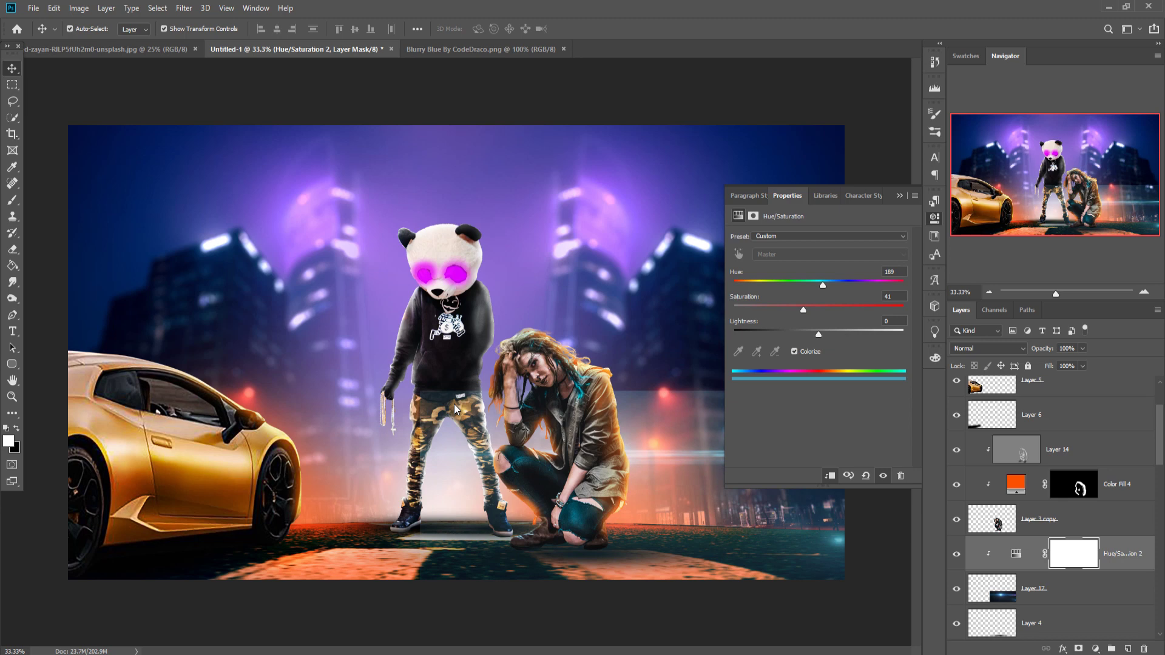
# Step: Return the flare tint to a golden hue of 49 and close the adjustment's settings
pyautogui.hotkey('ctrl', 'z')
pyautogui.hotkey('ctrl', 'z')
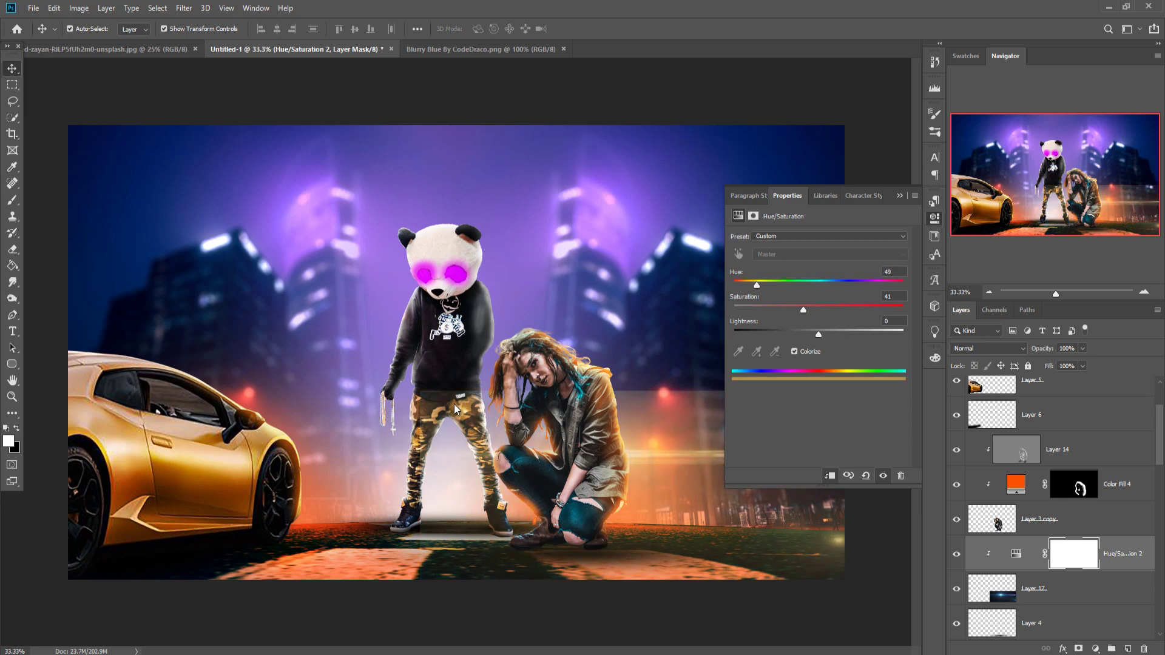
pyautogui.click(455, 409)
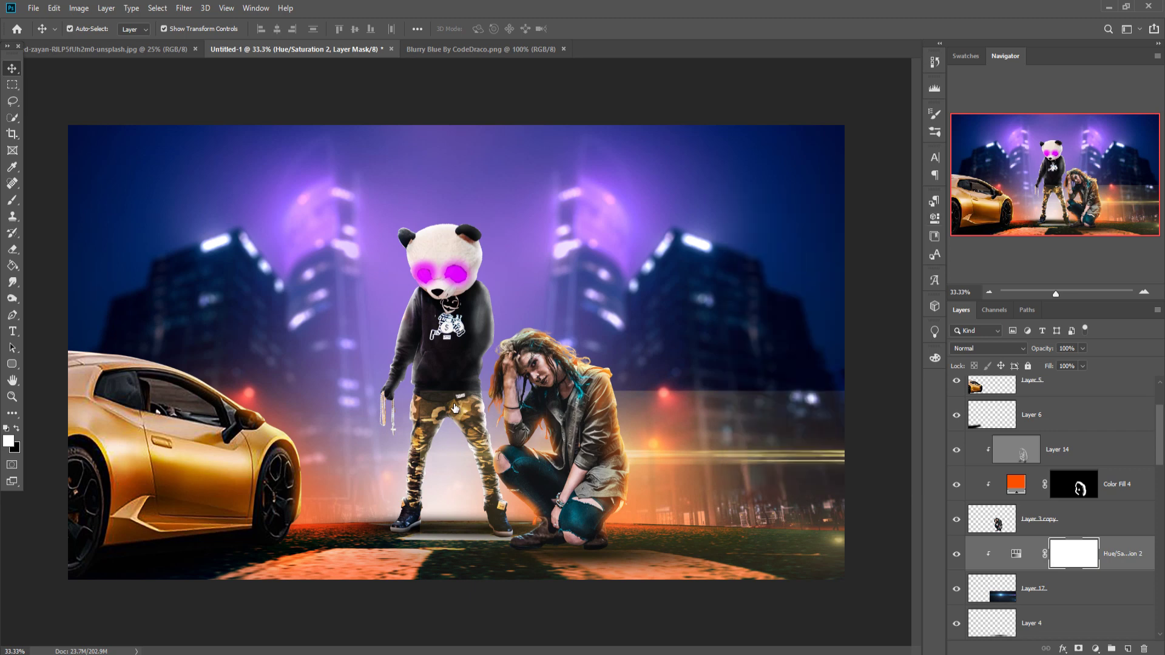
# Step: Add a layer mask to Layer 17 and dab it with a soft 1300 px black brush at 24% opacity
pyautogui.hotkey('alt', '[')
pyautogui.click(1078, 648)
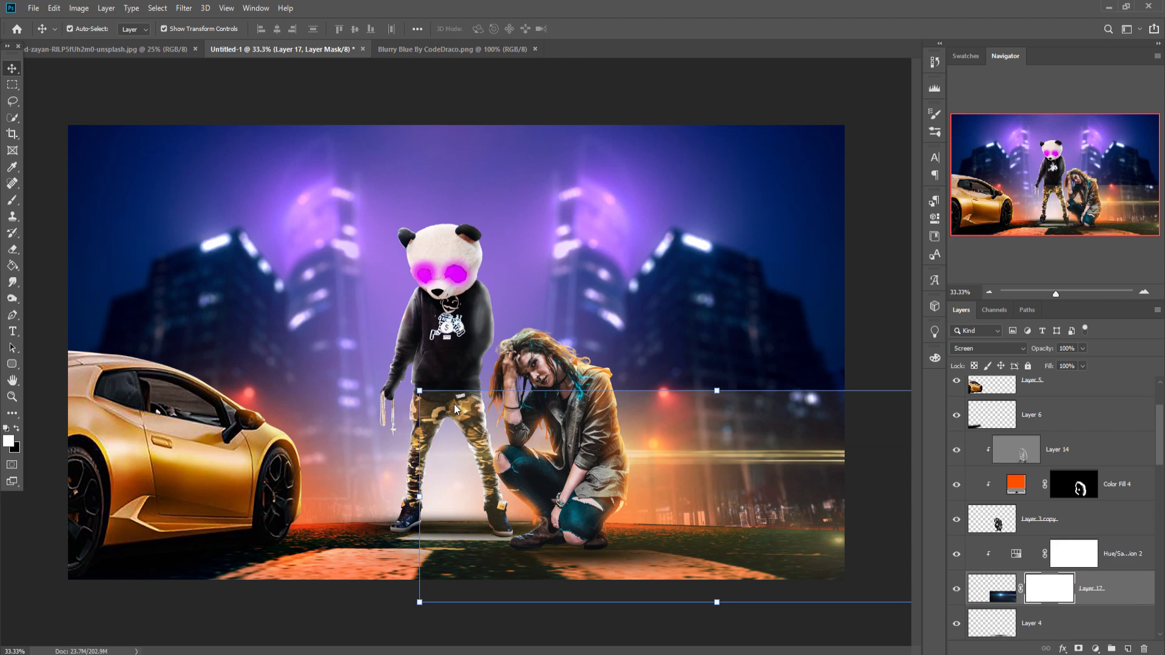
pyautogui.press('b')
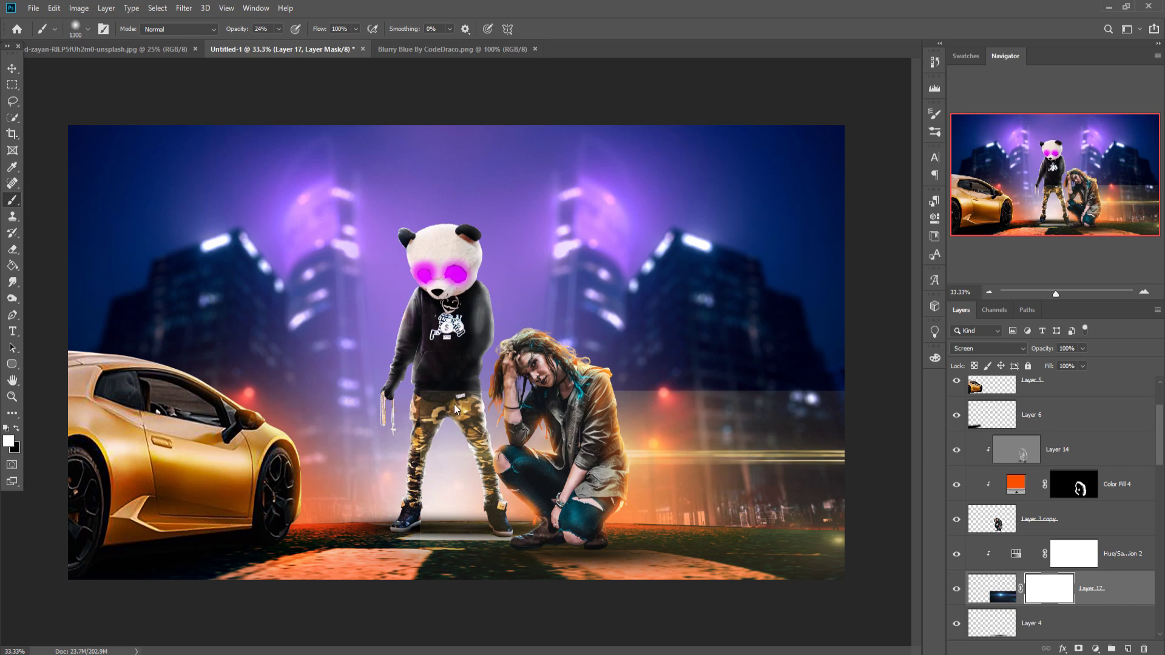
pyautogui.press('x')
pyautogui.click(456, 363)
pyautogui.click(429, 386)
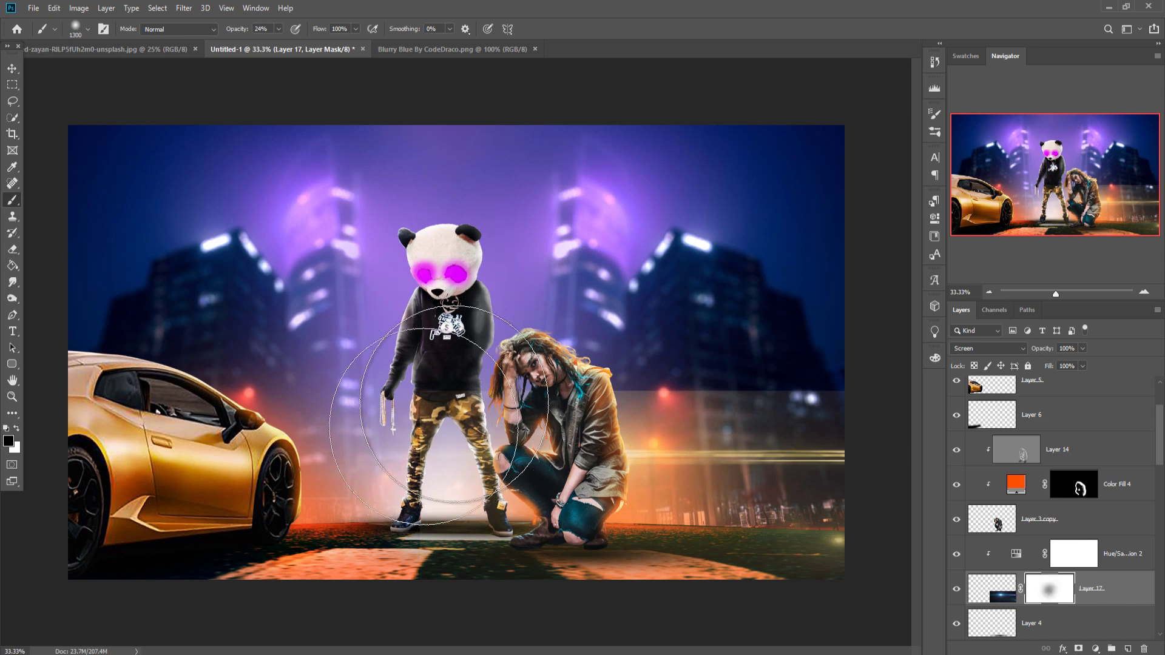
# Step: Fade the flare's hard upper edge on its mask with a 900 px black brush
pyautogui.press('[')
pyautogui.press('[')
pyautogui.press('[')
pyautogui.press('[')
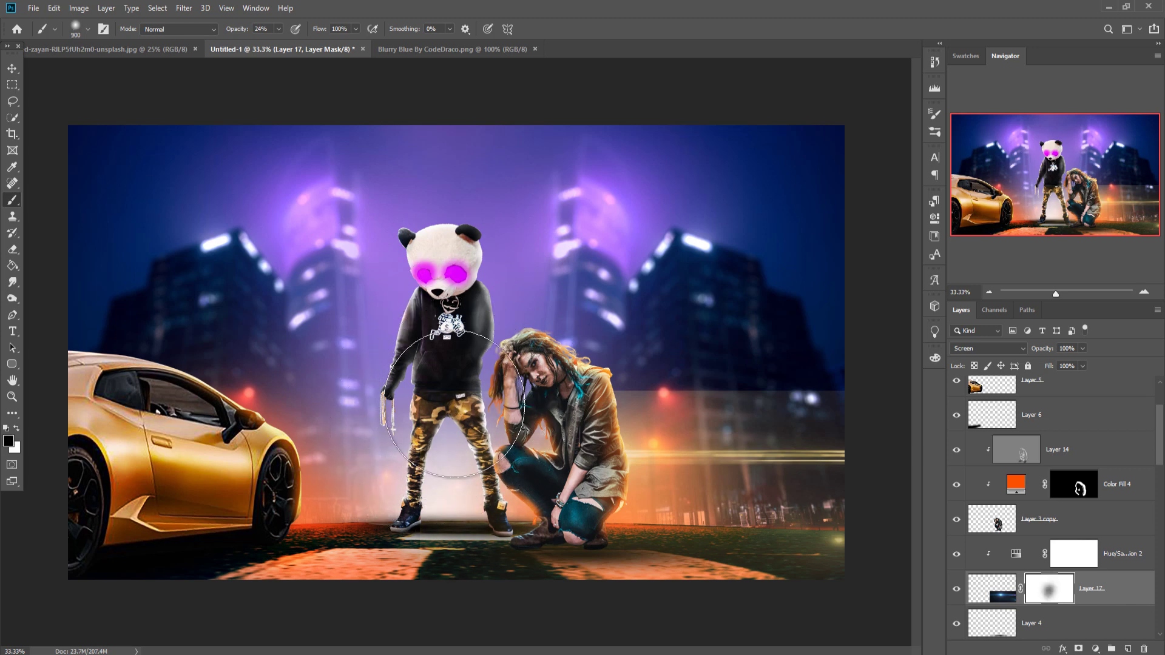
pyautogui.click(454, 404)
pyautogui.click(455, 404)
pyautogui.click(454, 404)
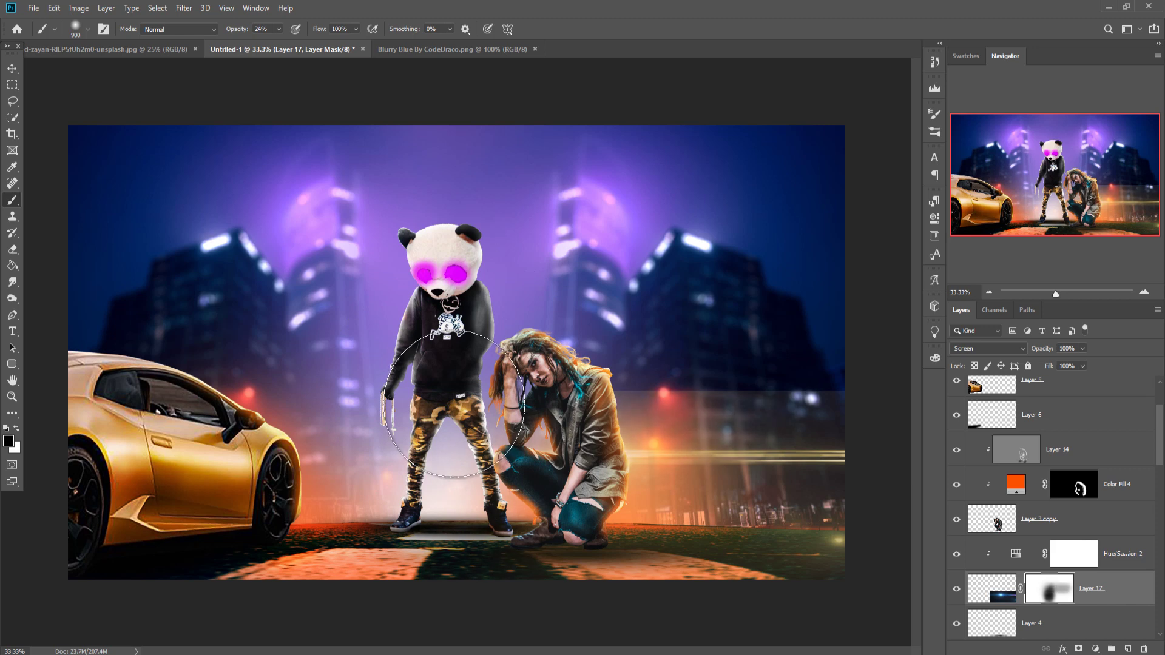
# Step: Refine the flare mask with a 600 px black brush, removing the remaining upper edge and the glow over the lower road
pyautogui.press('[')
pyautogui.press('[')
pyautogui.press('[')
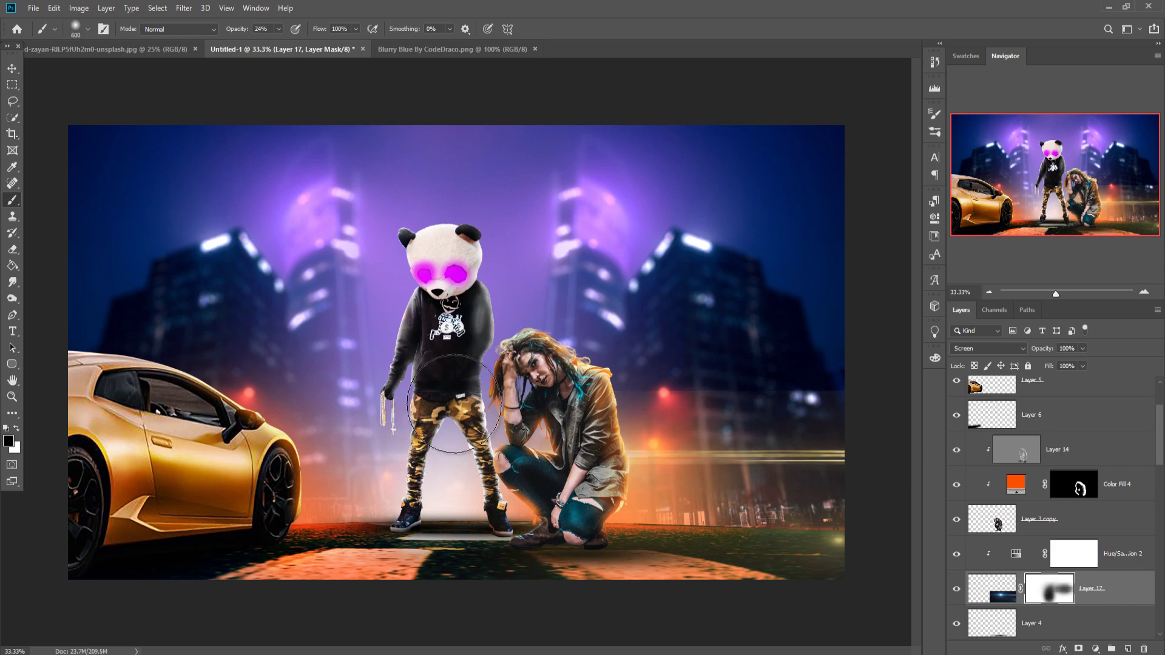
pyautogui.click(455, 404)
pyautogui.click(454, 404)
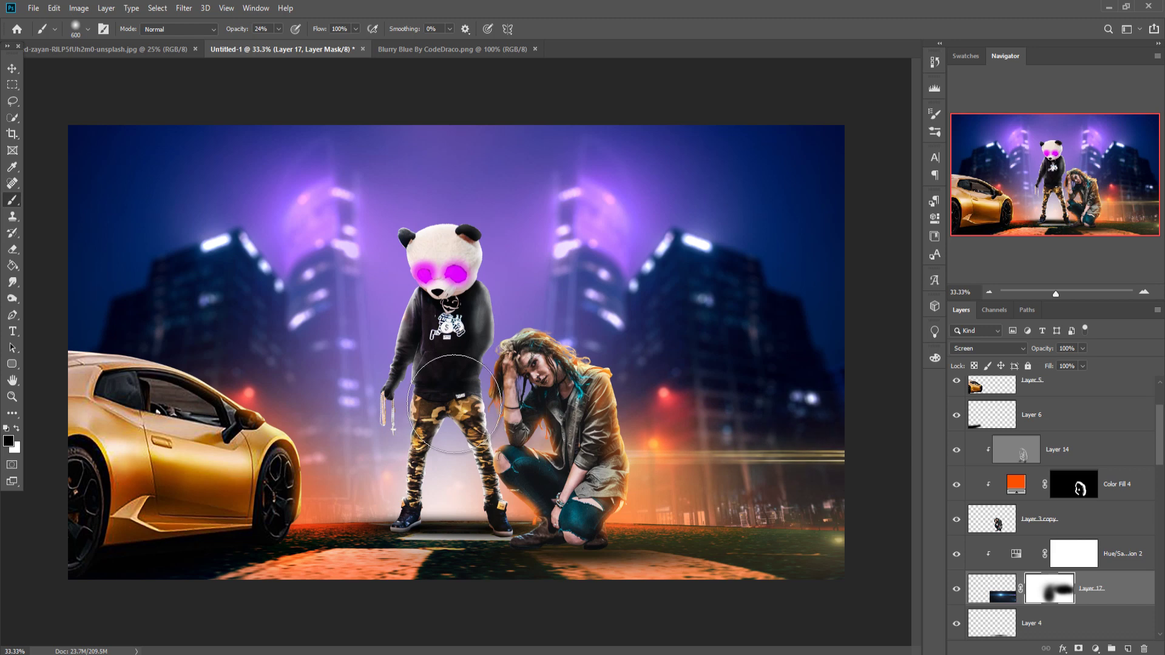
pyautogui.moveTo(777, 534); pyautogui.dragTo(833, 540)
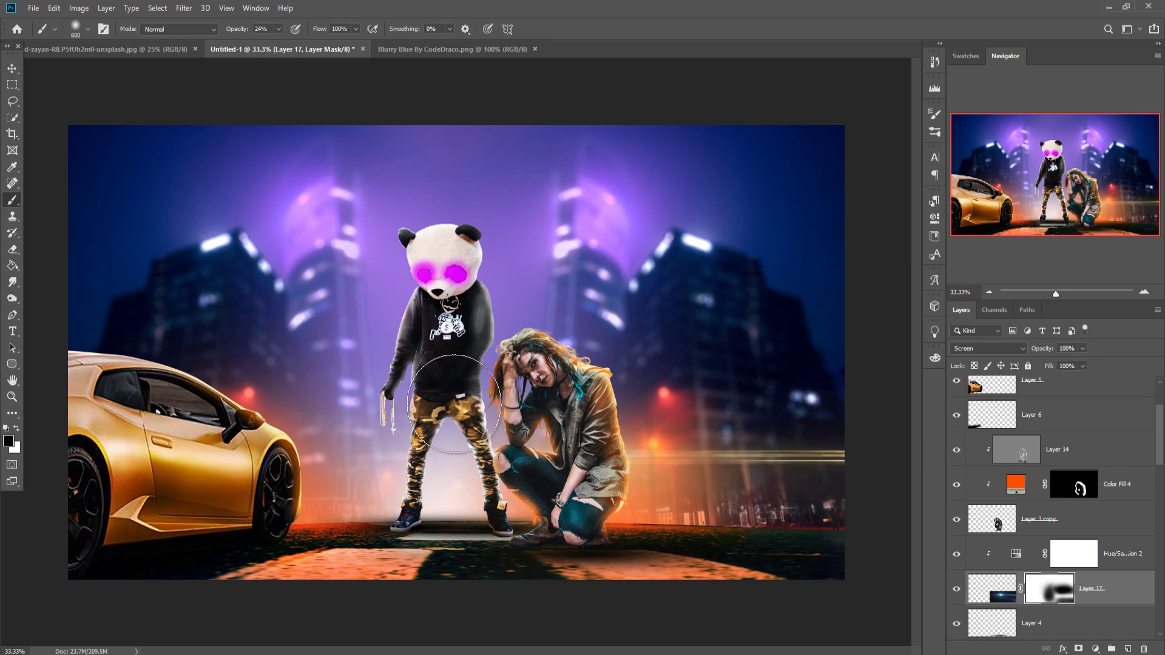
pyautogui.click(454, 403)
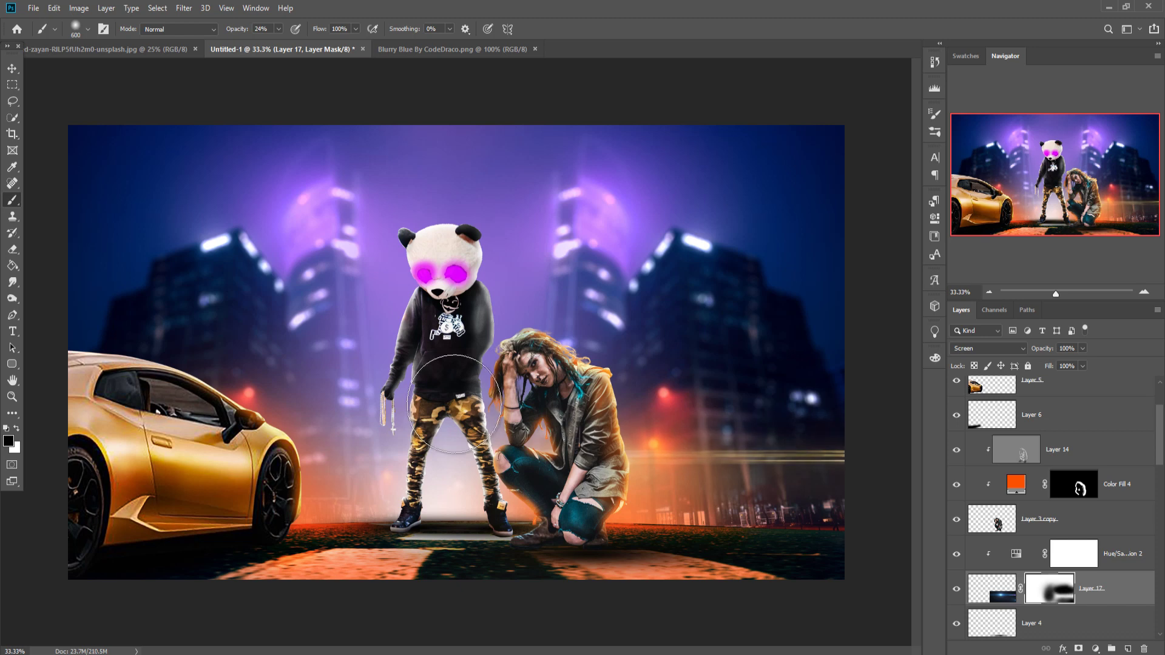
pyautogui.press('v')
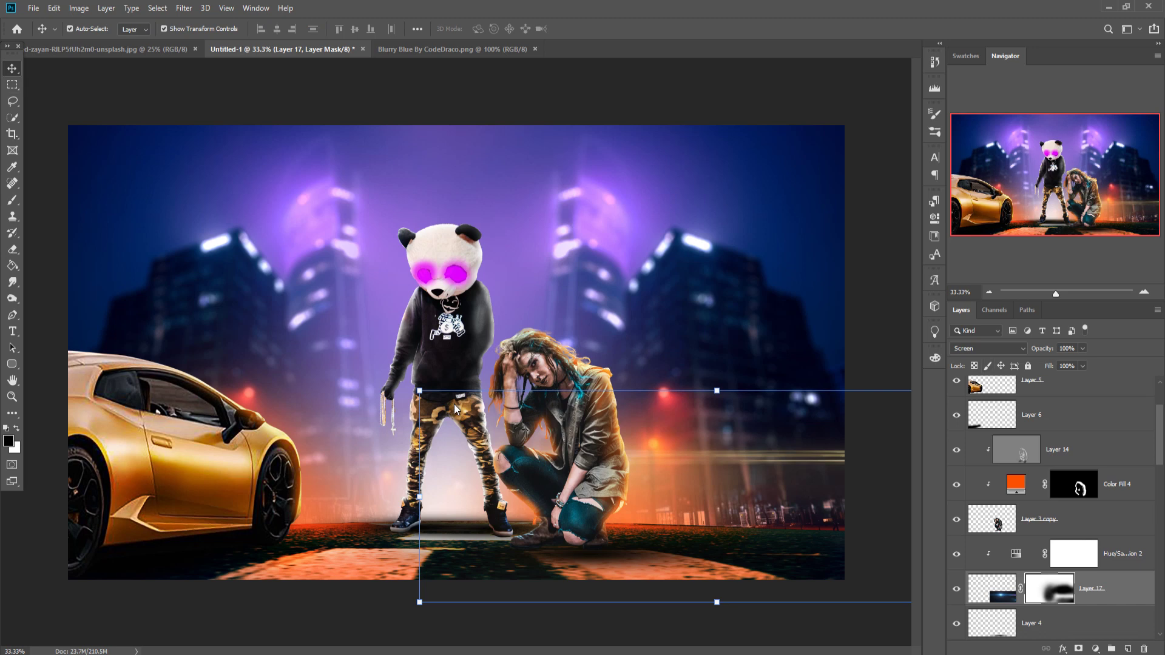
# Step: Stamp all visible layers into a new layer above Layer 15 and convert it to a Smart Object
pyautogui.scroll(3, 1055, 504)
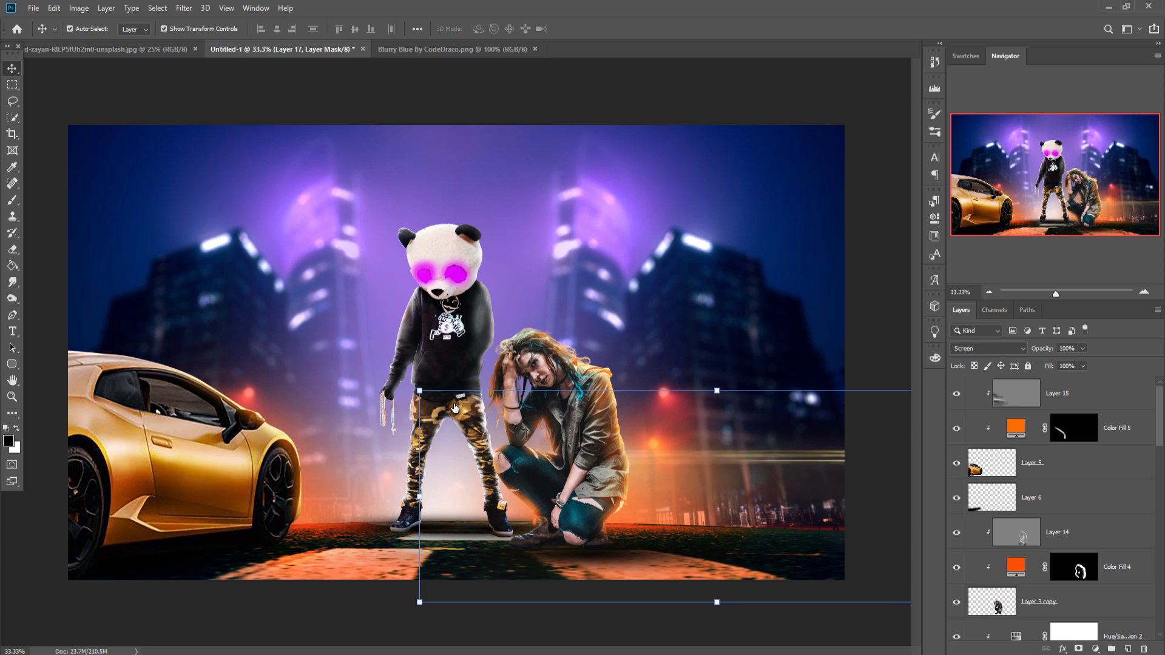
pyautogui.click(455, 408)
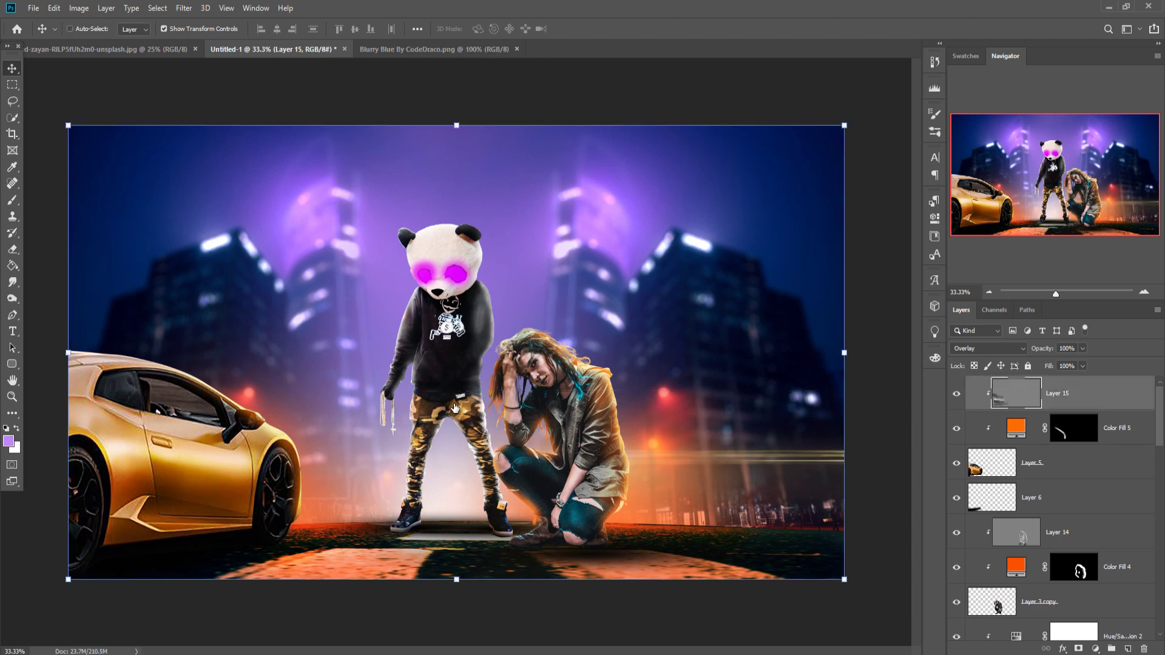
pyautogui.hotkey('ctrl', 'shift', 'alt', 'e')
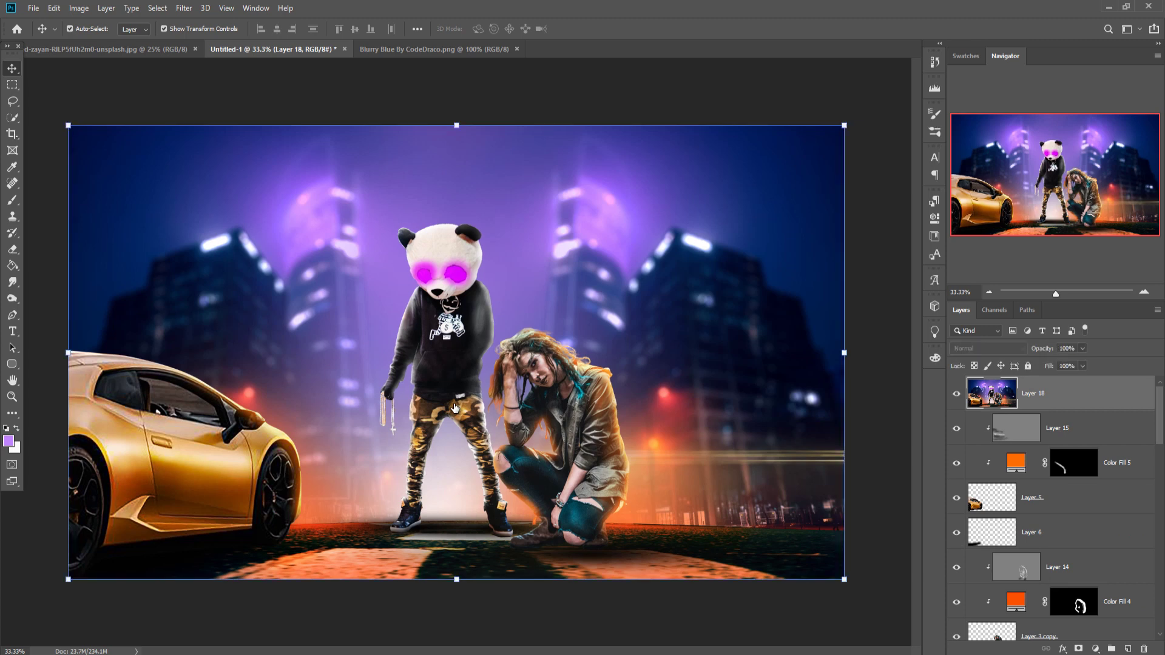
pyautogui.rightClick(1056, 393)
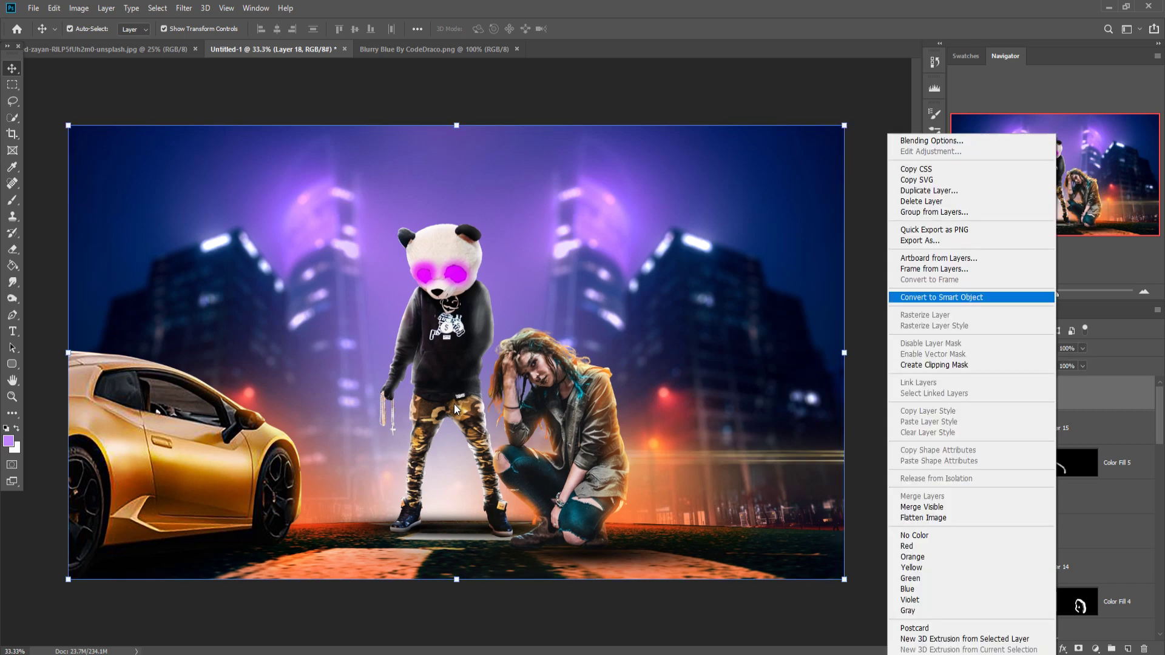
pyautogui.press('Return')
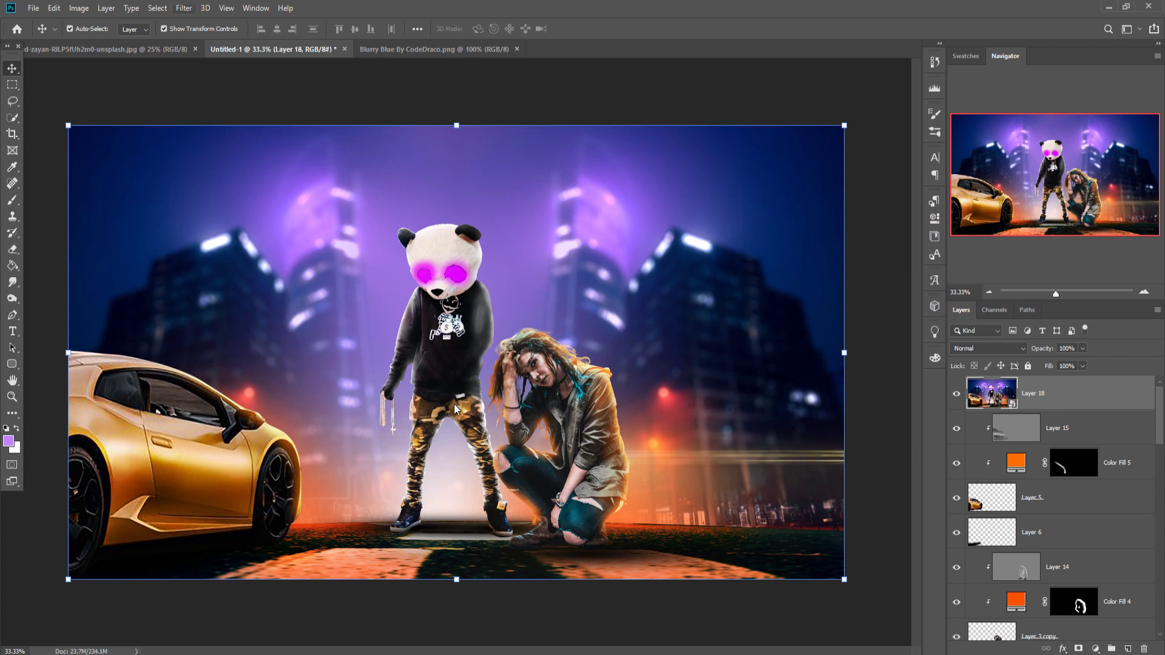
# Step: Open the Camera Raw Filter on the merged Smart Object and set Exposure to -0.60
pyautogui.hotkey('alt', 't')
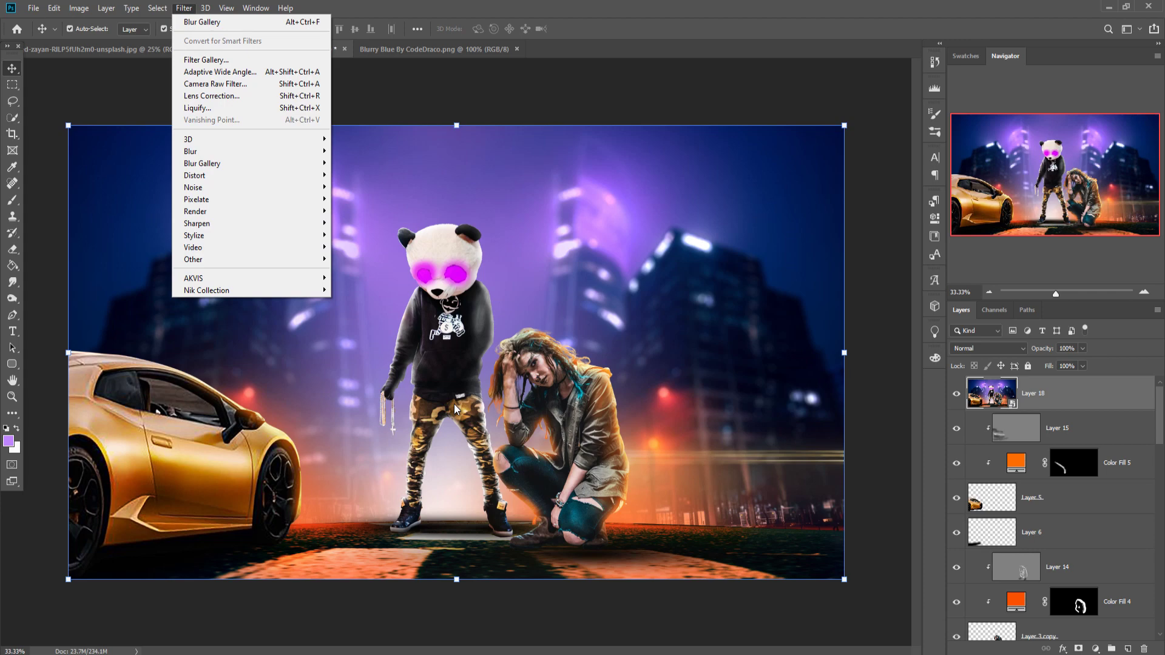
pyautogui.press('c')
pyautogui.press('Return')
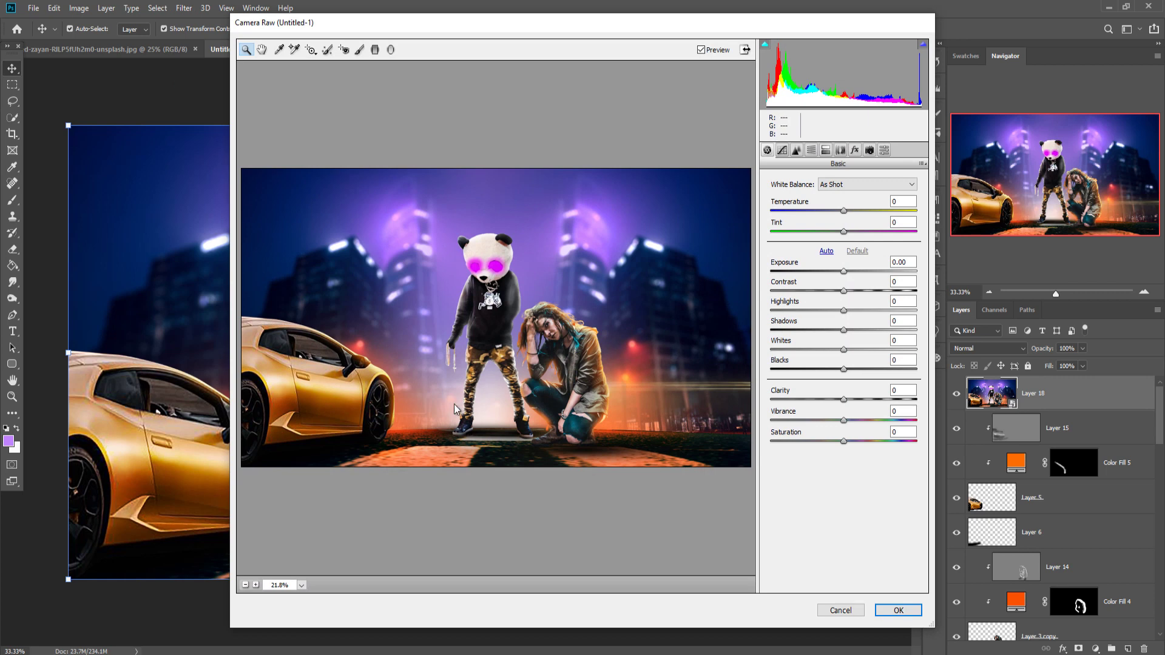
pyautogui.press('Tab')
pyautogui.press('Down')
pyautogui.press('Down')
pyautogui.press('Down')
pyautogui.press('Down')
pyautogui.press('Down')
pyautogui.press('Down')
pyautogui.press('Down')
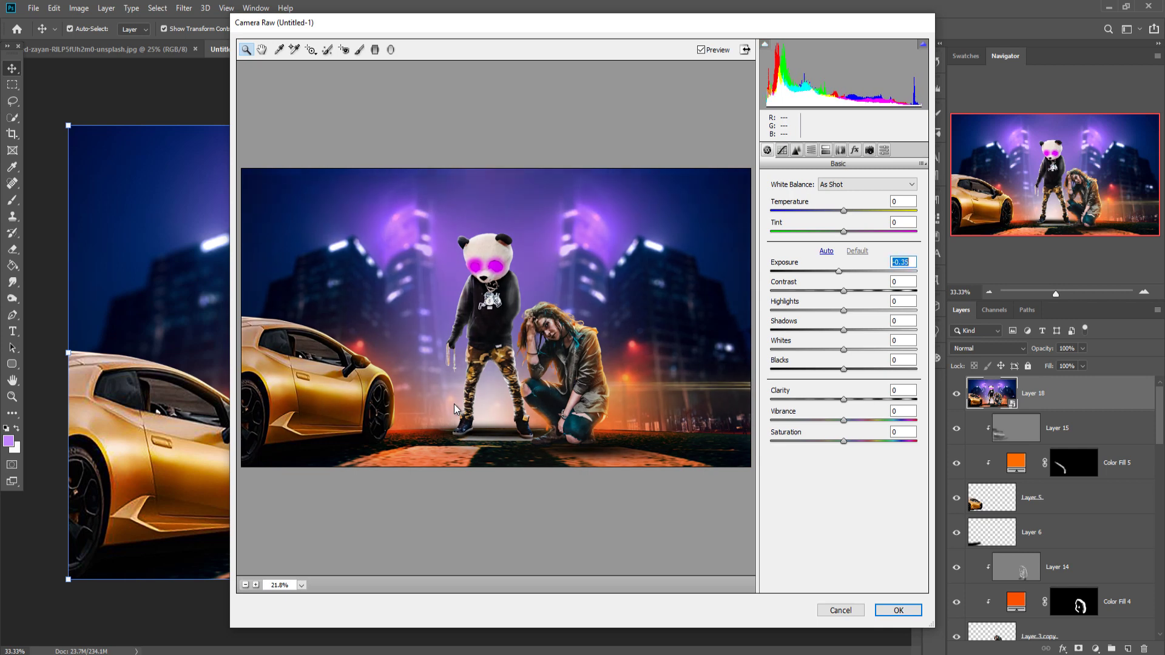
pyautogui.press('Down')
pyautogui.press('Down')
pyautogui.press('Down')
pyautogui.press('Down')
pyautogui.press('Down')
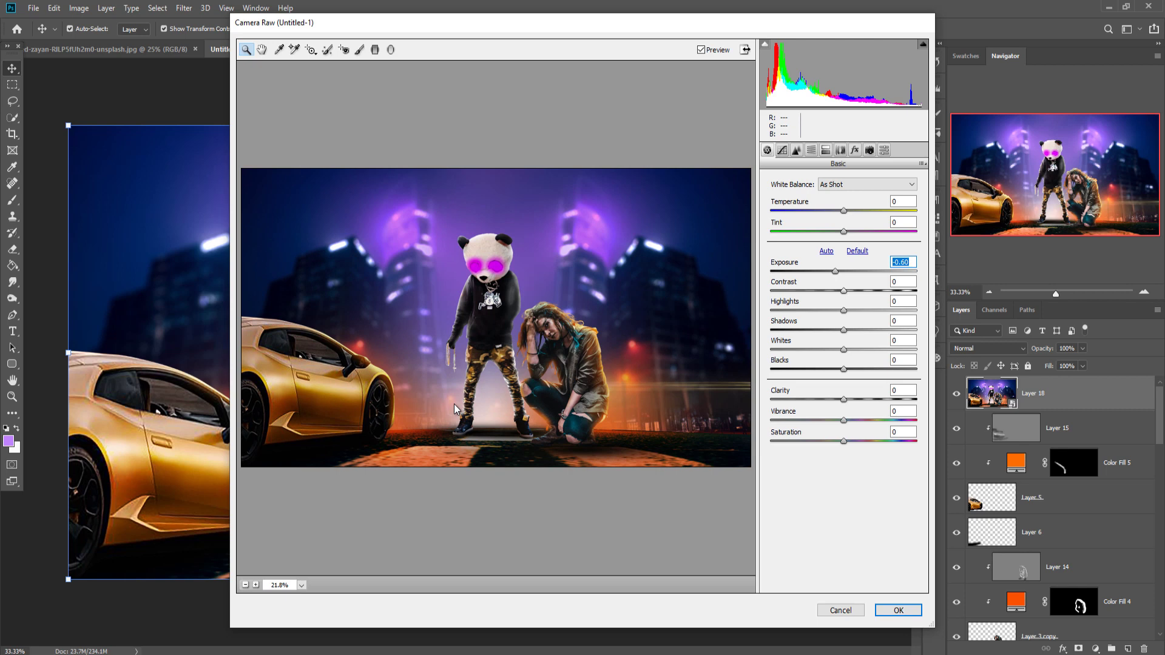
# Step: Set Highlights to +12
pyautogui.press('Tab')
pyautogui.press('Tab')
pyautogui.press('Up')
pyautogui.press('Up')
pyautogui.press('Up')
pyautogui.press('Up')
pyautogui.press('Up')
pyautogui.press('Up')
pyautogui.press('Up')
pyautogui.press('Up')
pyautogui.press('Up')
pyautogui.press('Up')
pyautogui.press('Up')
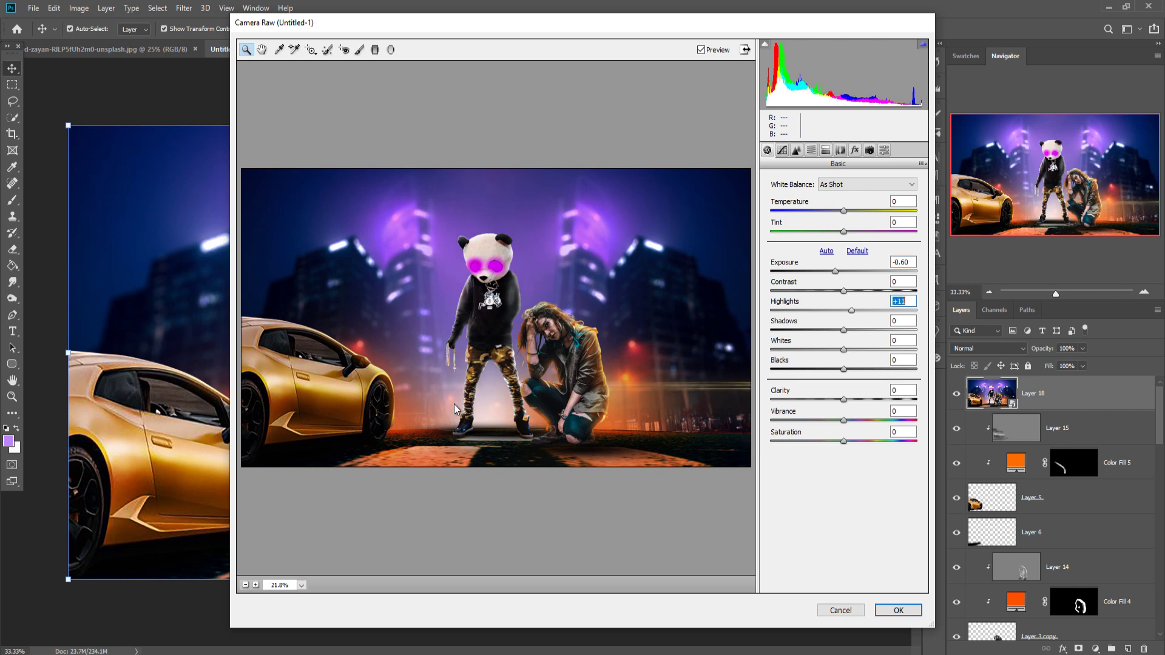
pyautogui.press('Up')
# Step: Set Whites to +12 and Blacks to -15
pyautogui.press('Tab')
pyautogui.press('Tab')
pyautogui.hotkey('shift', 'Up')
pyautogui.press('Up')
pyautogui.press('Up')
pyautogui.press('Tab')
pyautogui.hotkey('shift', 'Down')
pyautogui.press('Down')
pyautogui.press('Down')
pyautogui.press('Down')
pyautogui.press('Down')
pyautogui.press('Down')
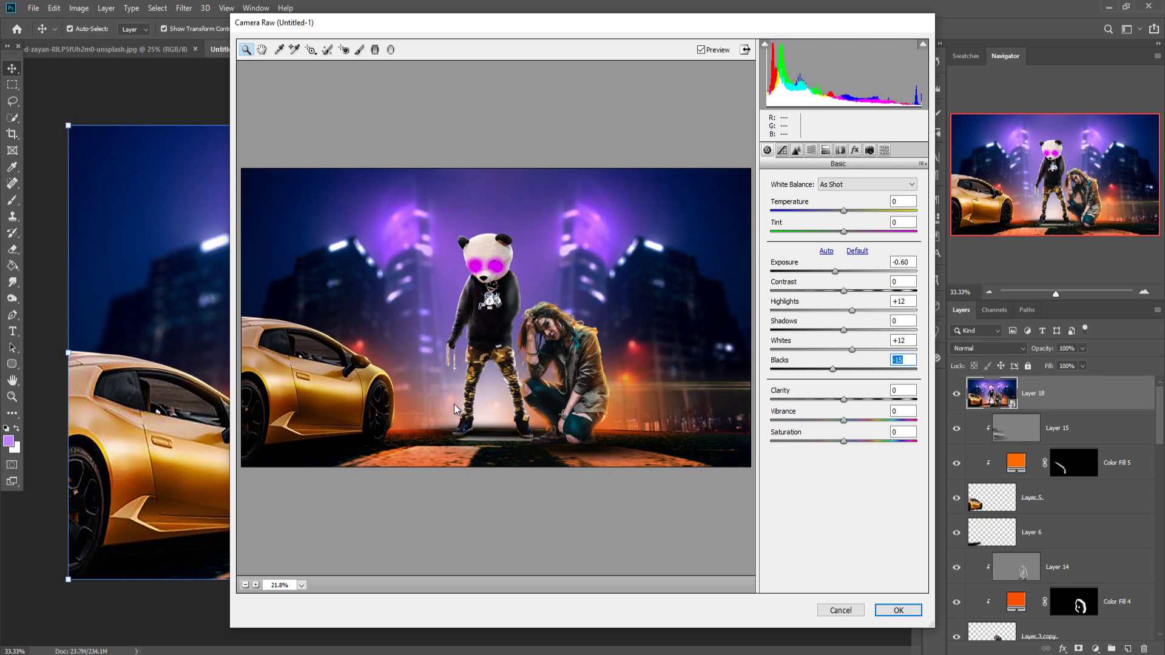
# Step: Set Shadows to -18
pyautogui.hotkey('shift', 'Tab')
pyautogui.hotkey('shift', 'Tab')
pyautogui.press('Down')
pyautogui.press('Down')
pyautogui.press('Down')
pyautogui.press('Down')
pyautogui.press('Down')
pyautogui.press('Down')
pyautogui.press('Down')
pyautogui.press('Down')
pyautogui.press('Down')
pyautogui.press('Down')
pyautogui.press('Down')
pyautogui.press('Down')
pyautogui.press('Down')
pyautogui.press('Down')
pyautogui.press('Down')
pyautogui.press('Down')
pyautogui.press('Down')
pyautogui.press('Down')
pyautogui.press('Down')
pyautogui.press('Down')
pyautogui.press('Down')
pyautogui.press('Up')
pyautogui.press('Up')
pyautogui.press('Up')
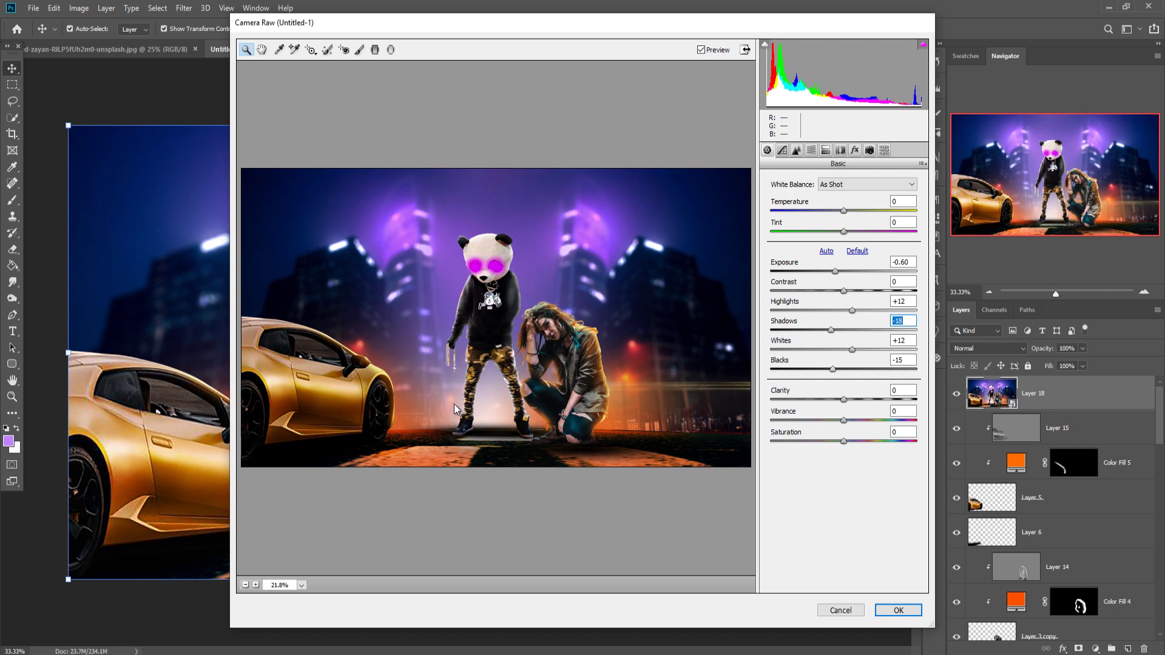
# Step: Raise Blacks slightly and open the Detail settings for sharpening and noise reduction
pyautogui.press('Tab')
pyautogui.press('Tab')
pyautogui.press('Up')
pyautogui.press('Up')
pyautogui.hotkey('shift', 'Tab')
pyautogui.hotkey('shift', 'Tab')
pyautogui.hotkey('ctrl', 'alt', '3')
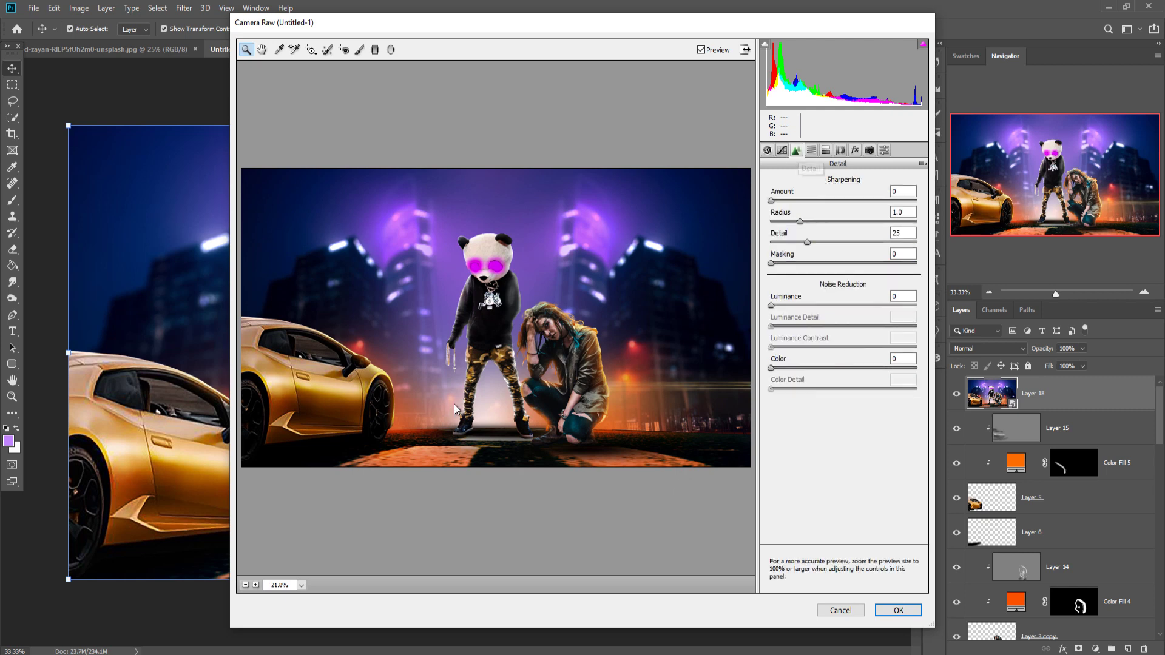
# Step: Set Highlights to +17 in the parametric tone curve
pyautogui.moveTo(773, 200); pyautogui.dragTo(850, 200)
pyautogui.hotkey('ctrl', 'alt', '2')
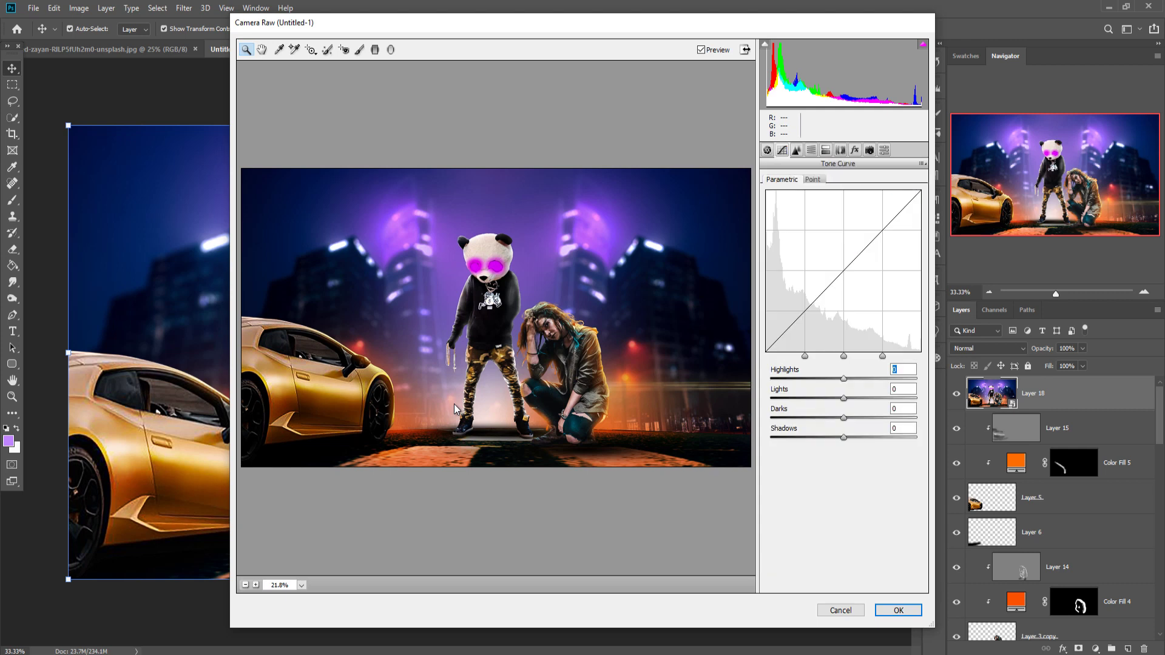
pyautogui.moveTo(844, 378); pyautogui.dragTo(855, 378)
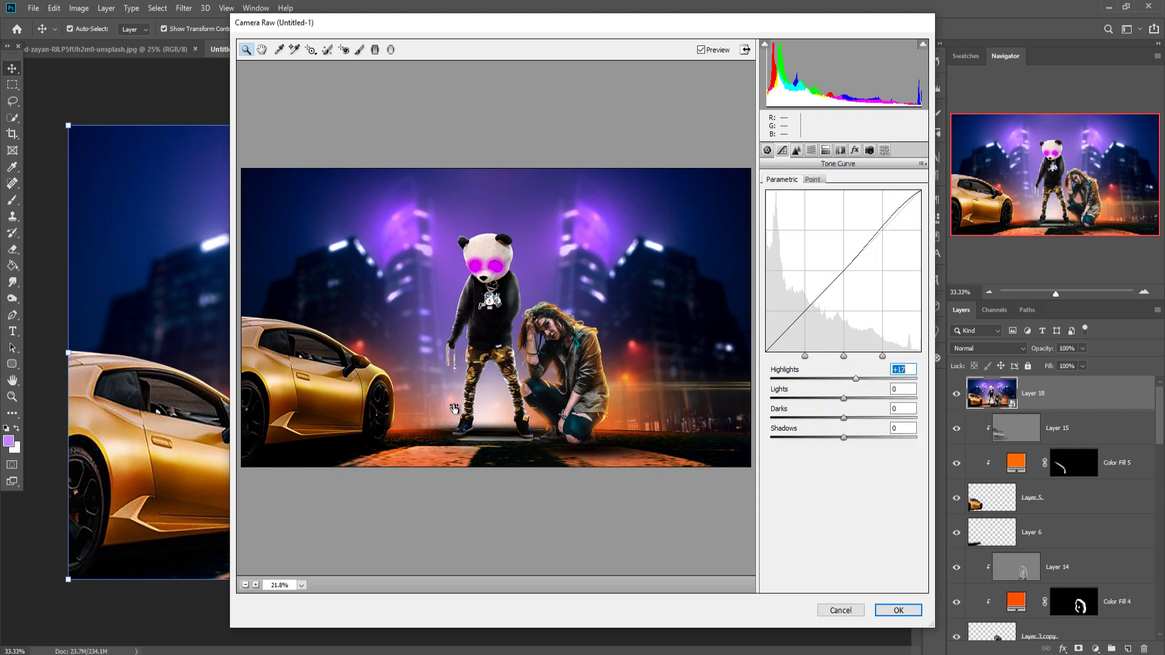
# Step: Set the tone curve's Lights to +24
pyautogui.press('Tab')
pyautogui.hotkey('shift', 'Up')
pyautogui.hotkey('shift', 'Up')
pyautogui.press('Up')
pyautogui.press('Up')
pyautogui.press('Up')
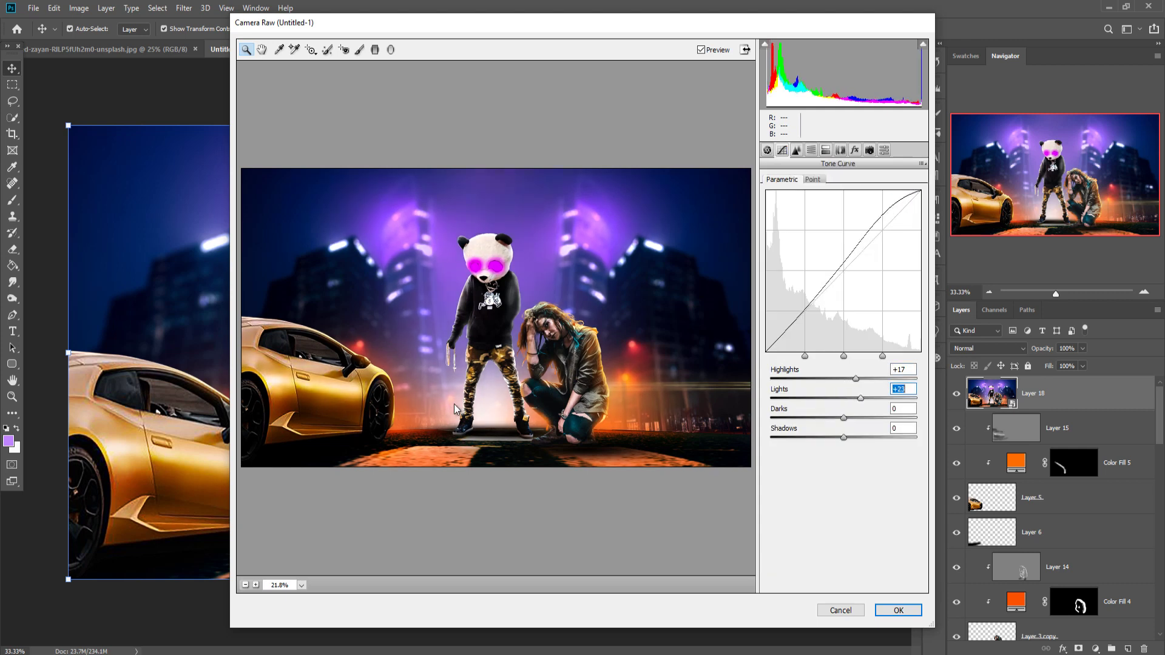
pyautogui.press('Up')
pyautogui.press('Up')
pyautogui.press('Up')
pyautogui.press('Up')
pyautogui.press('Down')
pyautogui.press('Down')
pyautogui.press('Down')
# Step: Set the tone curve's Darks to -6
pyautogui.press('Tab')
pyautogui.hotkey('shift', 'Up')
pyautogui.press('Up')
pyautogui.press('Up')
pyautogui.press('Up')
pyautogui.press('Up')
pyautogui.press('Up')
pyautogui.press('Up')
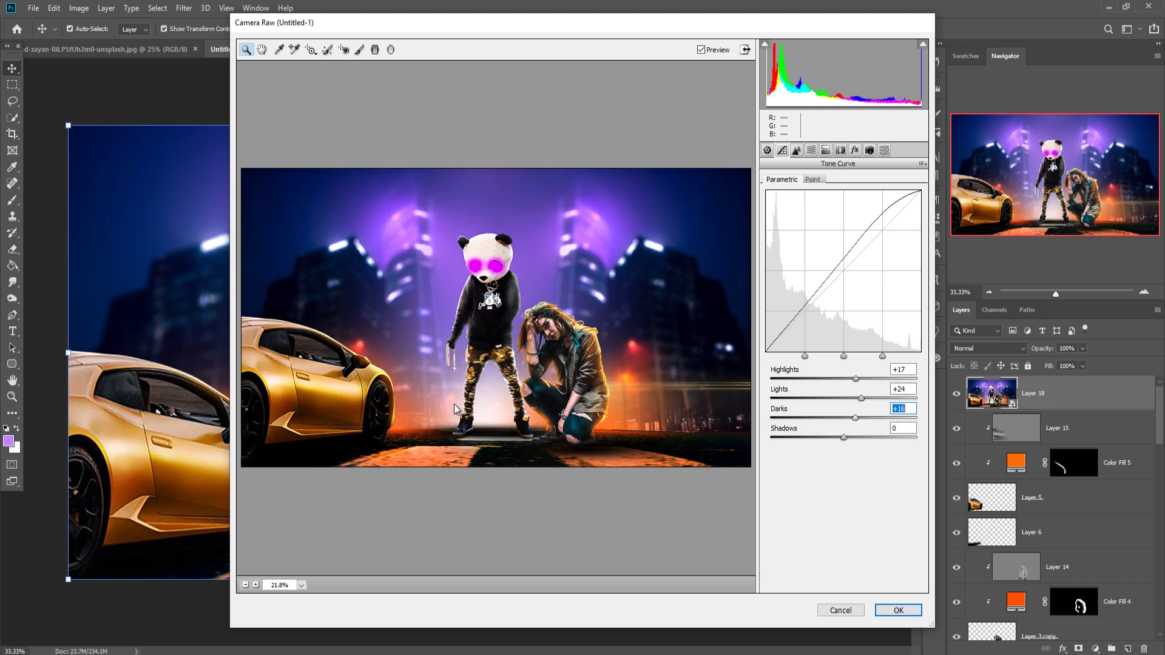
pyautogui.hotkey('shift', 'Down')
pyautogui.hotkey('shift', 'Down')
pyautogui.press('Down')
pyautogui.press('Down')
pyautogui.press('Down')
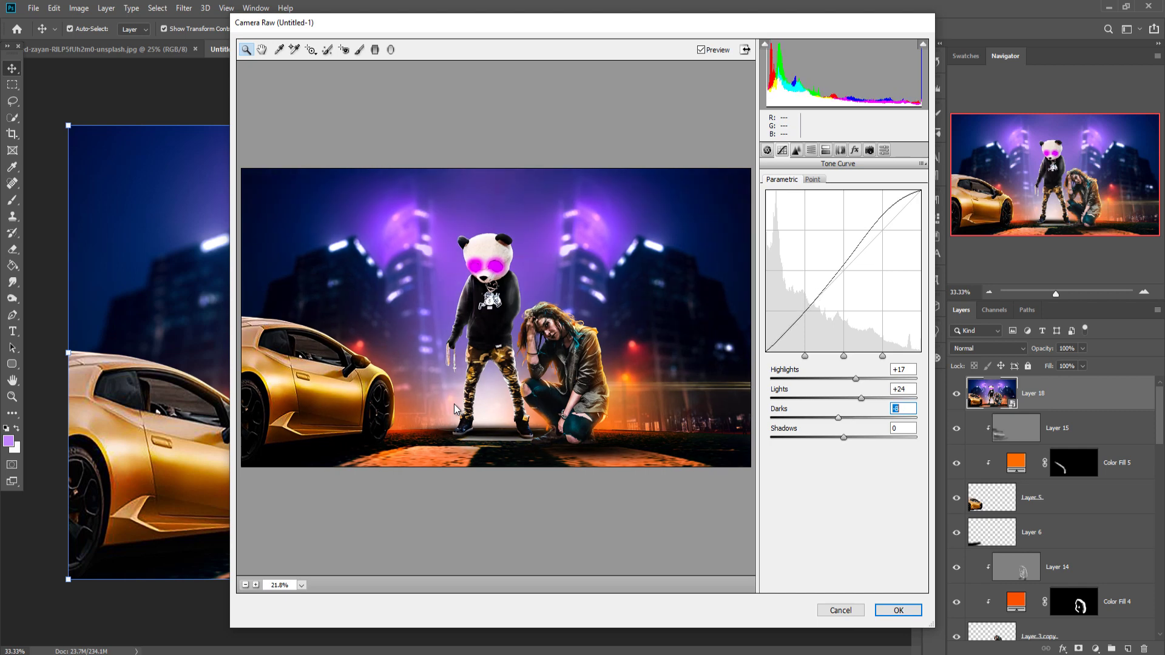
pyautogui.press('Up')
# Step: Set the tone curve's Shadows to -10
pyautogui.press('Tab')
pyautogui.hotkey('shift', 'Up')
pyautogui.press('Up')
pyautogui.press('Up')
pyautogui.hotkey('shift', 'Down')
pyautogui.hotkey('shift', 'Down')
pyautogui.press('Down')
pyautogui.press('Down')
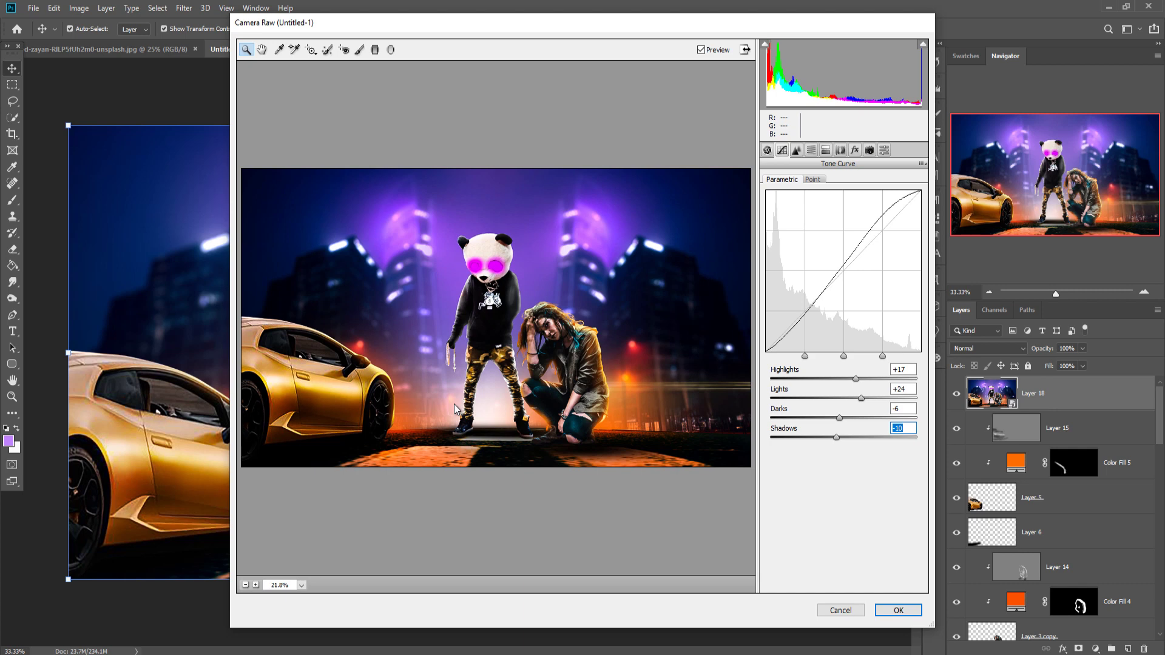
# Step: Shift the hue of the Blues to -34 in the HSL adjustments
pyautogui.hotkey('ctrl', 'alt', '5')
pyautogui.hotkey('ctrl', 'alt', '4')
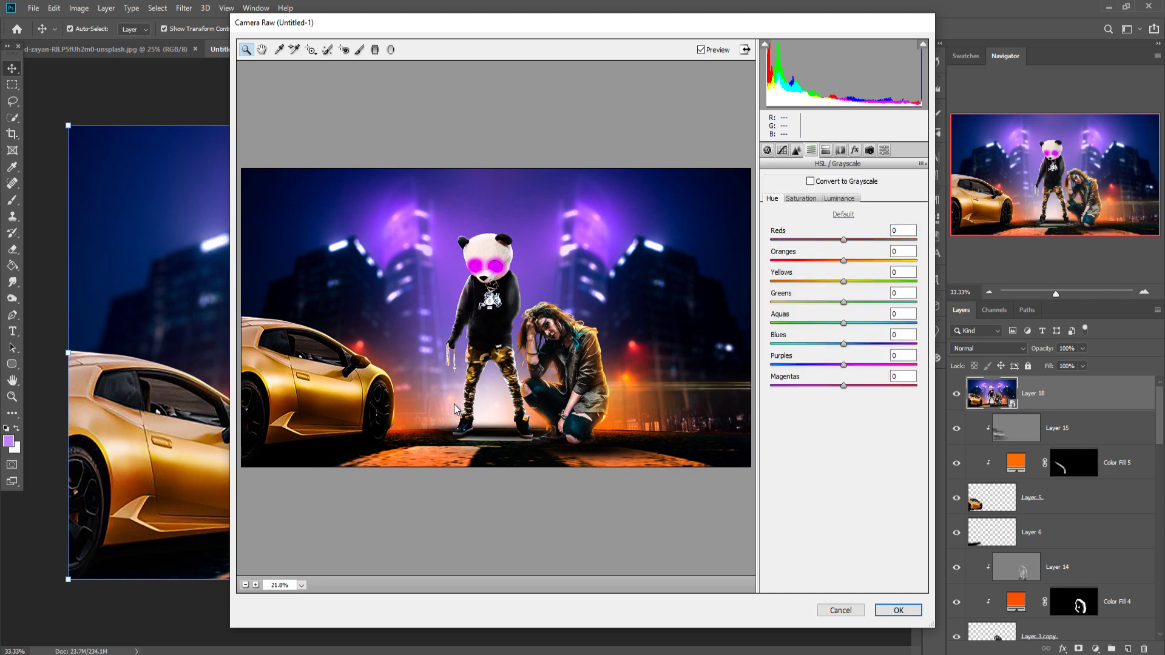
pyautogui.press('Tab')
pyautogui.press('Tab')
pyautogui.press('Tab')
pyautogui.press('Tab')
pyautogui.press('Tab')
pyautogui.press('Tab')
pyautogui.hotkey('shift', 'Down')
pyautogui.hotkey('shift', 'Down')
pyautogui.press('Down')
pyautogui.press('Down')
pyautogui.press('Down')
pyautogui.press('Down')
pyautogui.press('Down')
pyautogui.press('Down')
pyautogui.press('Down')
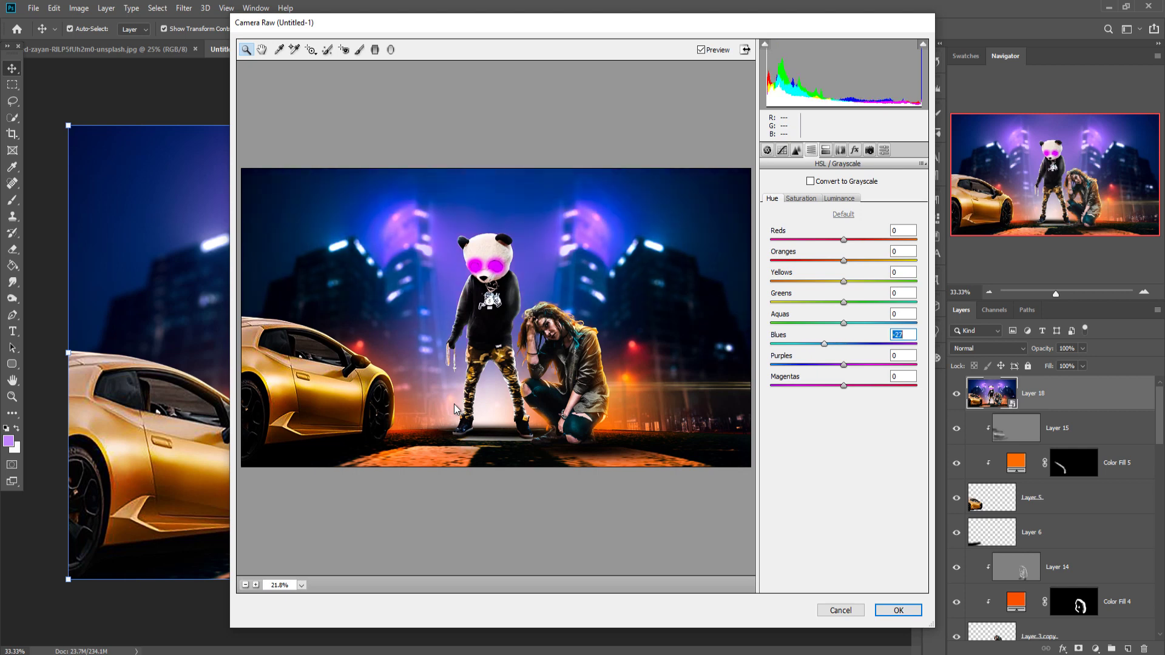
pyautogui.hotkey('shift', 'Down')
pyautogui.press('Down')
pyautogui.press('Down')
pyautogui.press('Down')
pyautogui.press('Down')
pyautogui.press('Down')
pyautogui.press('Down')
pyautogui.press('Down')
pyautogui.press('Down')
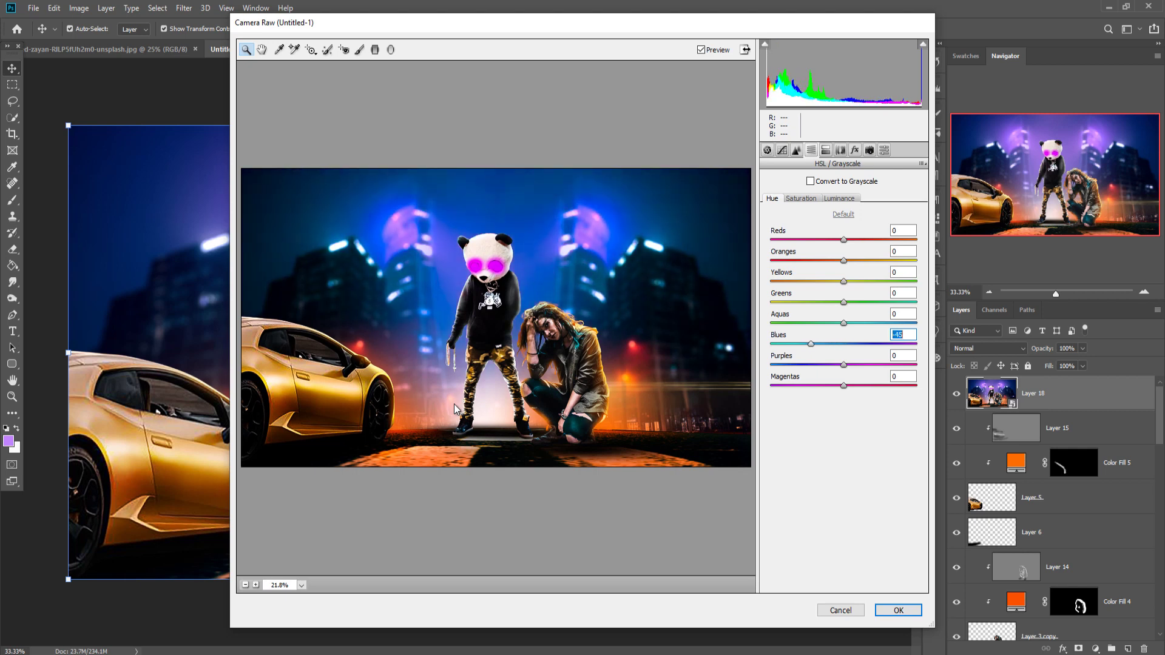
pyautogui.hotkey('shift', 'Up')
pyautogui.press('Up')
pyautogui.press('Up')
pyautogui.press('Up')
pyautogui.press('Up')
pyautogui.press('Up')
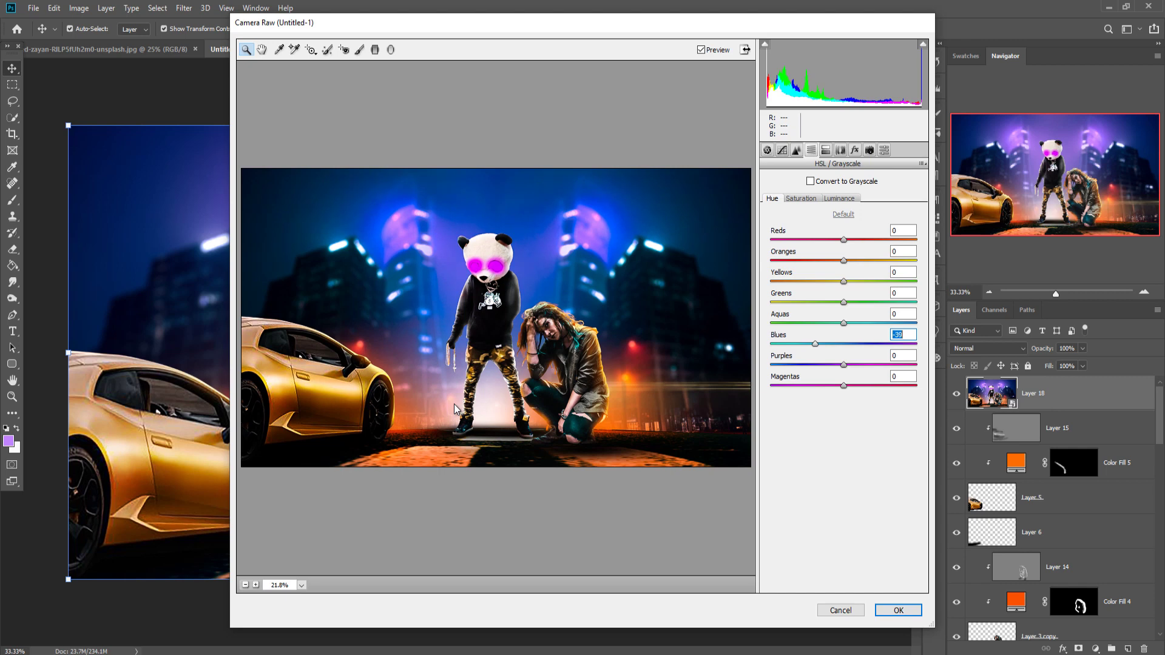
pyautogui.press('Down')
pyautogui.press('Down')
pyautogui.press('Down')
pyautogui.press('Down')
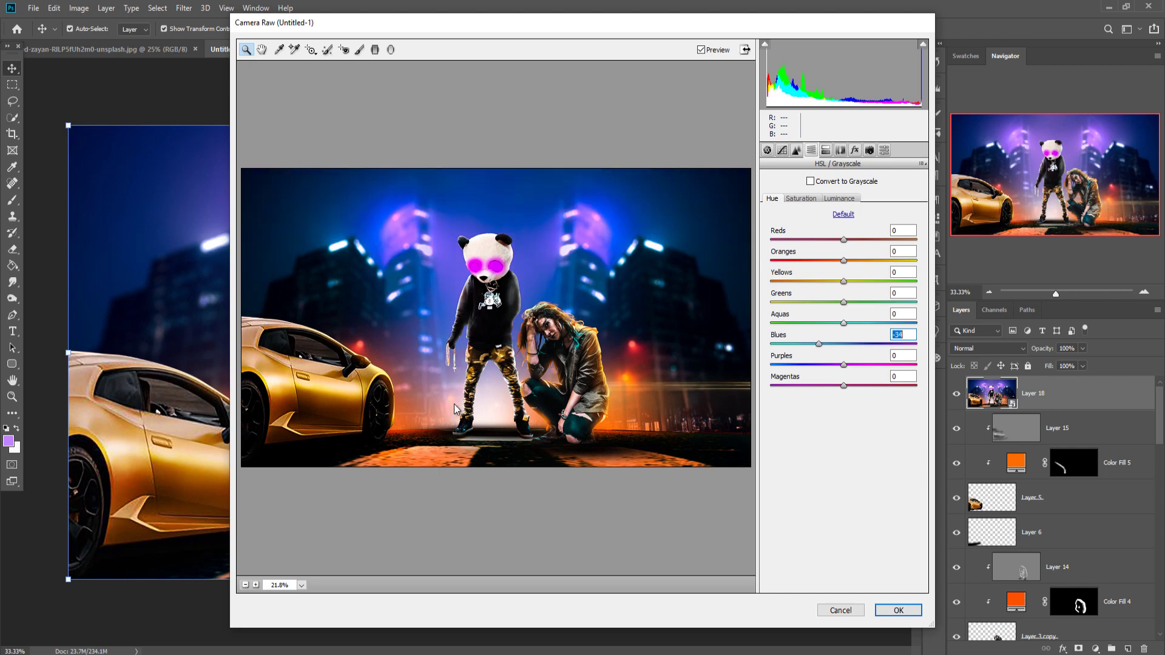
# Step: Lower the saturation of the Blues to -65 in the HSL adjustments
pyautogui.hotkey('shift', 'Tab')
pyautogui.hotkey('ctrl', 'alt', 'shift', 's')
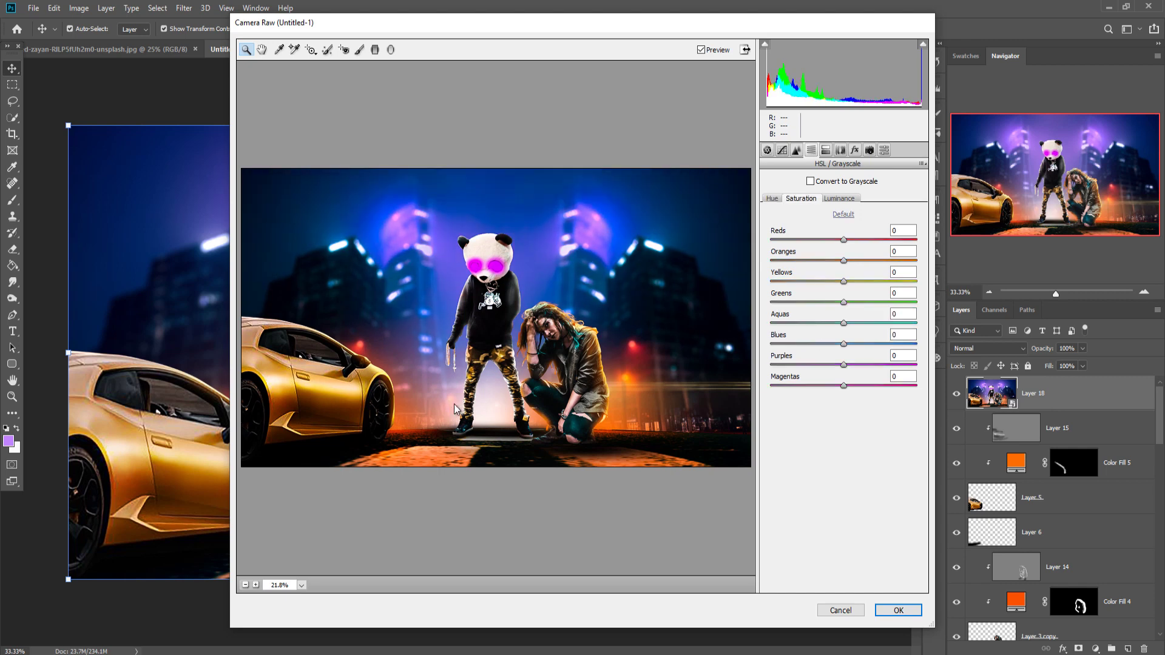
pyautogui.press('Tab')
pyautogui.press('Down')
pyautogui.press('Down')
pyautogui.press('Down')
pyautogui.press('Down')
pyautogui.press('Down')
pyautogui.press('Down')
pyautogui.press('Down')
pyautogui.press('Down')
pyautogui.press('Down')
pyautogui.press('Down')
pyautogui.press('Down')
pyautogui.press('Down')
pyautogui.press('Down')
pyautogui.press('Down')
pyautogui.press('Down')
pyautogui.press('Down')
pyautogui.press('Down')
pyautogui.press('Down')
pyautogui.press('Down')
pyautogui.press('Down')
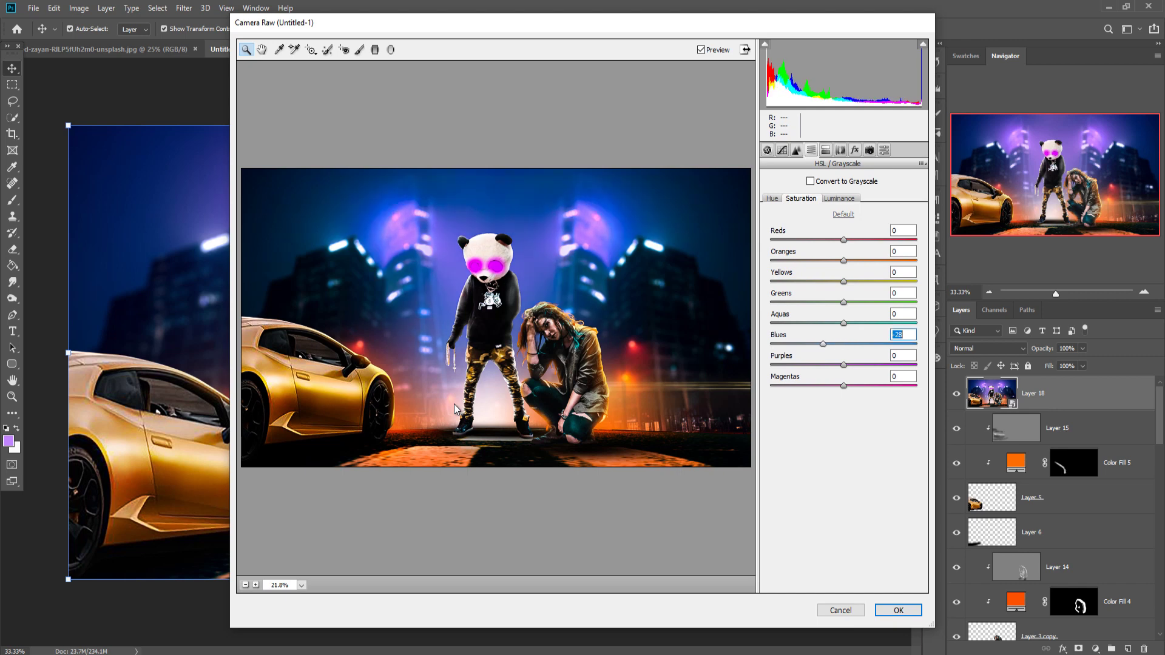
pyautogui.press('Down')
pyautogui.press('Down')
pyautogui.press('Down')
pyautogui.press('Down')
pyautogui.press('Down')
pyautogui.press('Down')
pyautogui.press('Down')
pyautogui.press('Down')
pyautogui.press('Down')
pyautogui.press('Down')
pyautogui.press('Down')
pyautogui.press('Down')
pyautogui.press('Down')
pyautogui.press('Down')
pyautogui.press('Down')
pyautogui.press('Down')
pyautogui.press('Down')
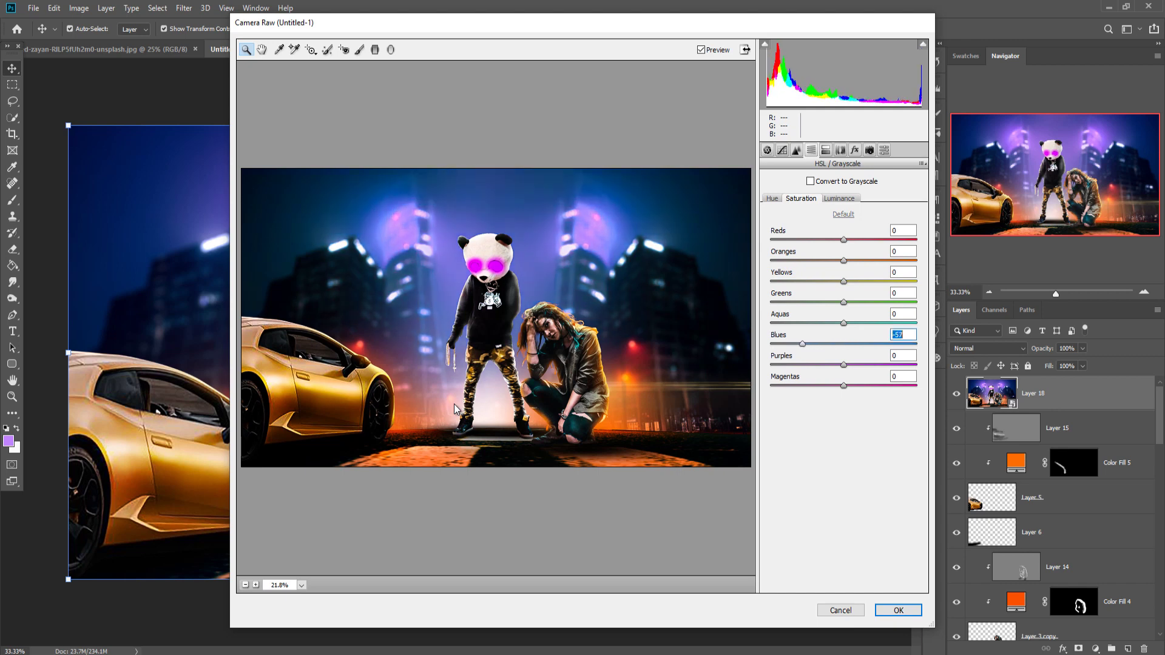
# Step: Set the saturation of the Aquas to +71
pyautogui.hotkey('shift', 'Tab')
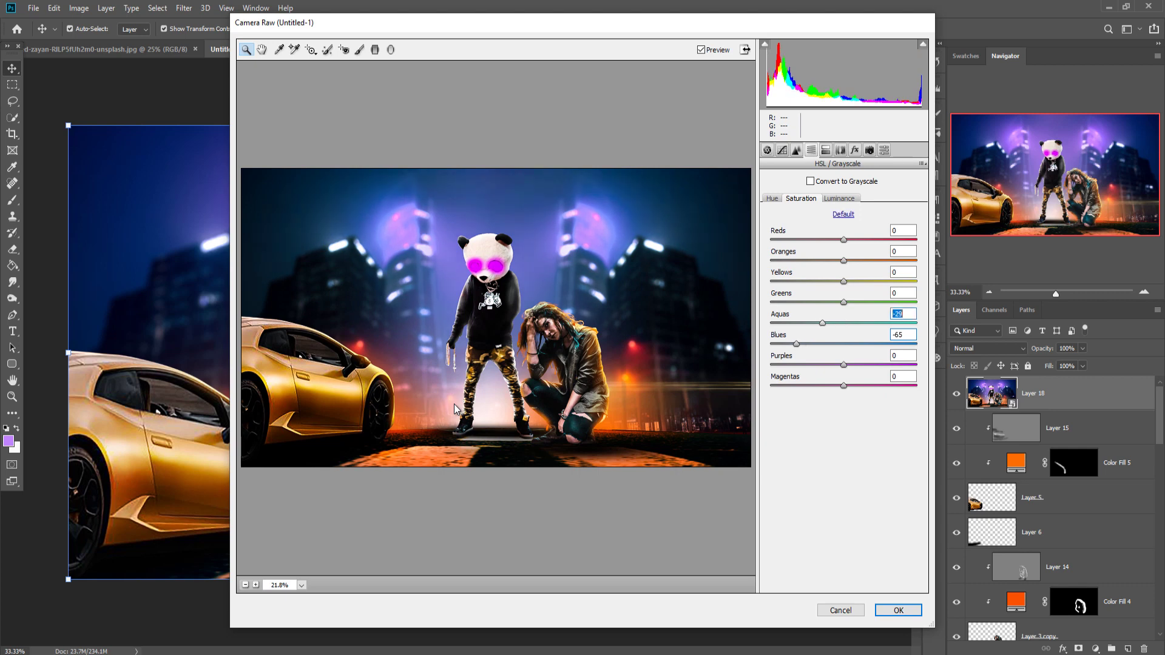
pyautogui.press('Up')
pyautogui.press('Up')
pyautogui.press('Up')
pyautogui.press('Up')
pyautogui.press('Up')
pyautogui.press('Up')
pyautogui.press('Up')
pyautogui.press('Up')
pyautogui.press('Up')
pyautogui.press('Up')
pyautogui.press('Up')
pyautogui.press('Up')
pyautogui.press('Up')
pyautogui.press('Up')
pyautogui.press('Up')
pyautogui.press('Up')
pyautogui.press('Up')
pyautogui.press('Up')
pyautogui.press('Up')
pyautogui.press('Up')
pyautogui.hotkey('shift', 'Up')
pyautogui.hotkey('shift', 'Up')
pyautogui.hotkey('shift', 'Up')
pyautogui.hotkey('shift', 'Up')
# Step: Raise the saturation of the Blues to -44
pyautogui.press('Tab')
pyautogui.hotkey('shift', 'Up')
pyautogui.hotkey('shift', 'Up')
pyautogui.press('Up')
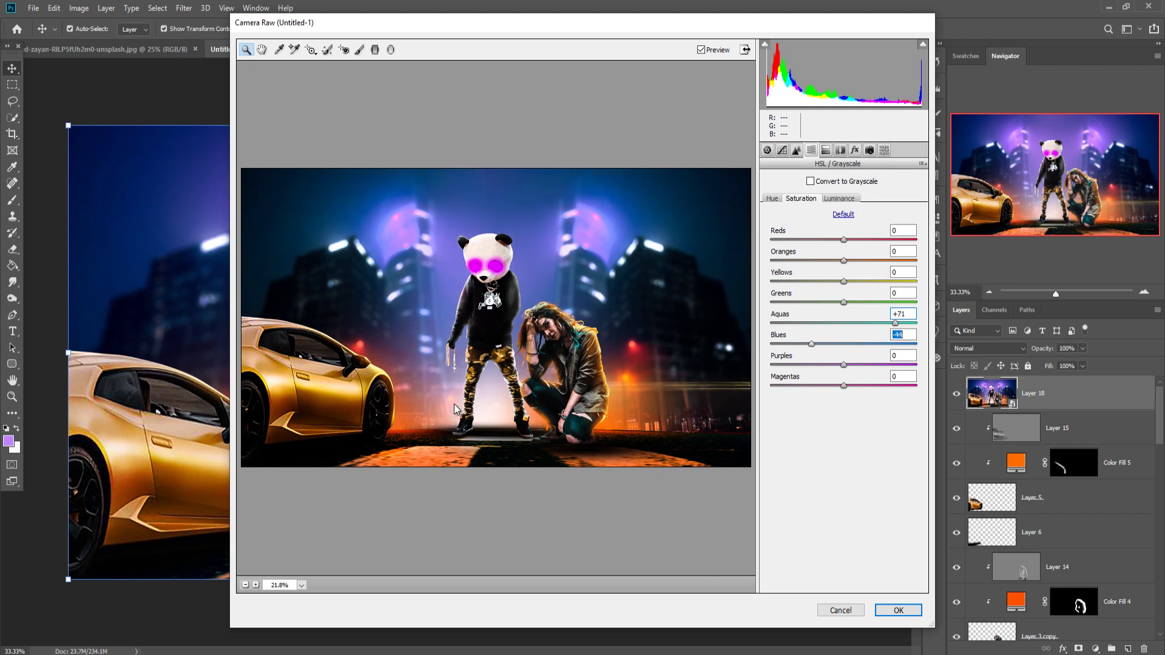
# Step: Lower the saturation of the Blues to -52 in the HSL adjustments
pyautogui.press('Down')
pyautogui.press('Down')
pyautogui.press('Down')
pyautogui.press('Down')
pyautogui.press('Down')
pyautogui.press('Down')
# Step: Raise the saturation of the Oranges to +19 in the HSL adjustments
pyautogui.hotkey('shift', 'Tab')
pyautogui.hotkey('shift', 'Tab')
pyautogui.hotkey('shift', 'Tab')
pyautogui.hotkey('shift', 'Tab')
pyautogui.hotkey('shift', 'Up')
pyautogui.hotkey('shift', 'Up')
pyautogui.press('Down')
pyautogui.press('Down')
# Step: Set the saturation of the Yellows to +13
pyautogui.press('Tab')
pyautogui.hotkey('shift', 'Up')
pyautogui.press('Up')
pyautogui.press('Up')
pyautogui.press('Up')
pyautogui.press('Up')
pyautogui.press('Up')
pyautogui.press('Up')
pyautogui.press('Up')
pyautogui.press('Down')
pyautogui.press('Down')
pyautogui.press('Down')
pyautogui.press('Down')
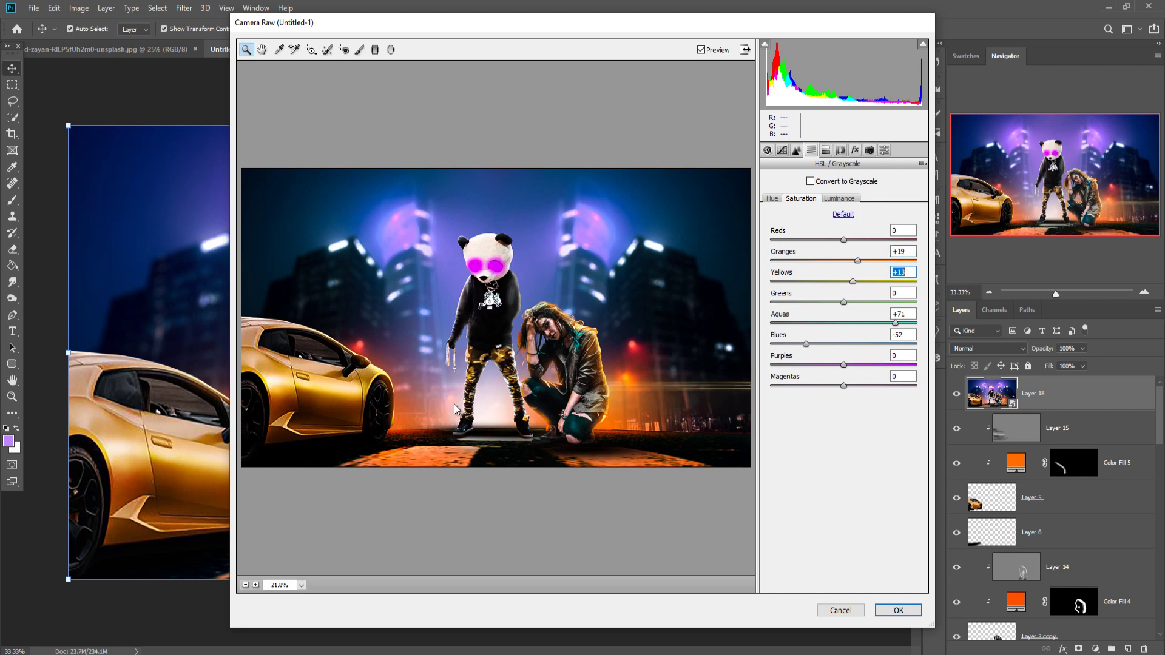
# Step: Add a Highlight Priority post-crop vignette with an amount of -13
pyautogui.hotkey('ctrl', 'alt', '7')
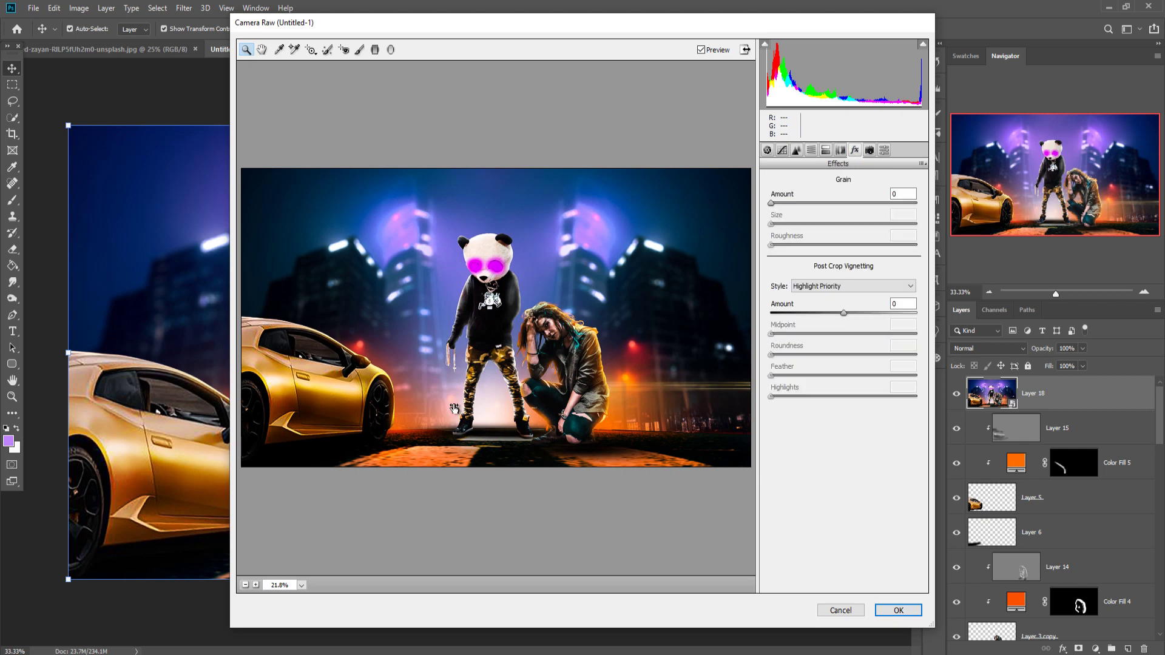
pyautogui.hotkey('shift', 'Down')
pyautogui.hotkey('shift', 'Down')
pyautogui.press('Down')
pyautogui.press('Down')
pyautogui.press('Down')
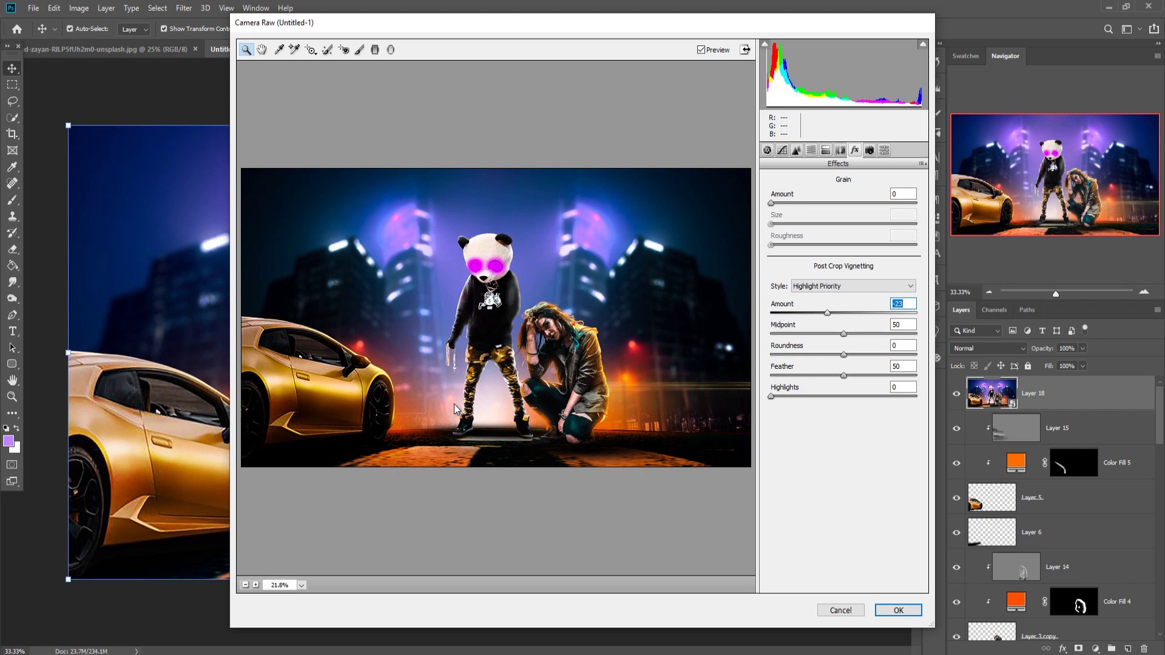
pyautogui.hotkey('shift', 'Up')
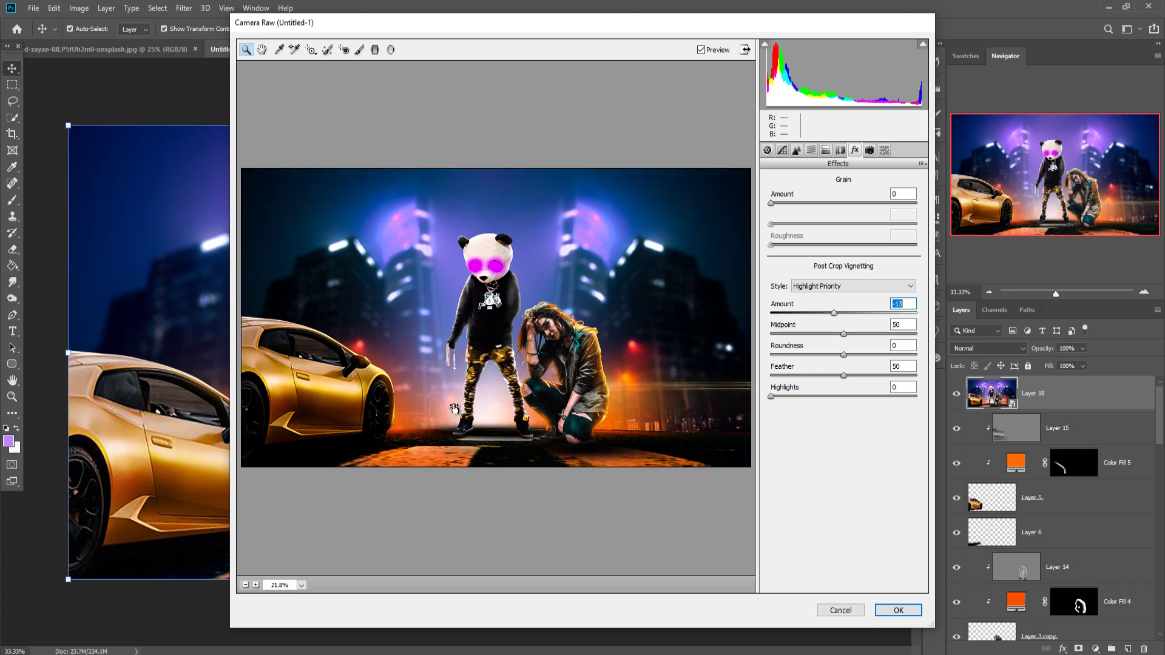
# Step: Split-tone the highlights with hue 39 and saturation 12, and apply the Camera Raw filter to the layer
pyautogui.hotkey('ctrl', 'alt', '5')
pyautogui.write('39')
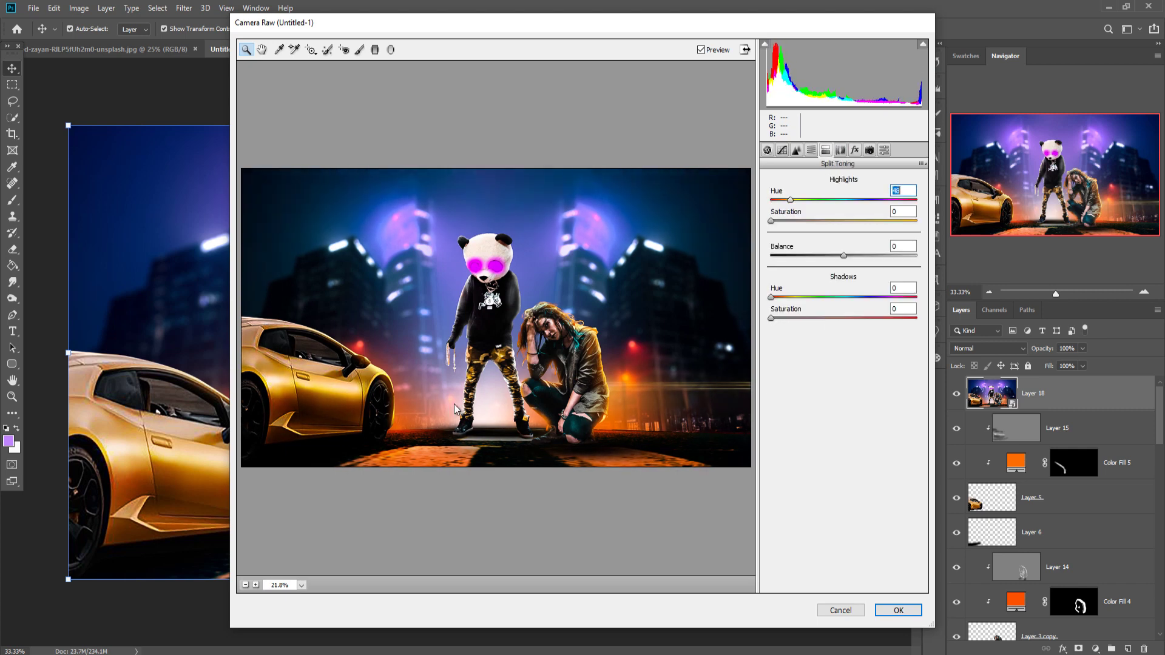
pyautogui.press('Tab')
pyautogui.write('12')
pyautogui.press('Return')
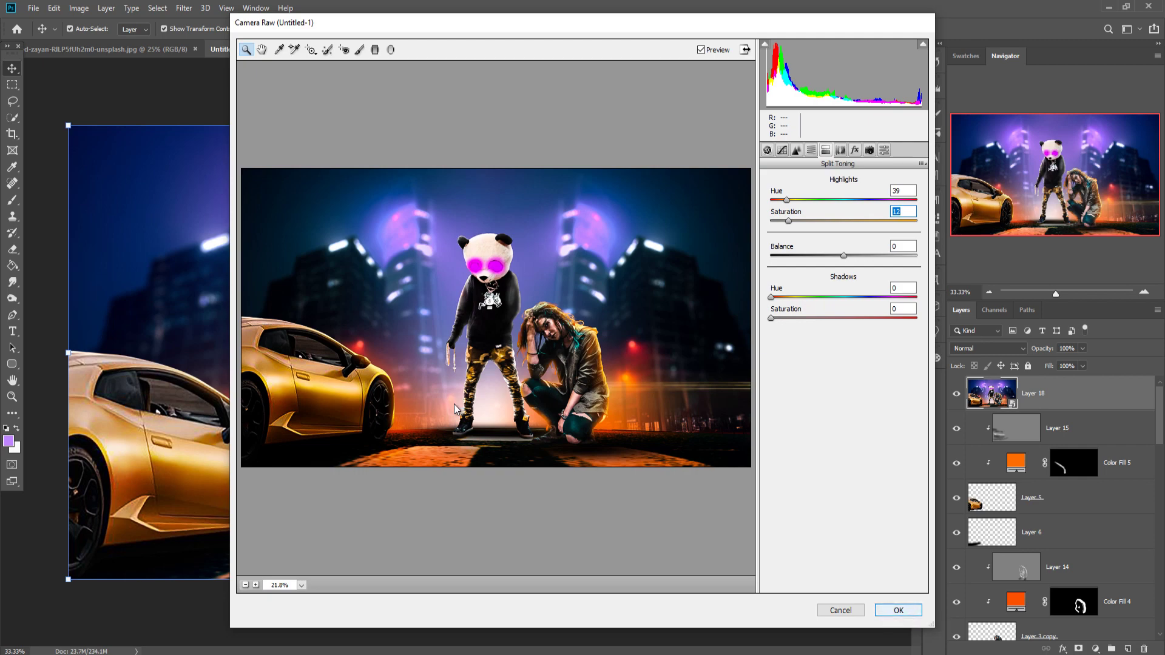
pyautogui.press('Return')
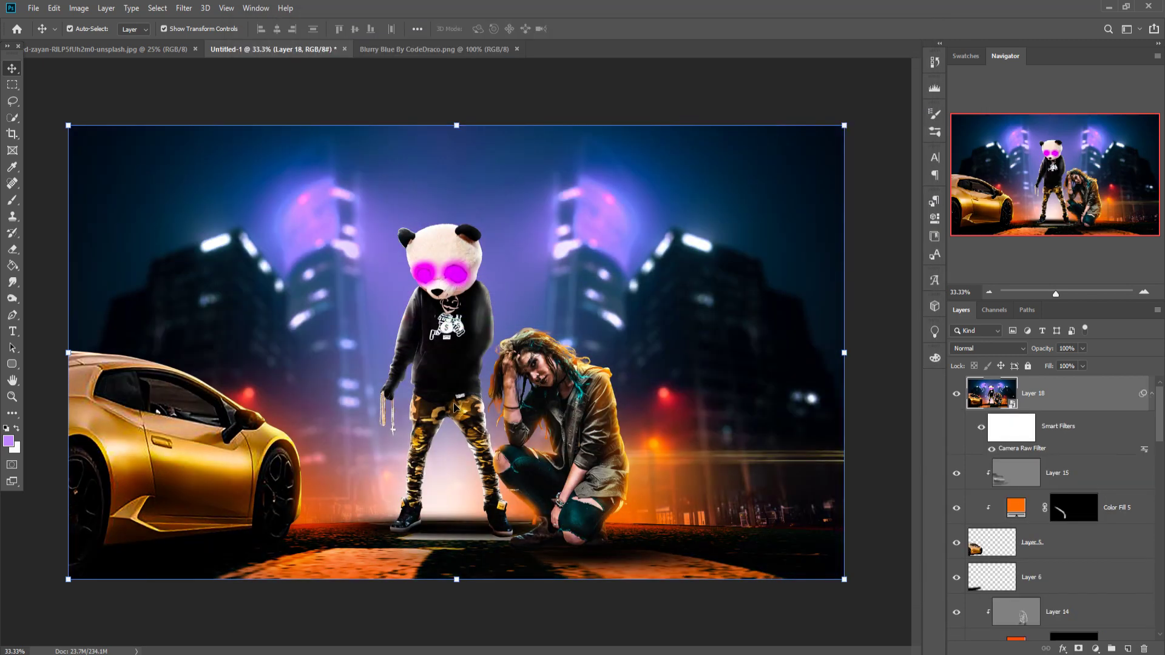